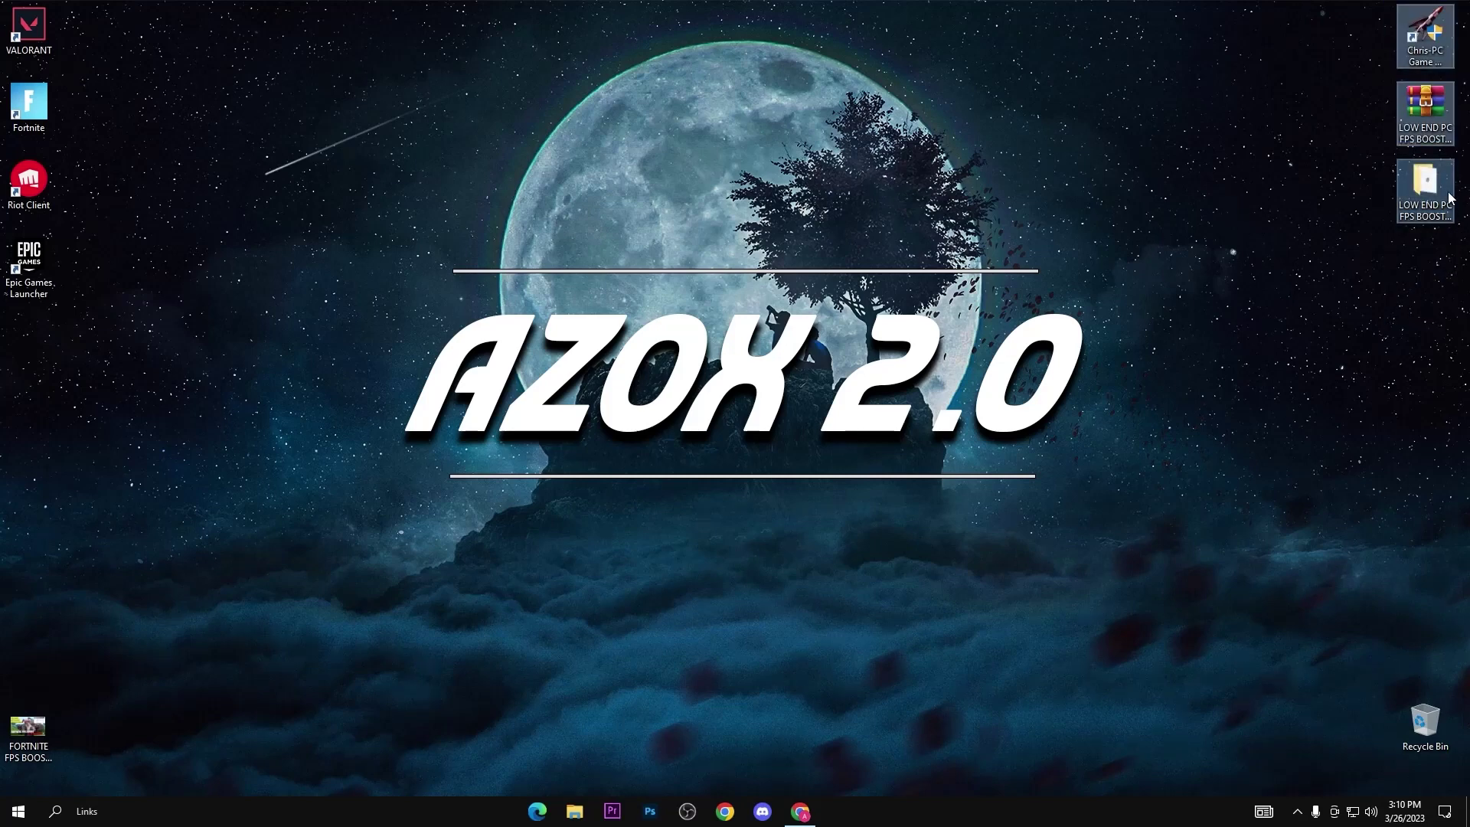
Move the LOW END PC FPS BOOST archive and folder toward the middle of the desktop, placing the folder beside the archive.
{"action": "left_click_drag", "start_coordinate": [1377, 103], "coordinate": [1459, 226]}
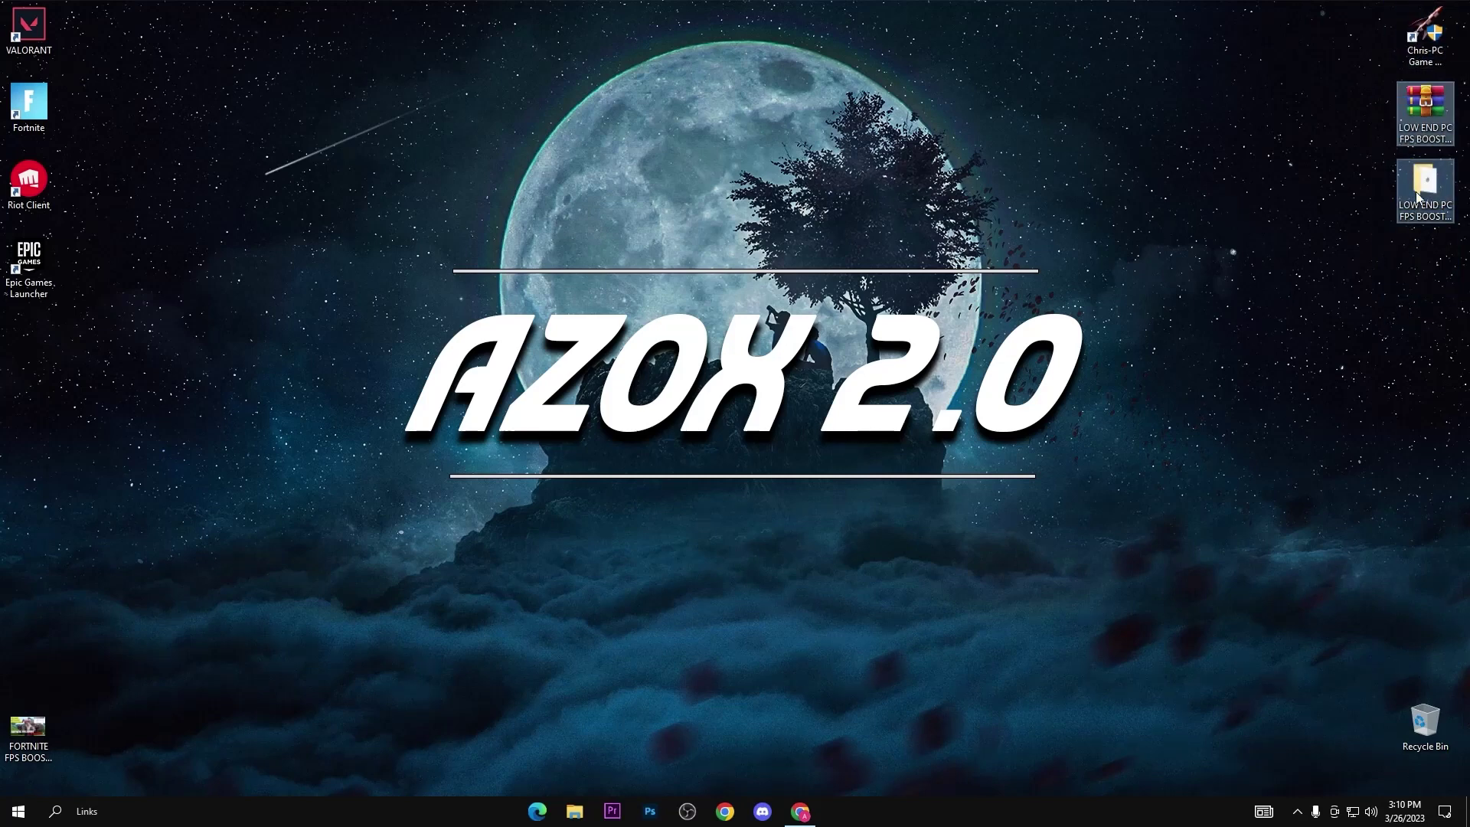
{"action": "left_click_drag", "start_coordinate": [1446, 105], "coordinate": [631, 106]}
{"action": "left_click", "coordinate": [656, 295]}
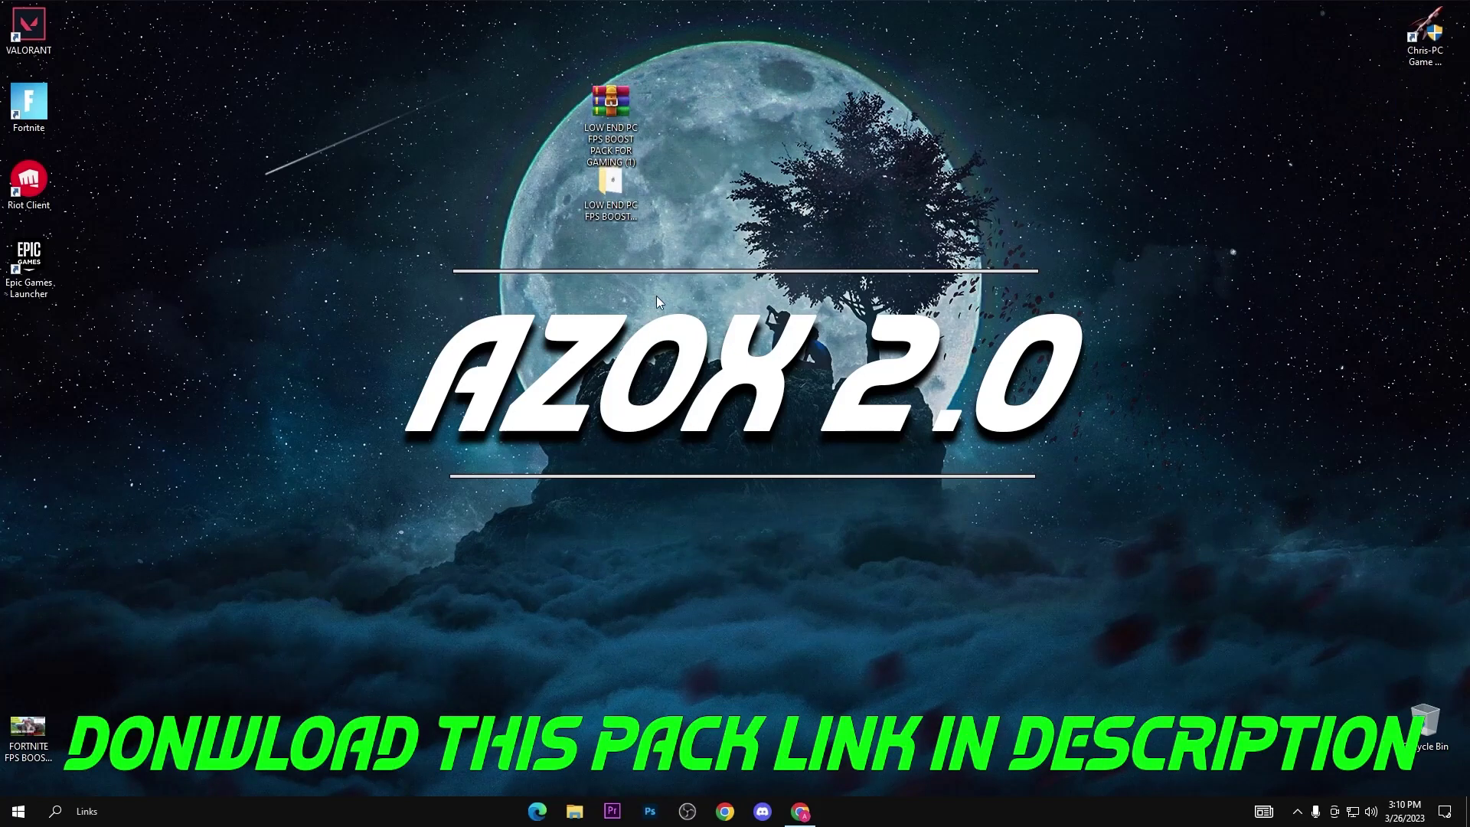
{"action": "left_click_drag", "start_coordinate": [599, 193], "coordinate": [656, 110]}
{"action": "left_click_drag", "start_coordinate": [485, 66], "coordinate": [699, 170]}
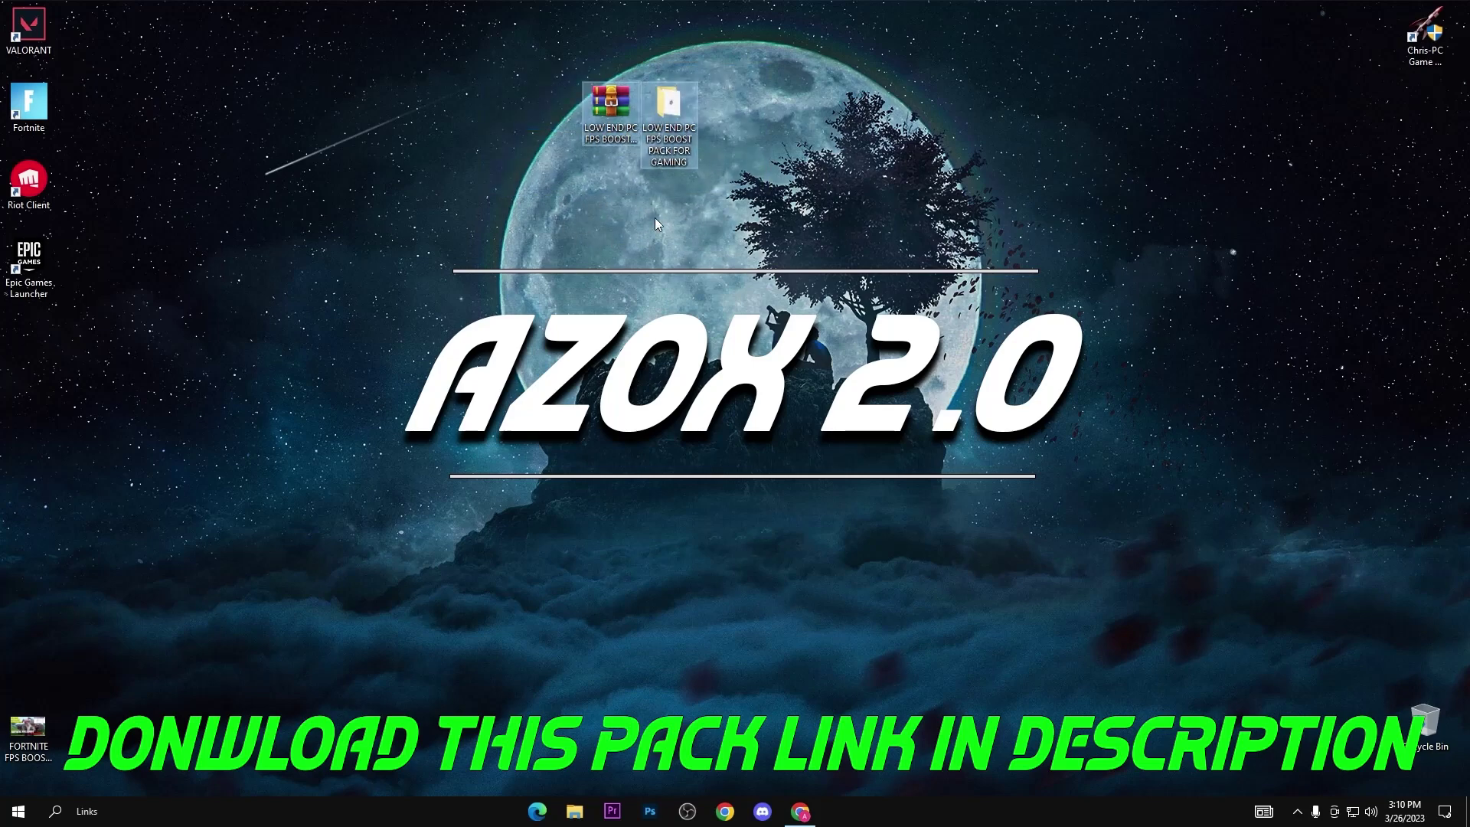
{"action": "left_click", "coordinate": [658, 272]}
{"action": "left_click_drag", "start_coordinate": [563, 152], "coordinate": [677, 223]}
{"action": "left_click", "coordinate": [633, 212]}
{"action": "left_click_drag", "start_coordinate": [548, 35], "coordinate": [663, 179]}
{"action": "left_click", "coordinate": [642, 196]}
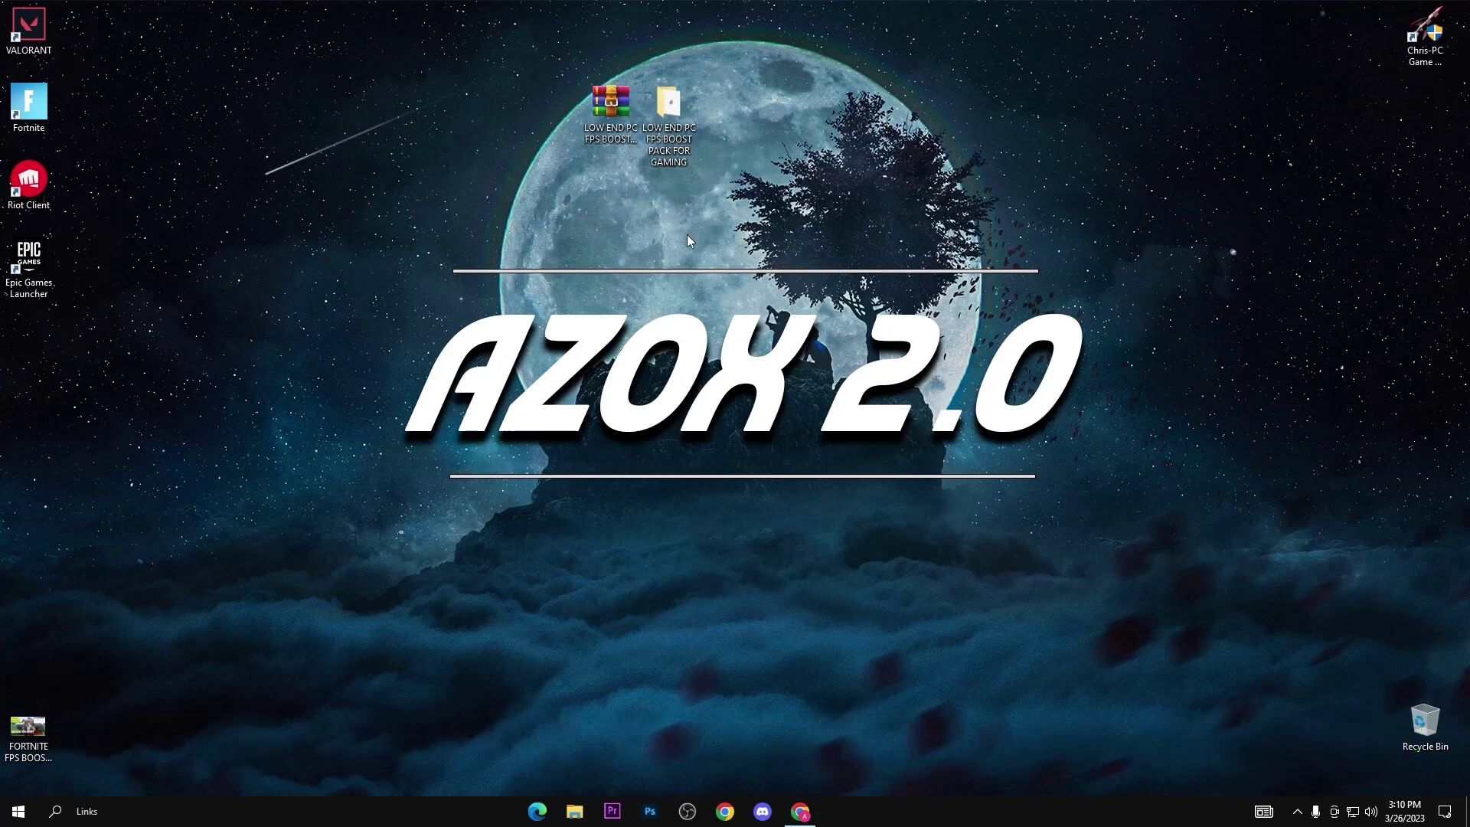
Switch to Chrome and follow the Download link for the FPS boost pack in the Fortnite blog post.
{"action": "left_click", "coordinate": [800, 811]}
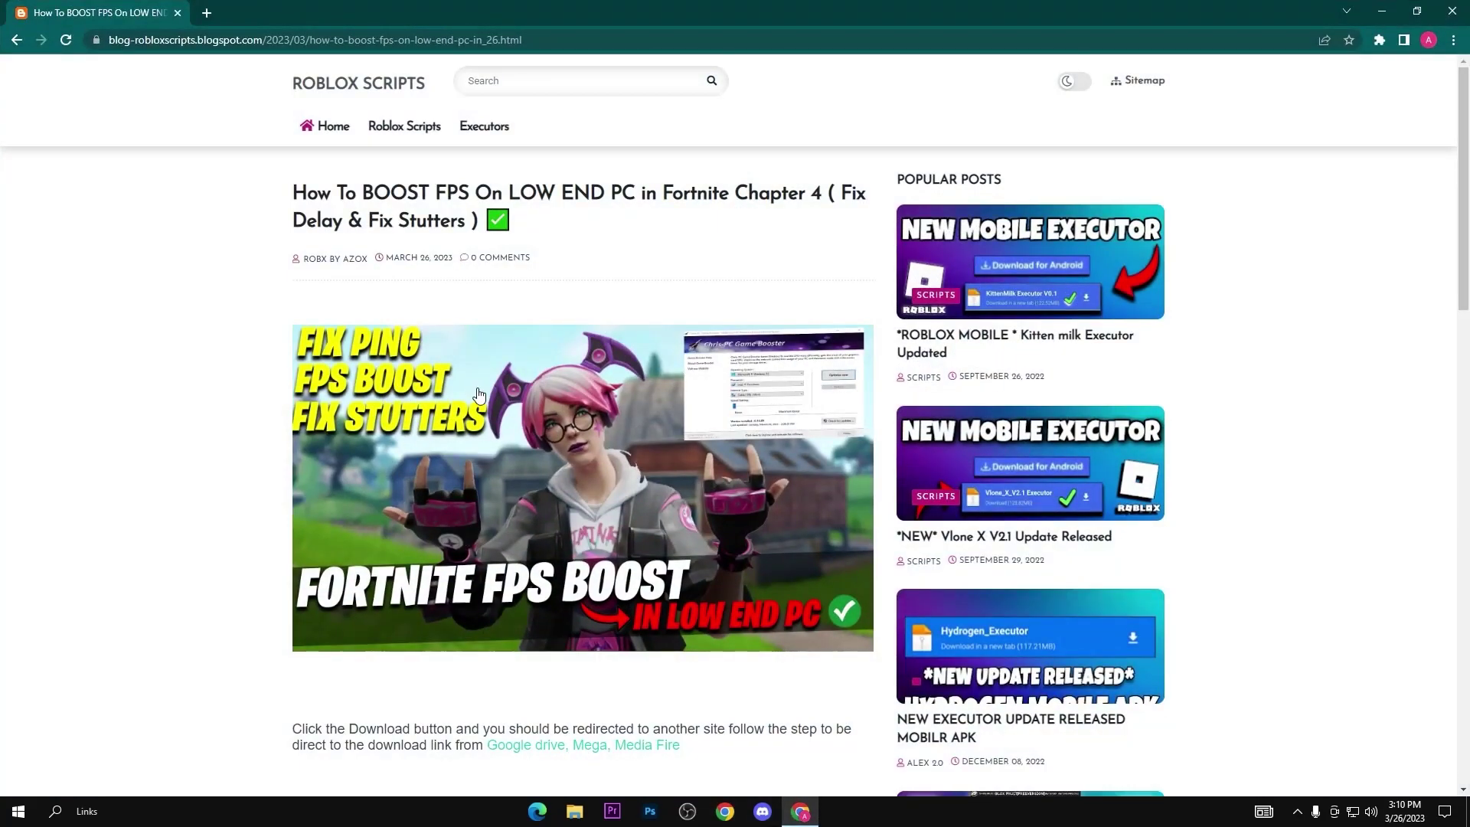
{"action": "scroll", "coordinate": [496, 486], "scroll_direction": "down", "scroll_amount": 3}
{"action": "scroll", "coordinate": [605, 417], "scroll_direction": "down", "scroll_amount": 5}
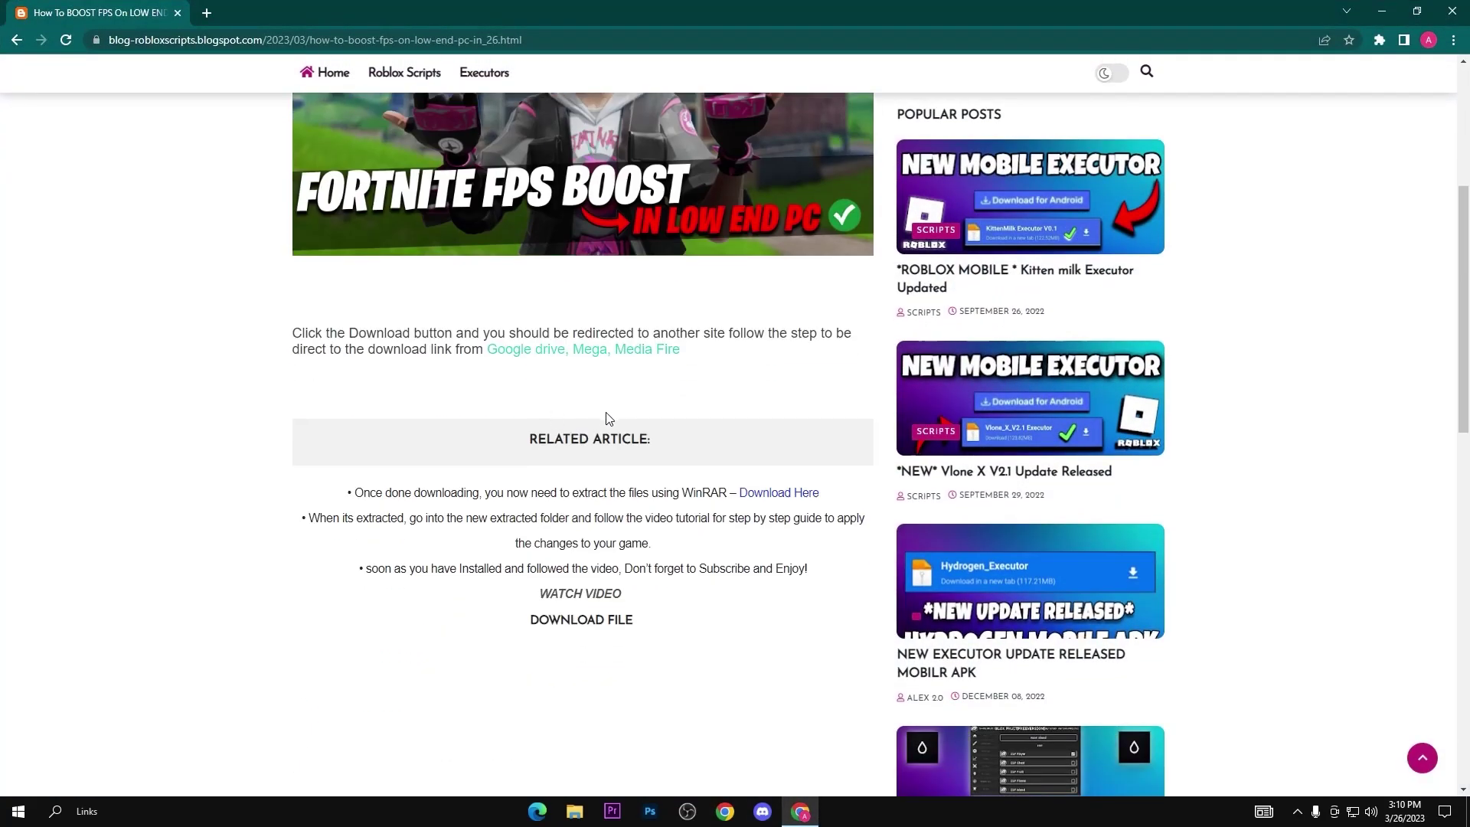
{"action": "scroll", "coordinate": [579, 535], "scroll_direction": "down", "scroll_amount": 2}
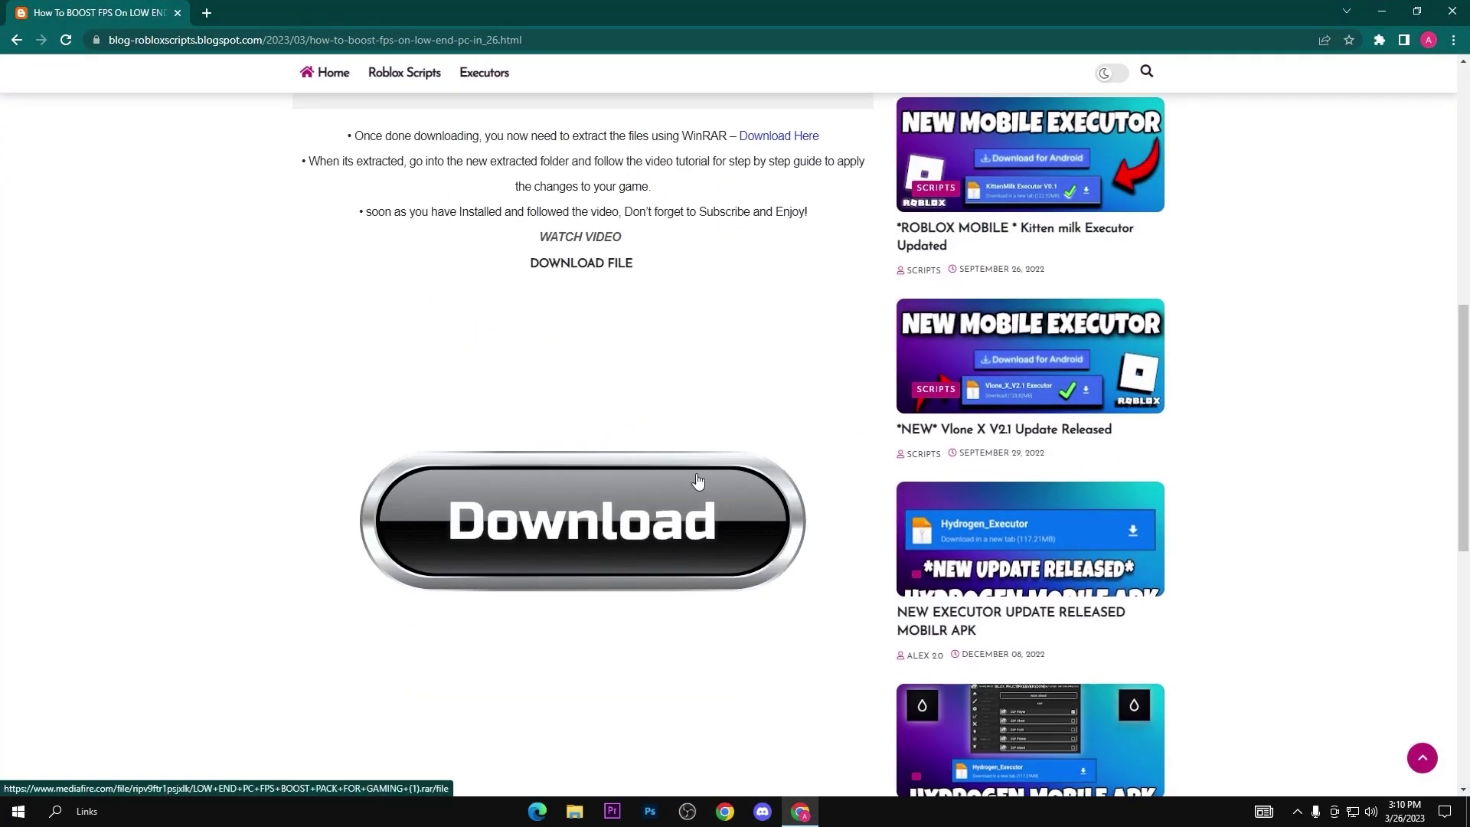
{"action": "left_click", "coordinate": [609, 465]}
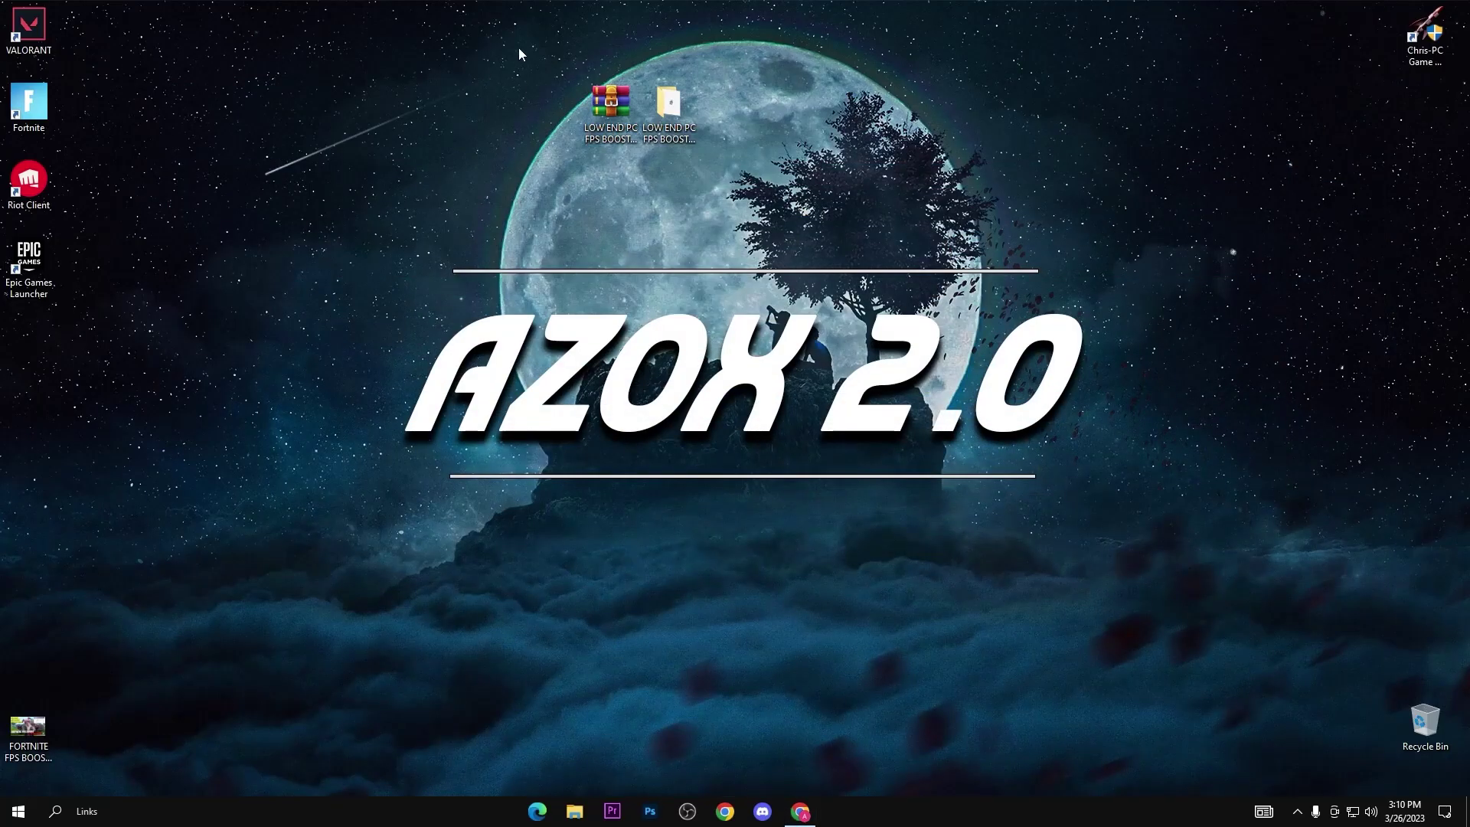
Extract the LOW END PC FPS BOOST PACK FOR GAMING archive directly onto the desktop and open the extracted folder.
{"action": "left_click_drag", "start_coordinate": [519, 50], "coordinate": [666, 176]}
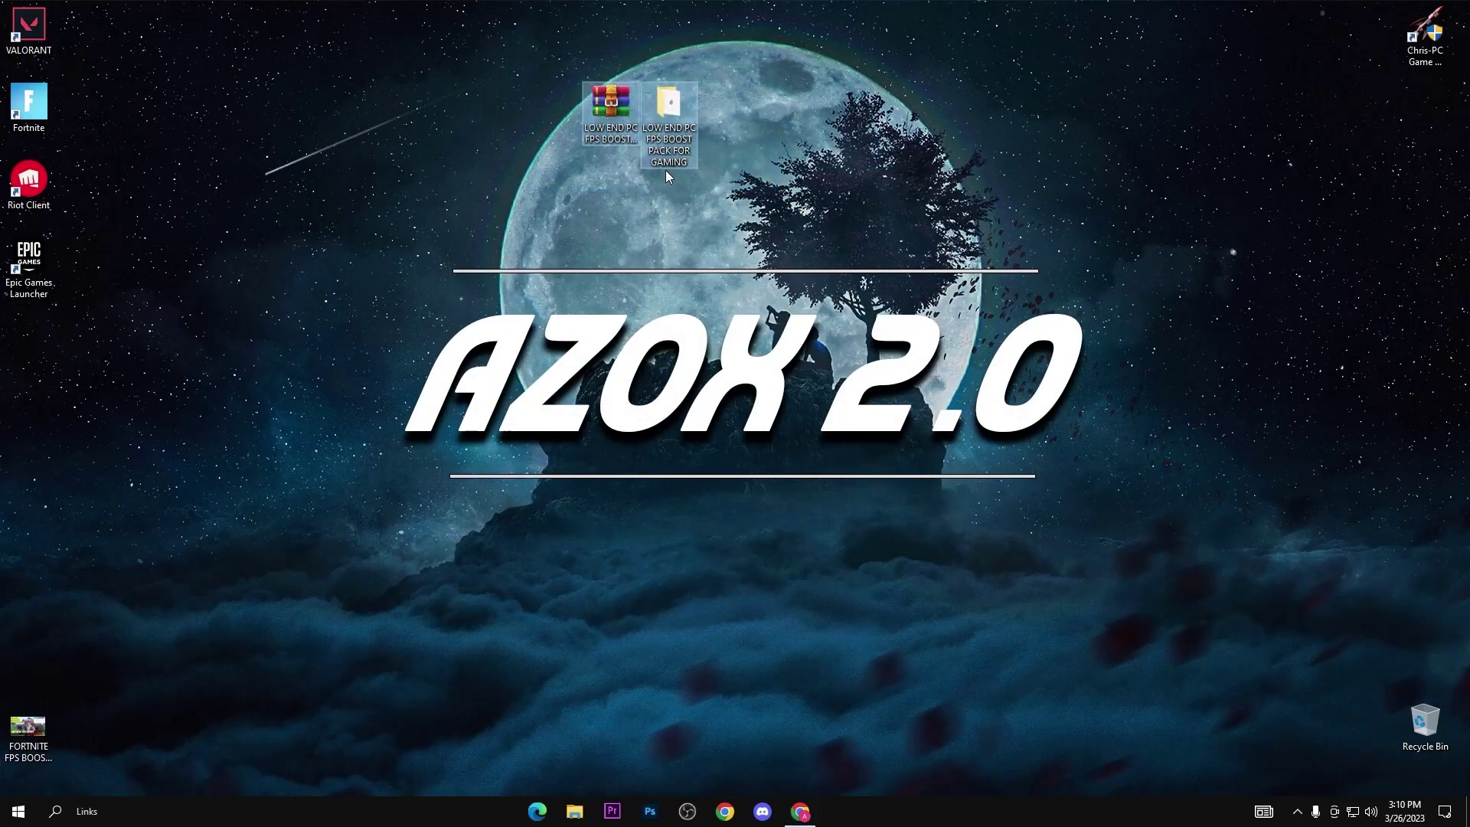
{"action": "left_click", "coordinate": [652, 212]}
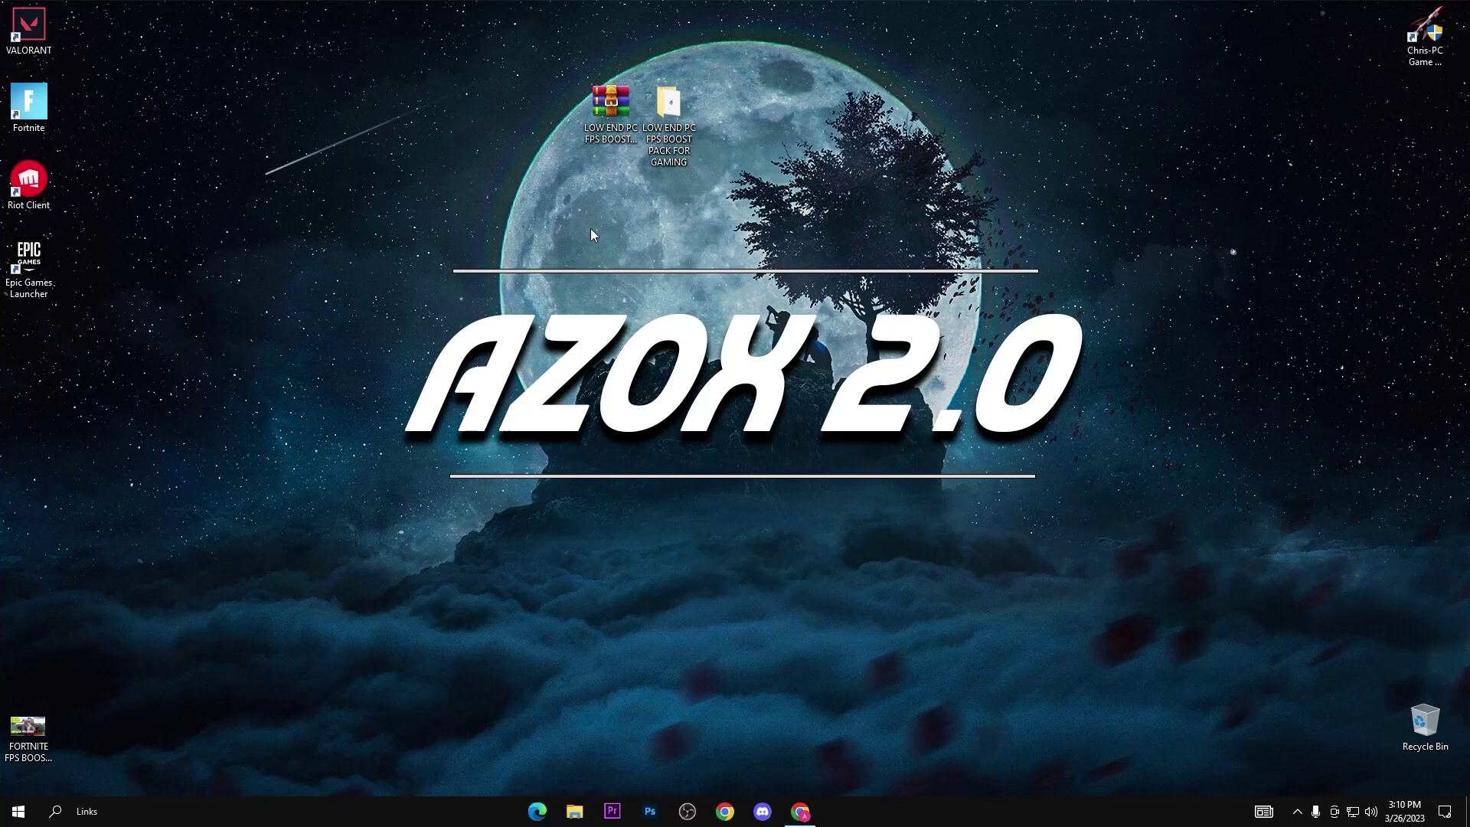
{"action": "right_click", "coordinate": [619, 110]}
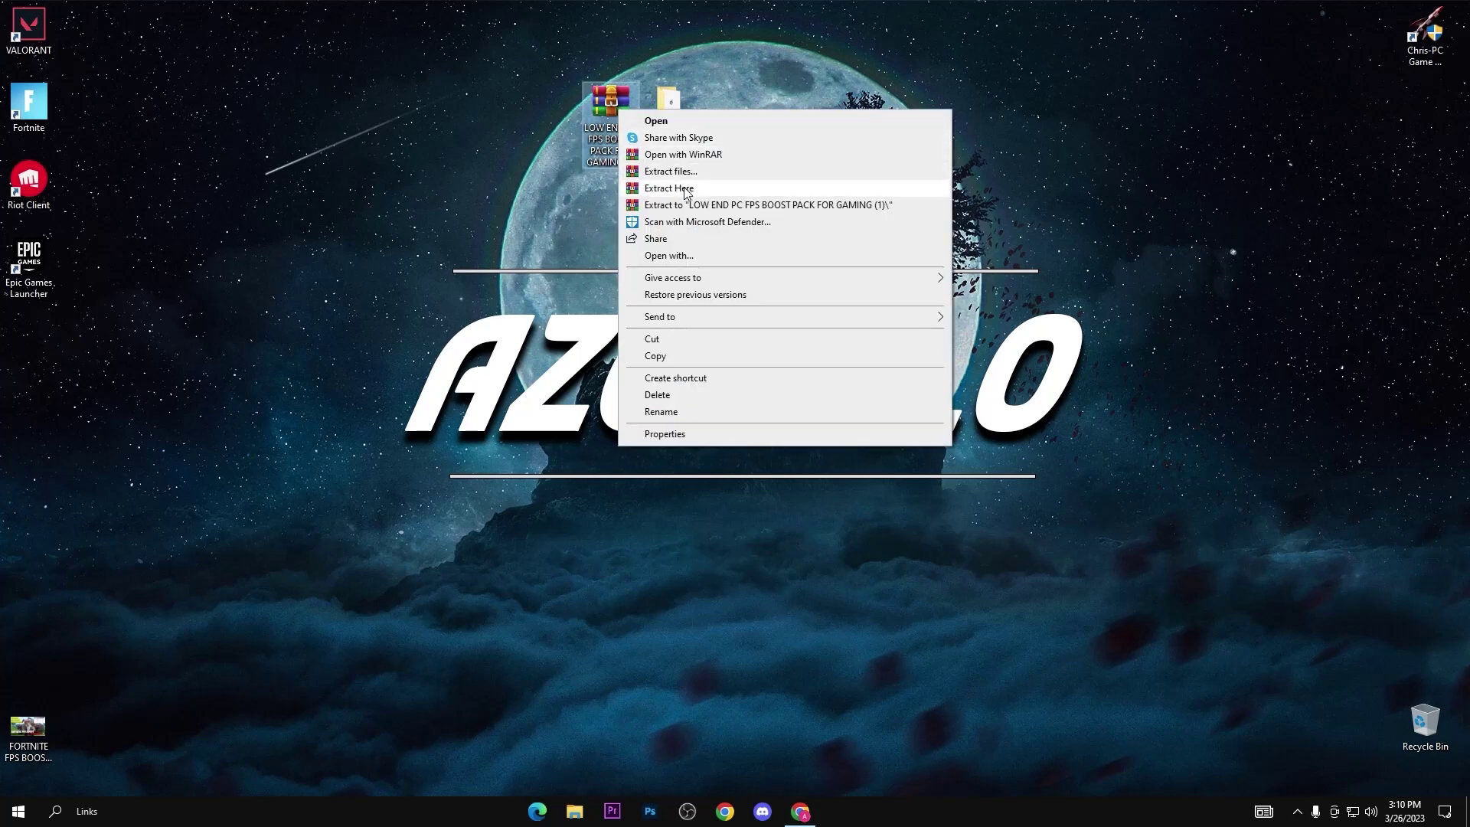
{"action": "left_click", "coordinate": [689, 192]}
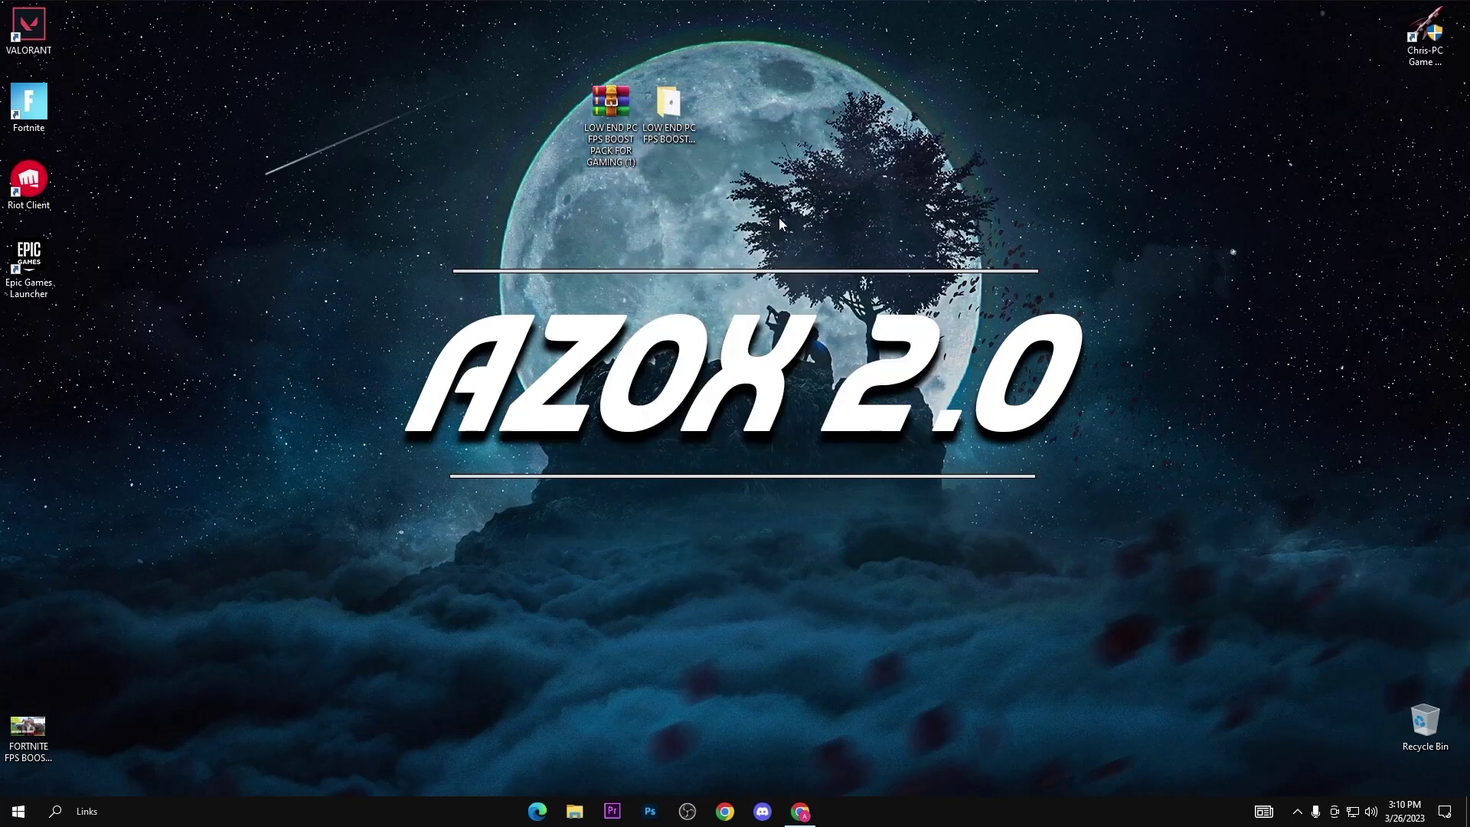
{"action": "double_click", "coordinate": [673, 111]}
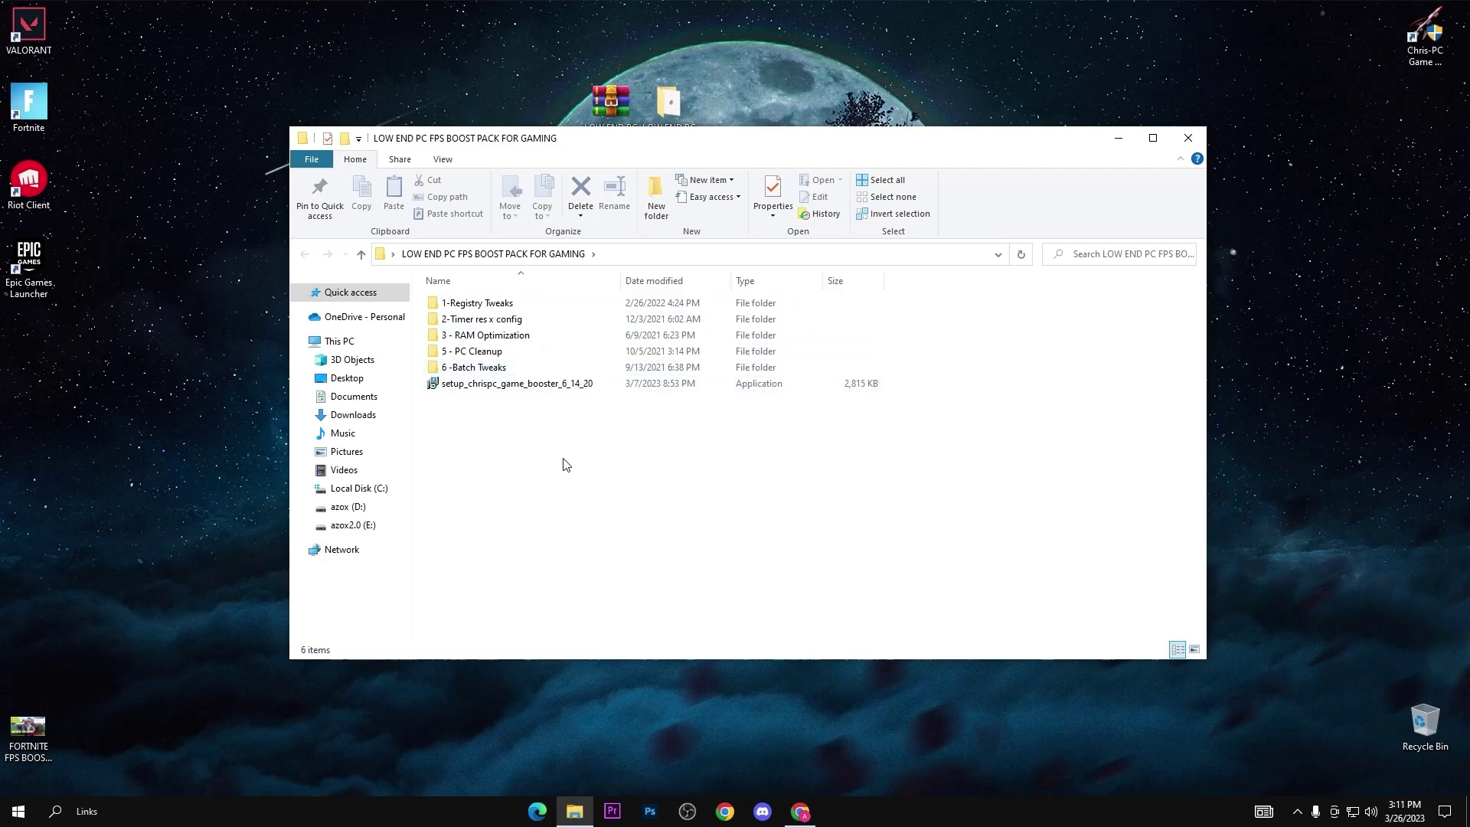
Open the 1-Registry Tweaks folder of the boost pack.
{"action": "left_click_drag", "start_coordinate": [604, 439], "coordinate": [513, 296]}
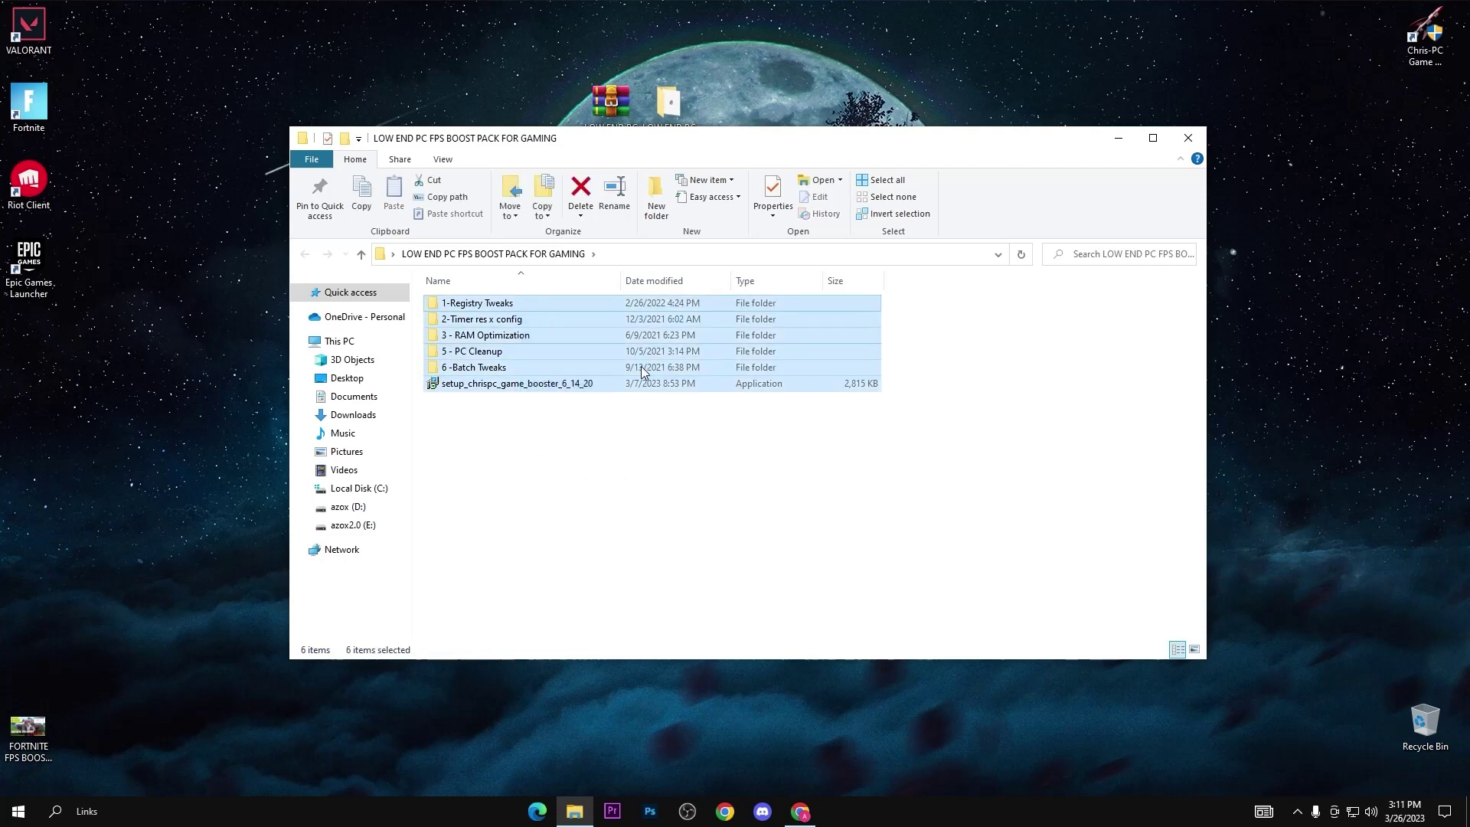
{"action": "left_click", "coordinate": [683, 481]}
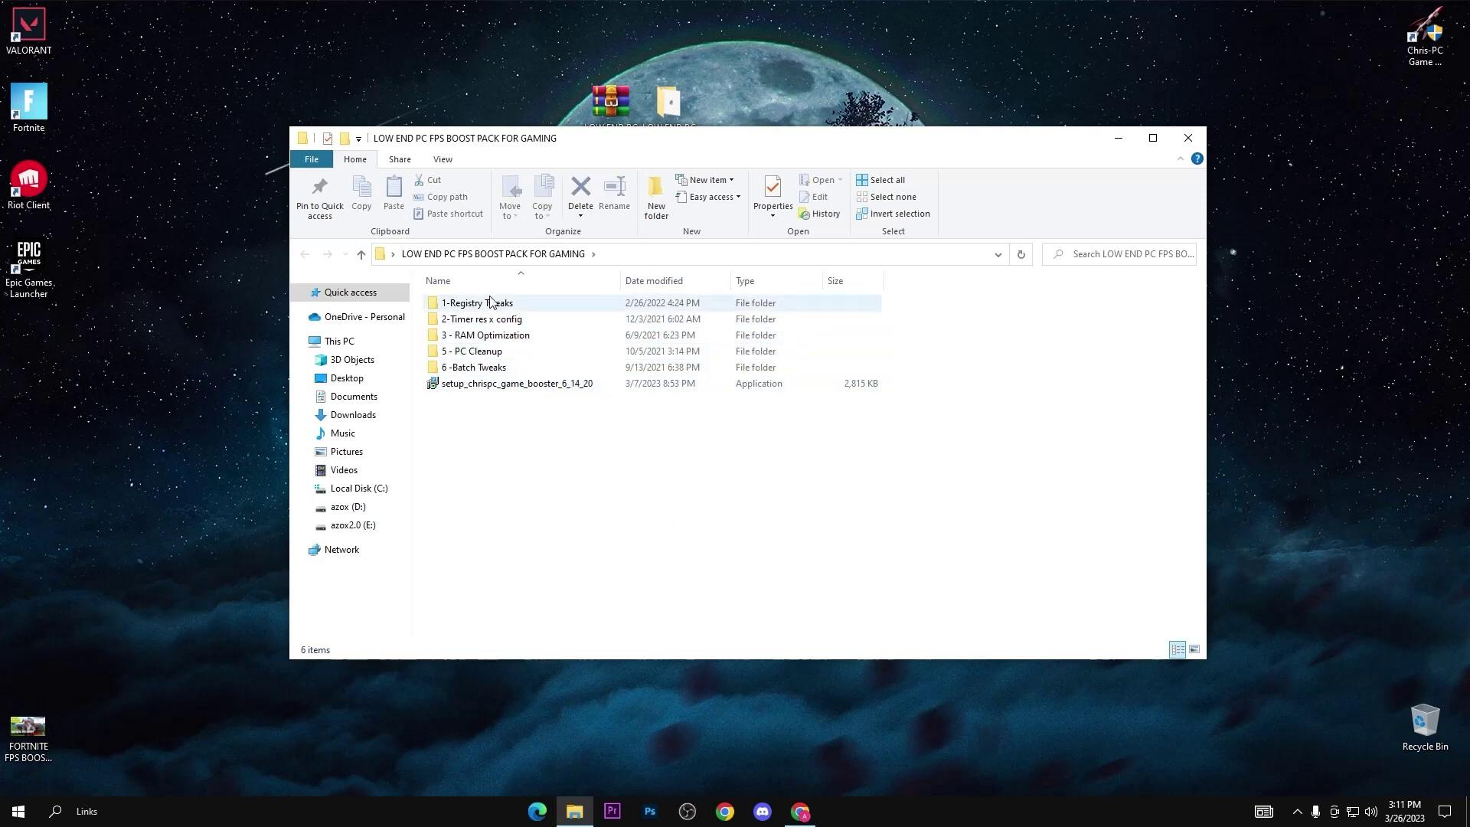
{"action": "left_click", "coordinate": [512, 305]}
{"action": "double_click", "coordinate": [549, 313]}
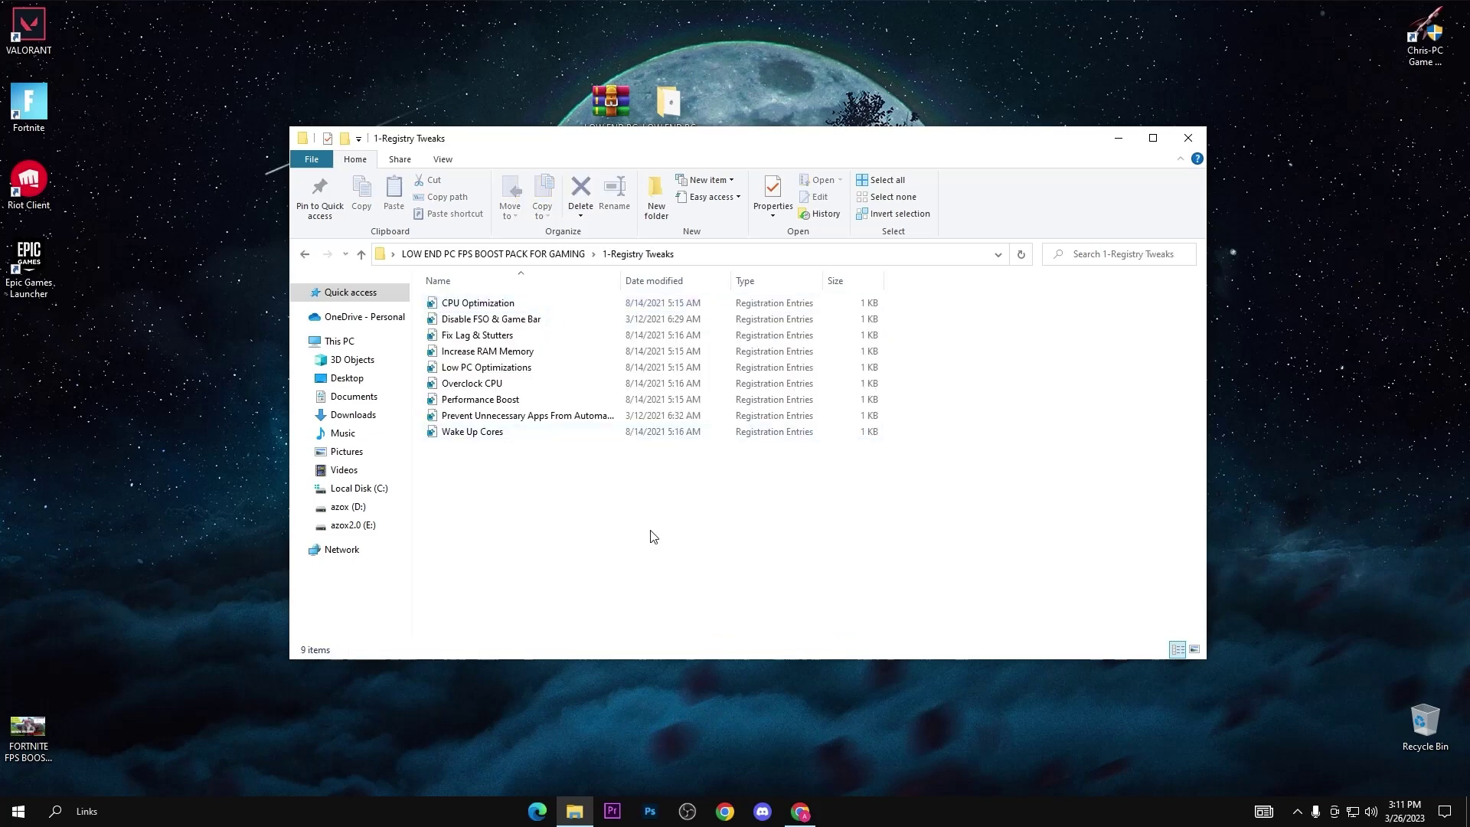
Look through the registry tweak files one by one, from CPU Optimization to Wake Up Cores.
{"action": "left_click_drag", "start_coordinate": [656, 495], "coordinate": [618, 286]}
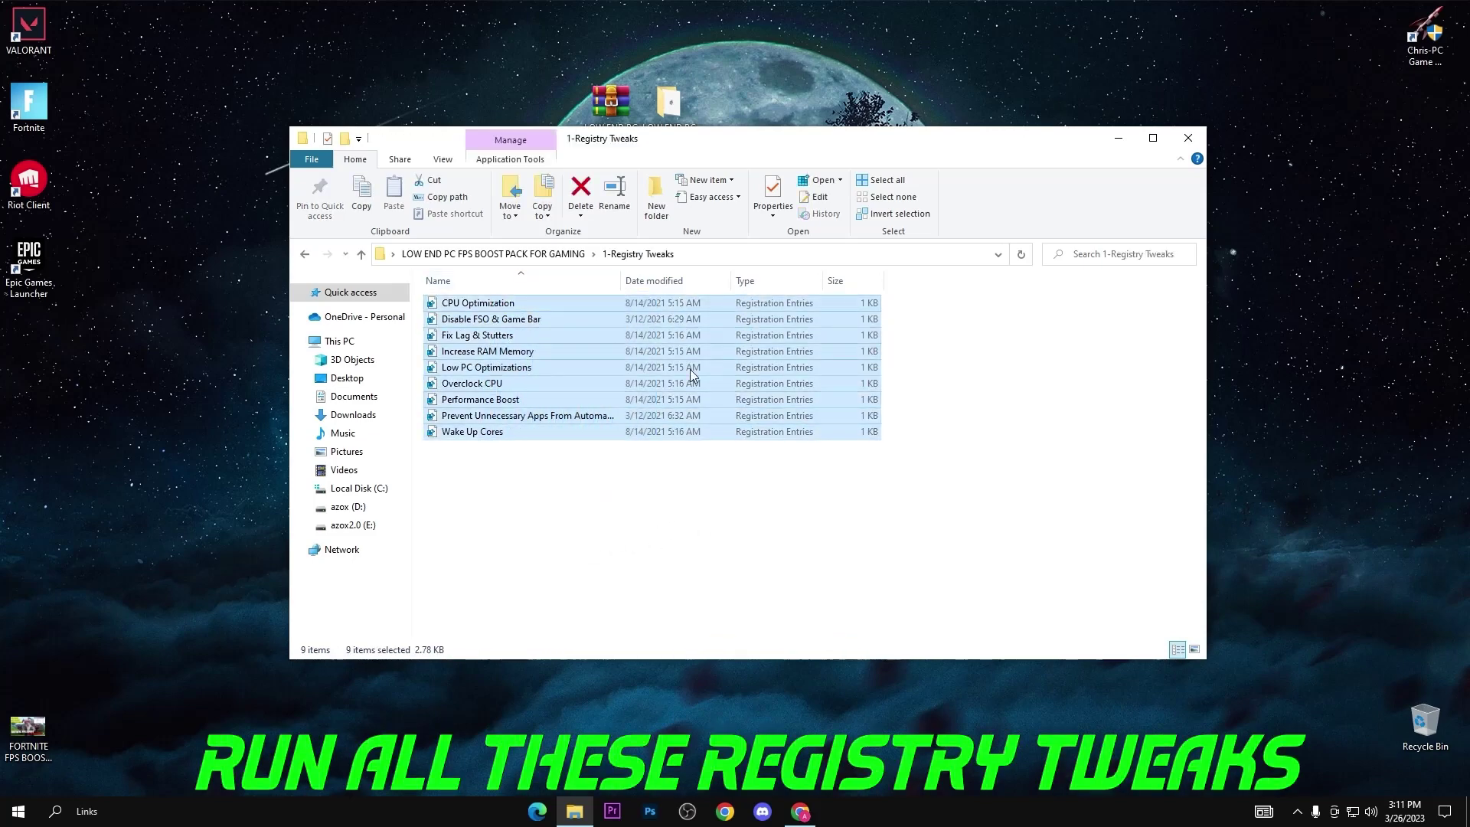
{"action": "left_click", "coordinate": [684, 510]}
{"action": "left_click", "coordinate": [678, 305]}
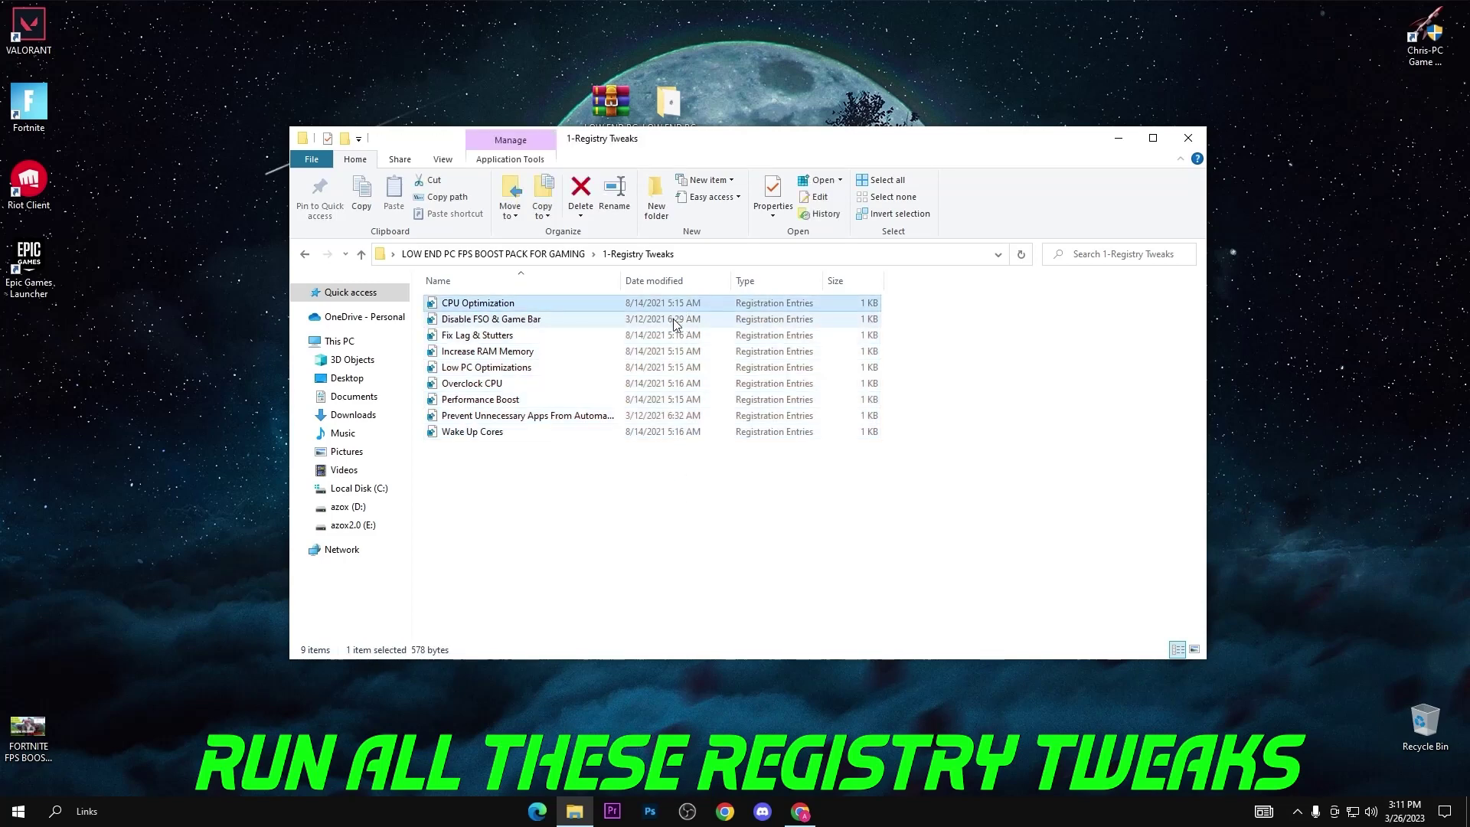
{"action": "left_click", "coordinate": [674, 321]}
{"action": "left_click", "coordinate": [687, 336]}
{"action": "left_click", "coordinate": [693, 350]}
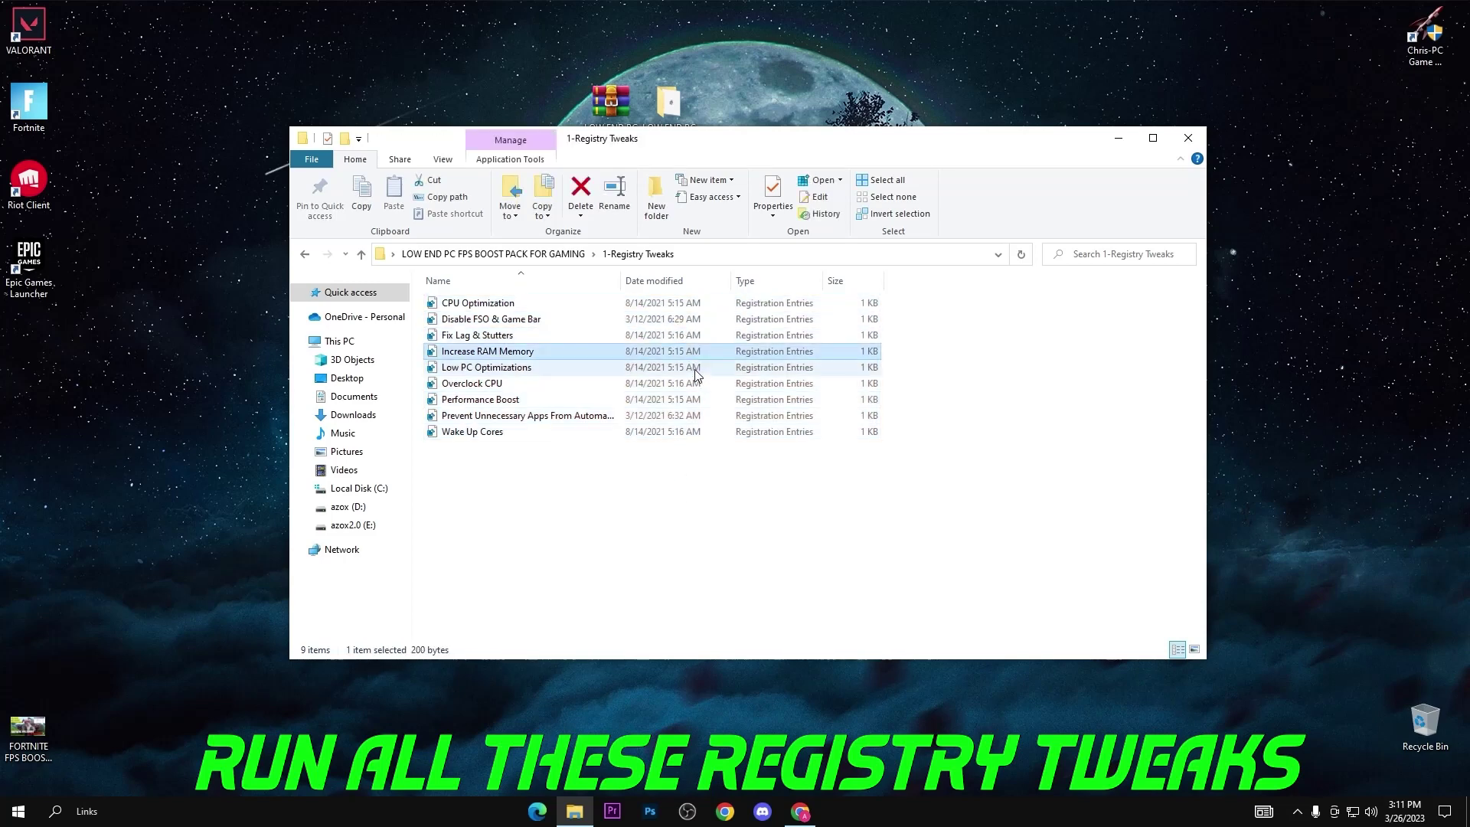
{"action": "left_click", "coordinate": [696, 368]}
{"action": "left_click", "coordinate": [700, 385]}
{"action": "left_click", "coordinate": [701, 400]}
{"action": "left_click", "coordinate": [703, 416]}
{"action": "left_click", "coordinate": [706, 432]}
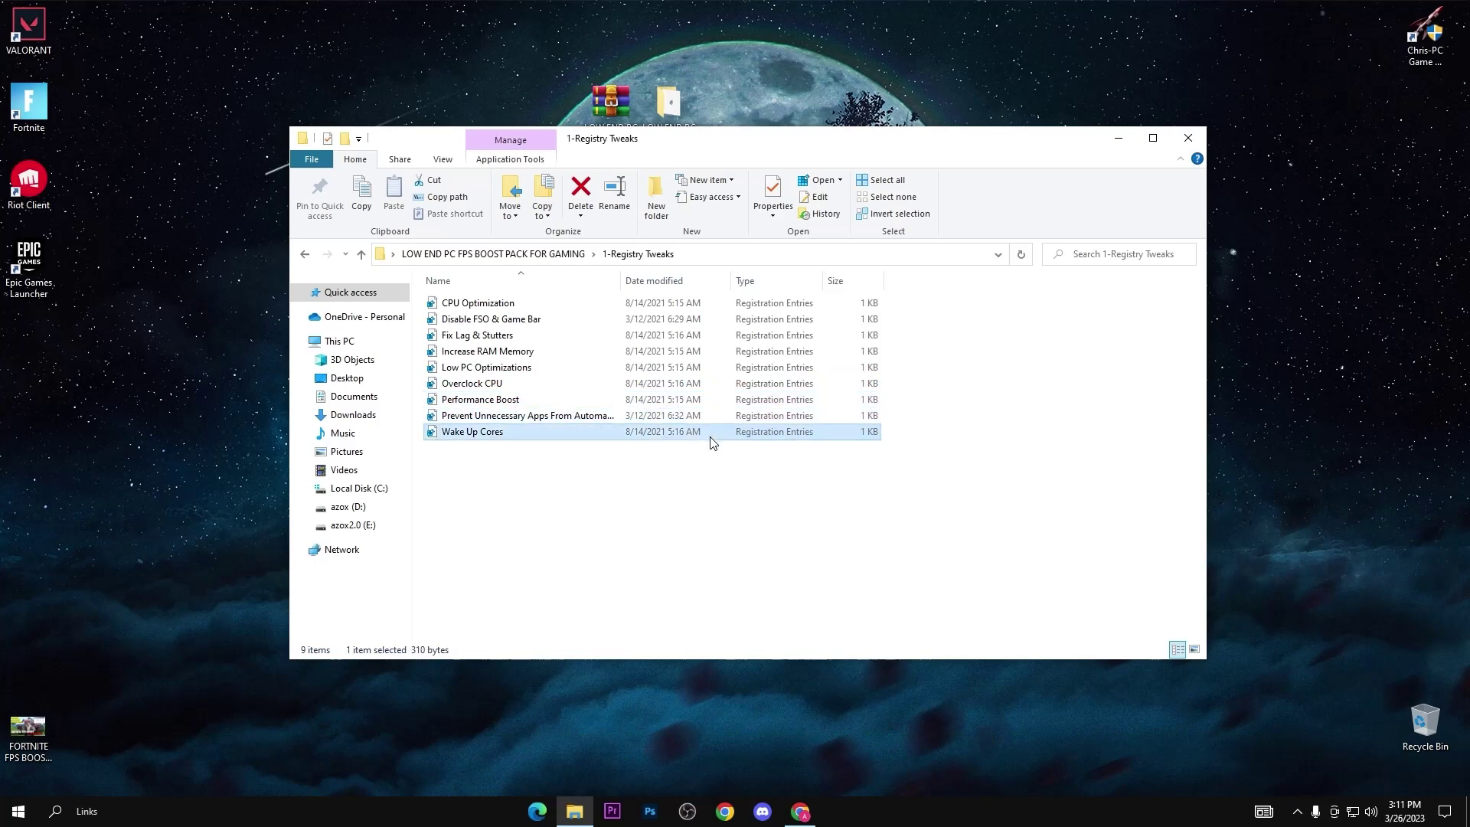
{"action": "left_click_drag", "start_coordinate": [911, 487], "coordinate": [591, 301]}
{"action": "left_click", "coordinate": [655, 465]}
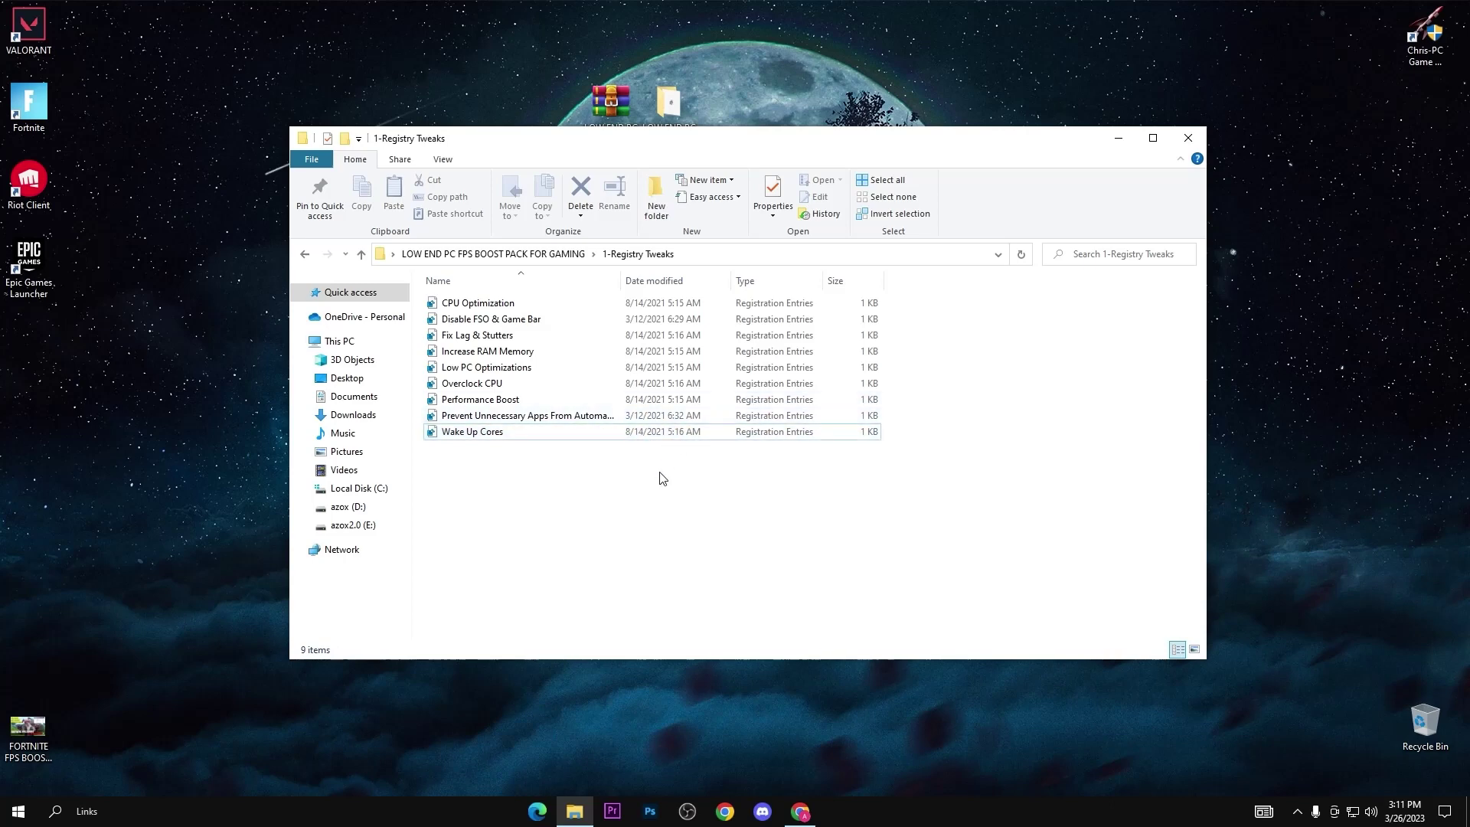
Open Input Delay Fix Commands from the pack's 2-Timer res x config folder and copy its three bcdedit commands.
{"action": "key", "text": "alt+Left"}
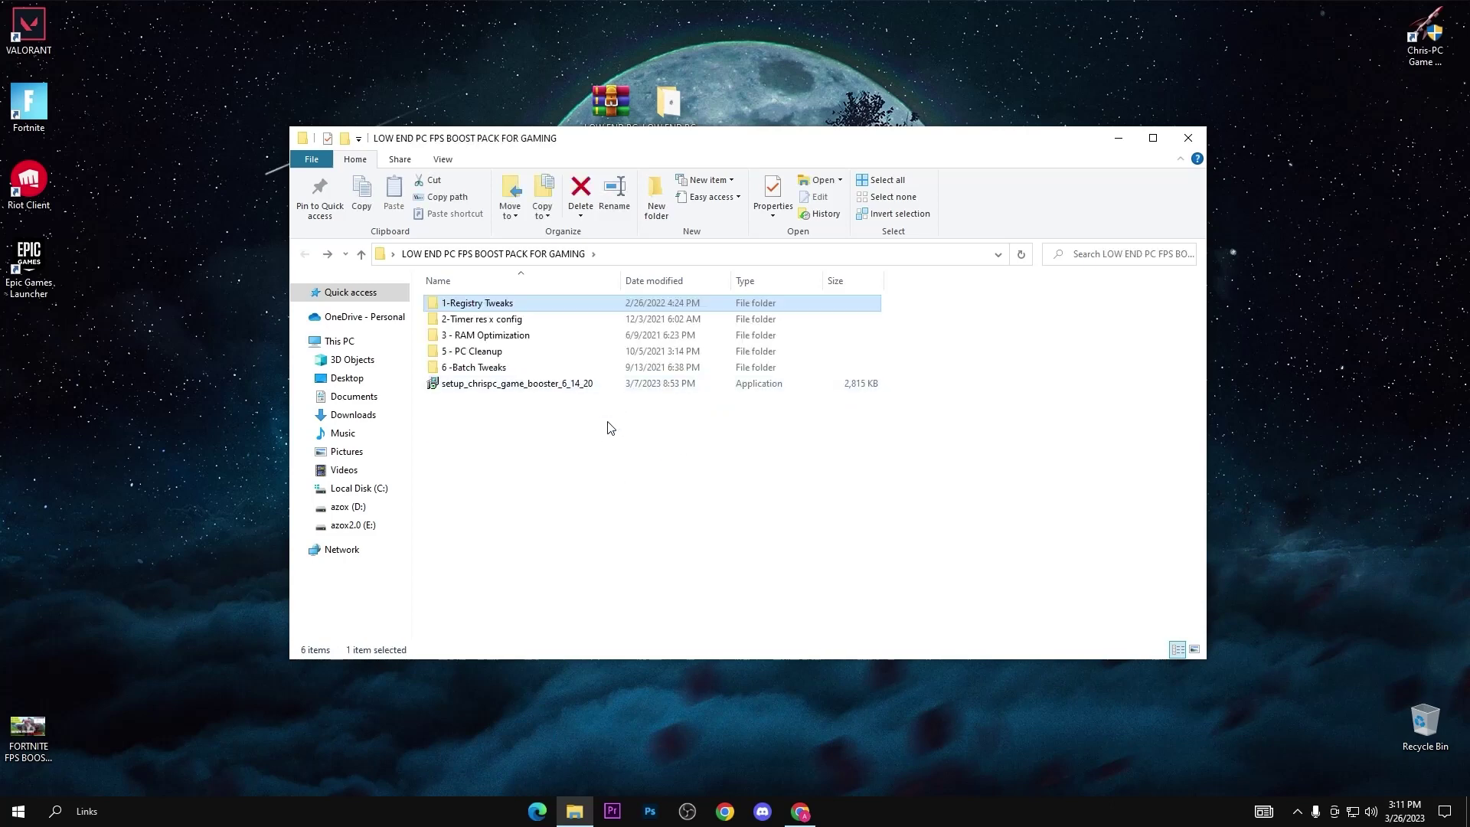
{"action": "left_click", "coordinate": [599, 322]}
{"action": "double_click", "coordinate": [579, 324]}
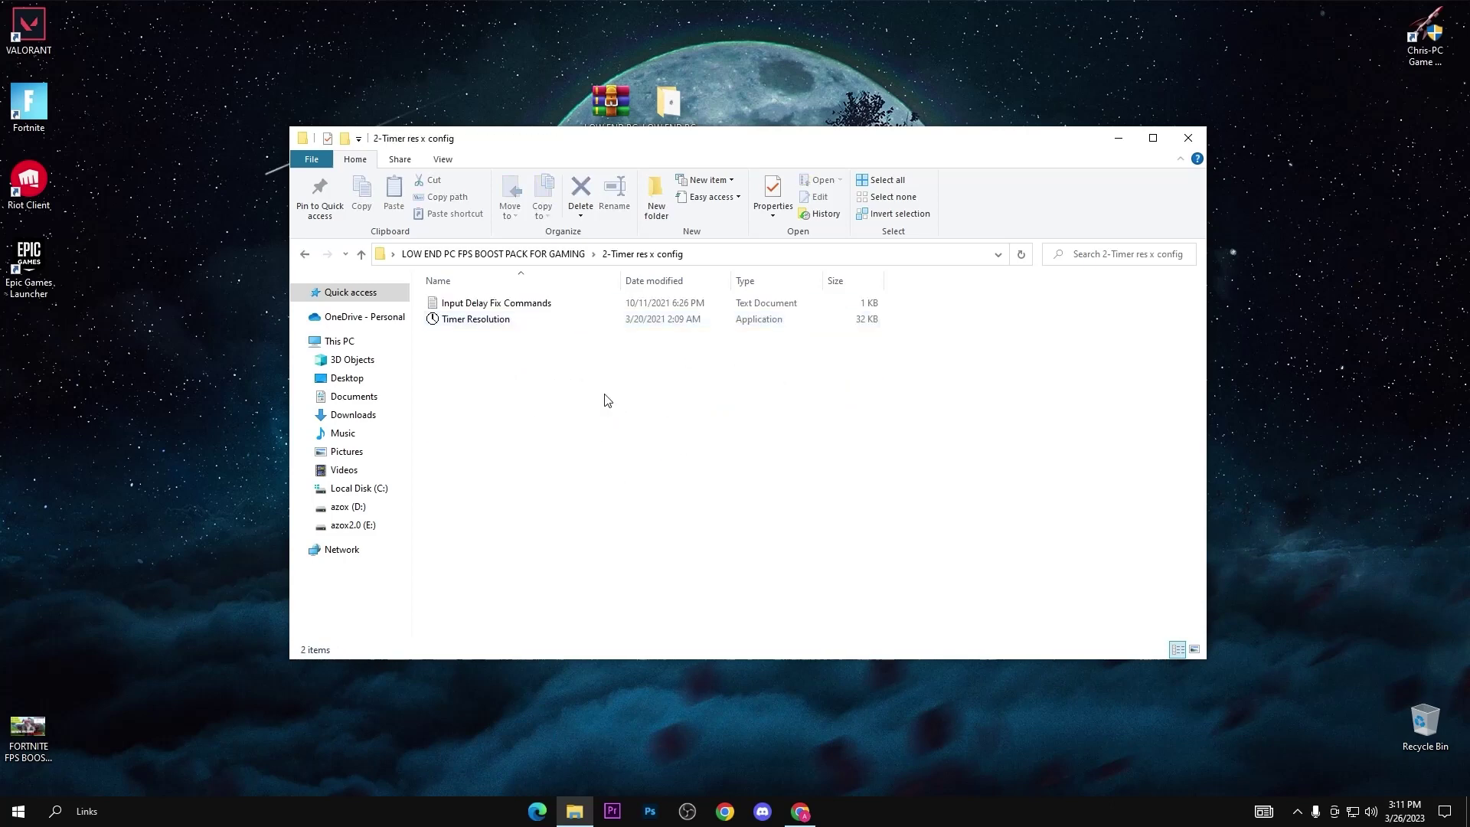
{"action": "double_click", "coordinate": [563, 302]}
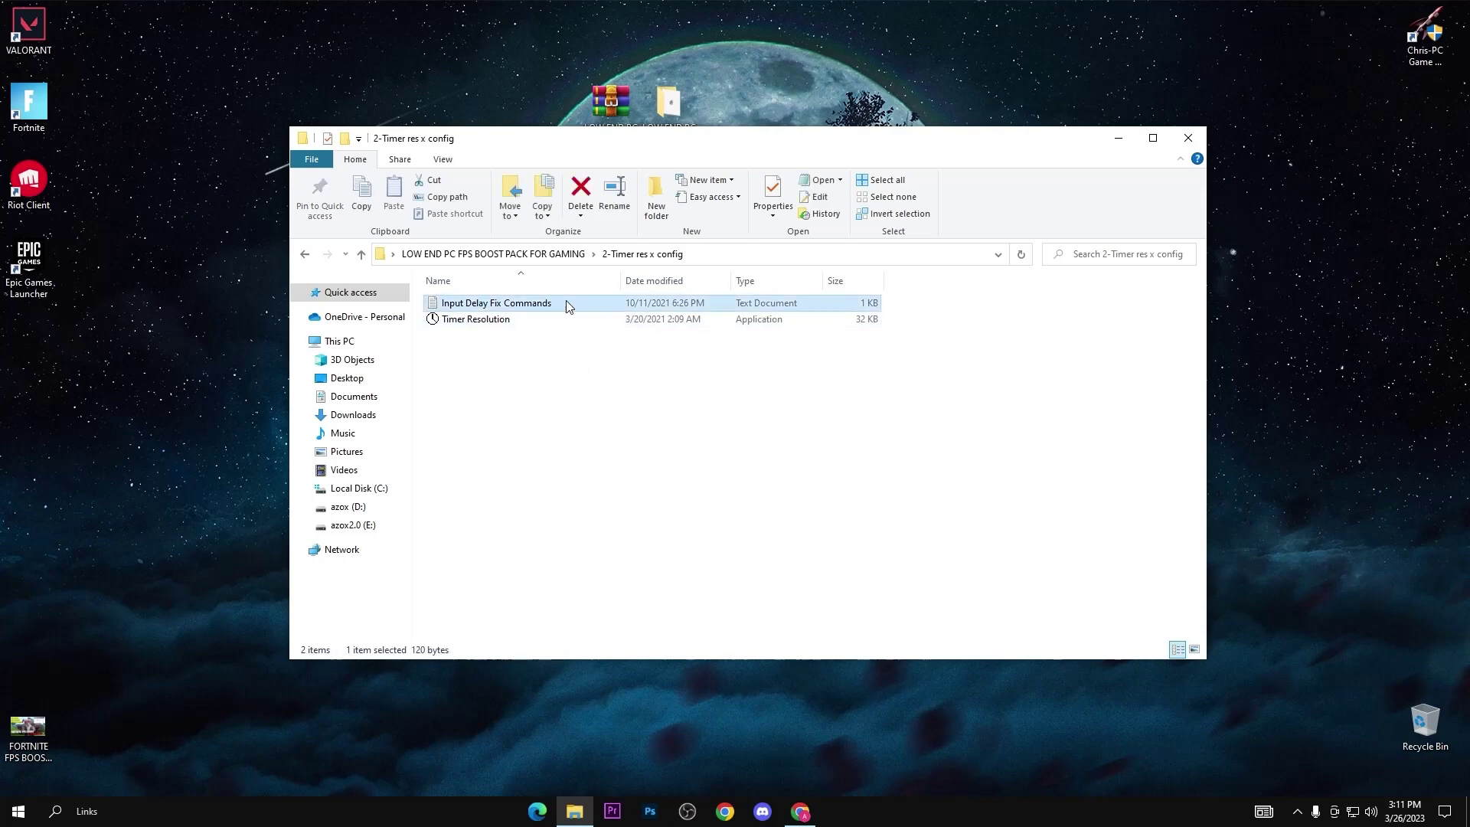
{"action": "left_click_drag", "start_coordinate": [473, 198], "coordinate": [209, 168]}
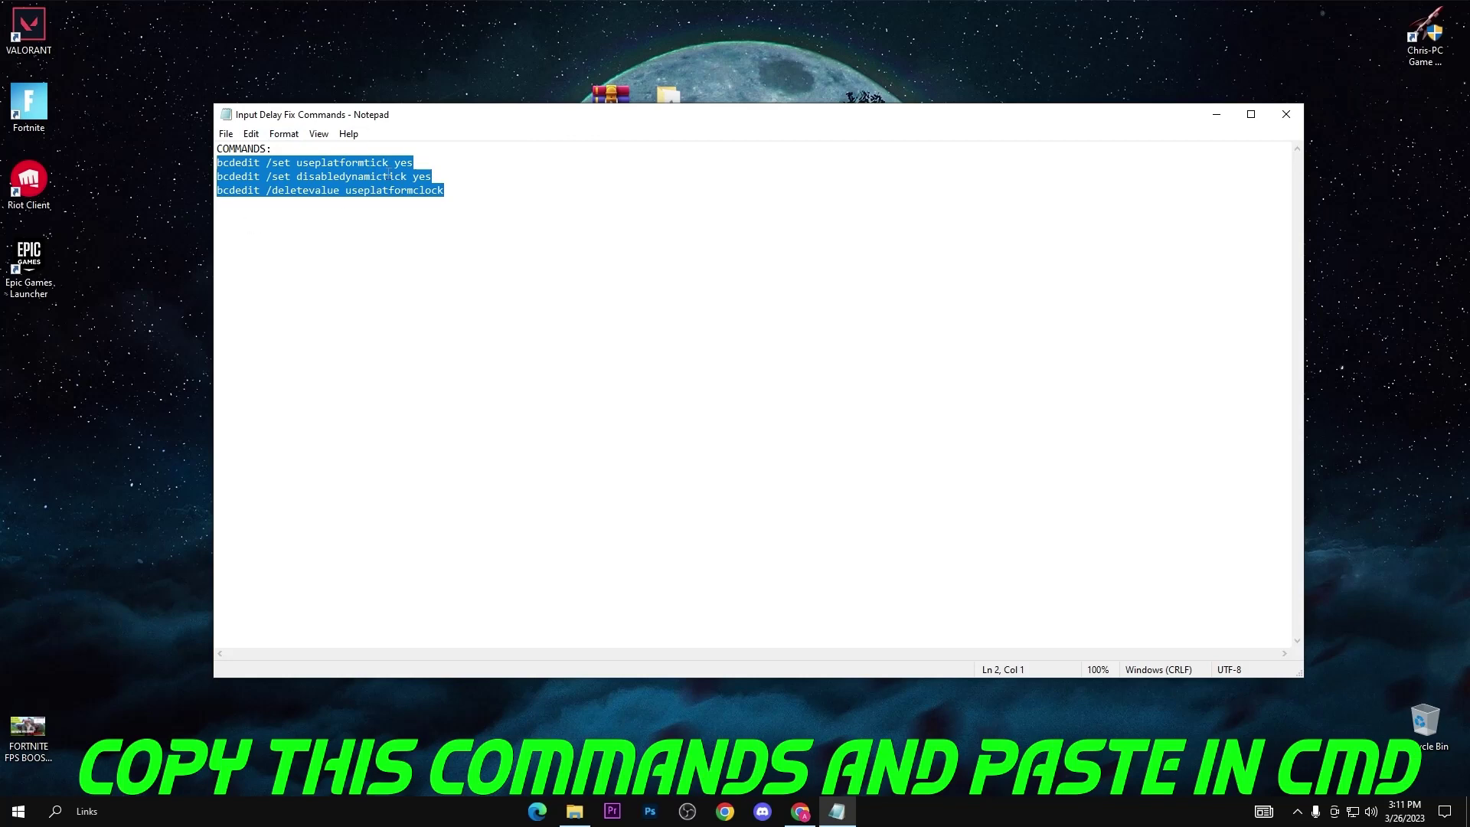
{"action": "right_click", "coordinate": [317, 184]}
{"action": "left_click", "coordinate": [375, 231]}
Try to run the copied bcdedit commands in Command Prompt, and close both the prompt and the commands text file.
{"action": "key", "text": "super"}
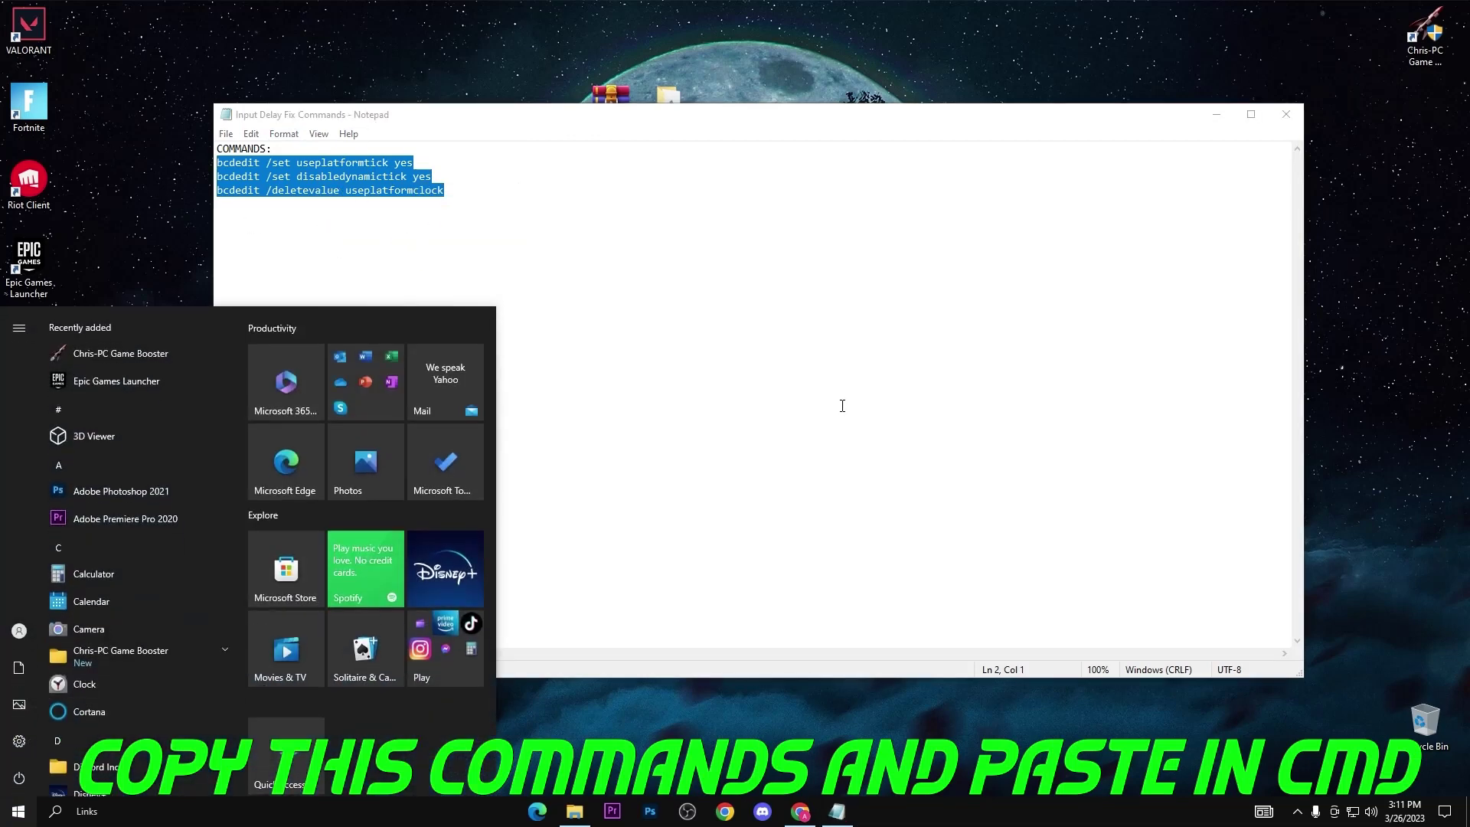
{"action": "type", "text": "cmd"}
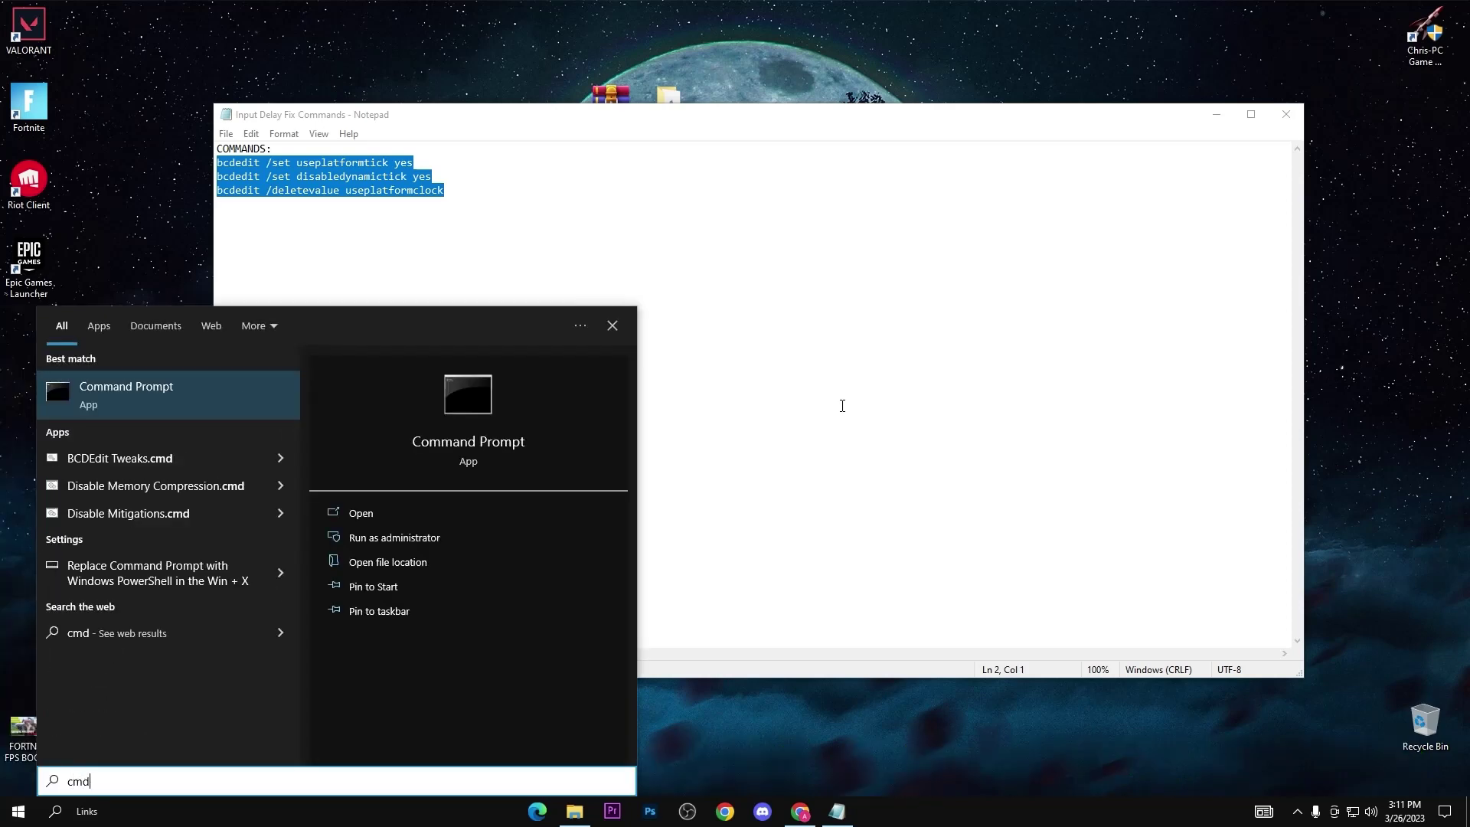
{"action": "key", "text": "Return"}
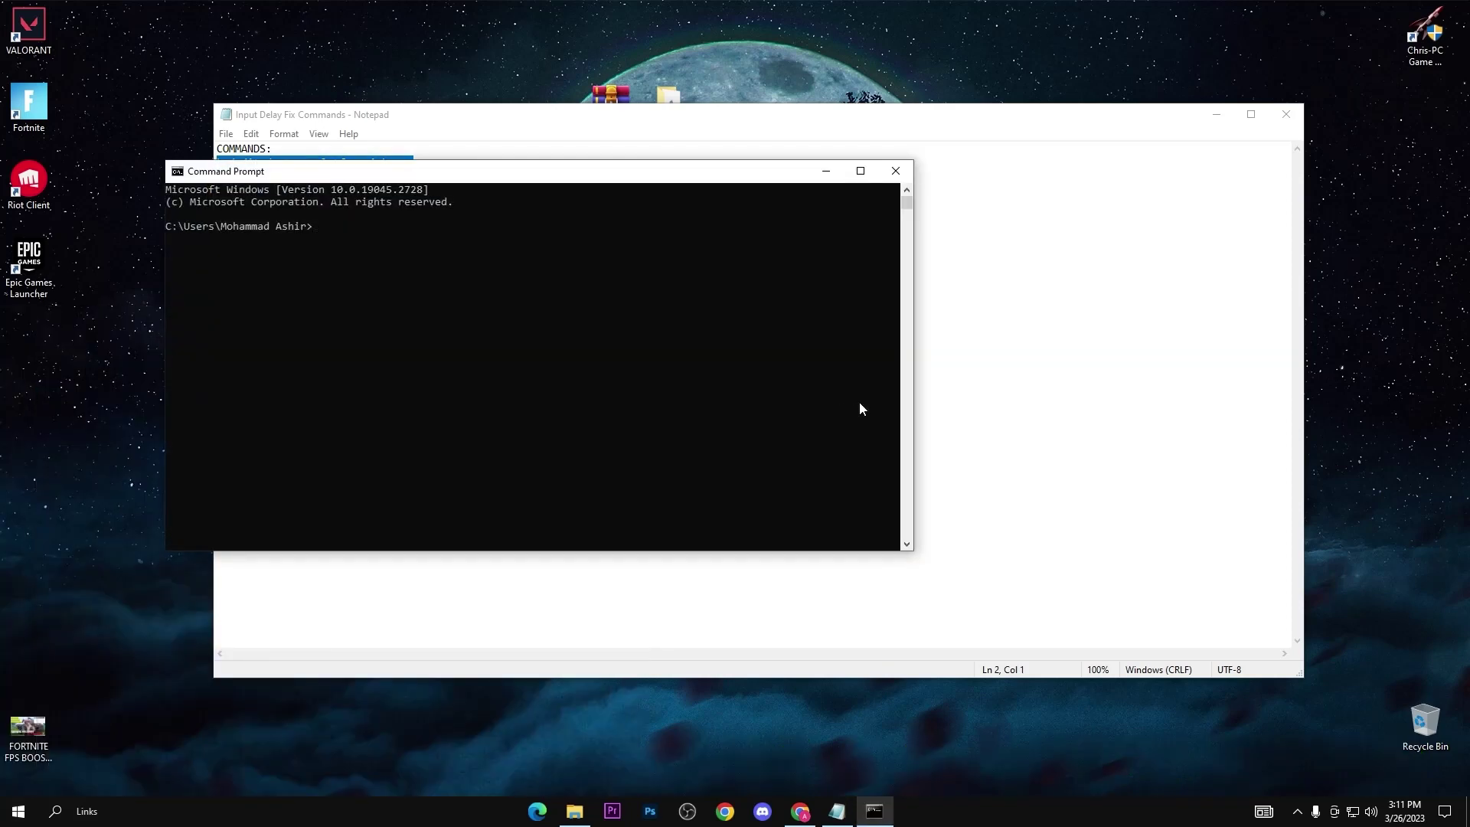
{"action": "key", "text": "ctrl+v"}
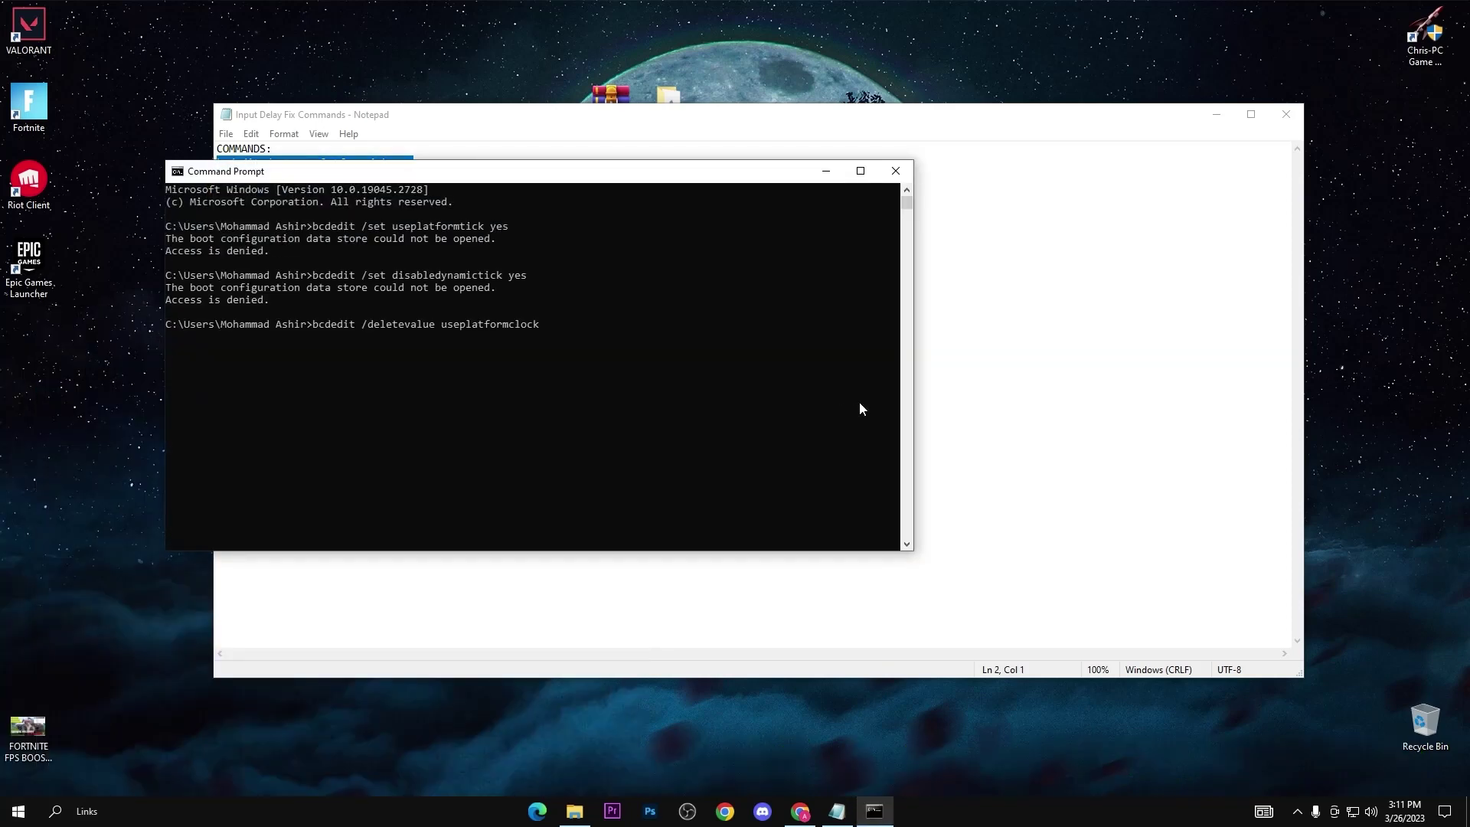
{"action": "key", "text": "Return"}
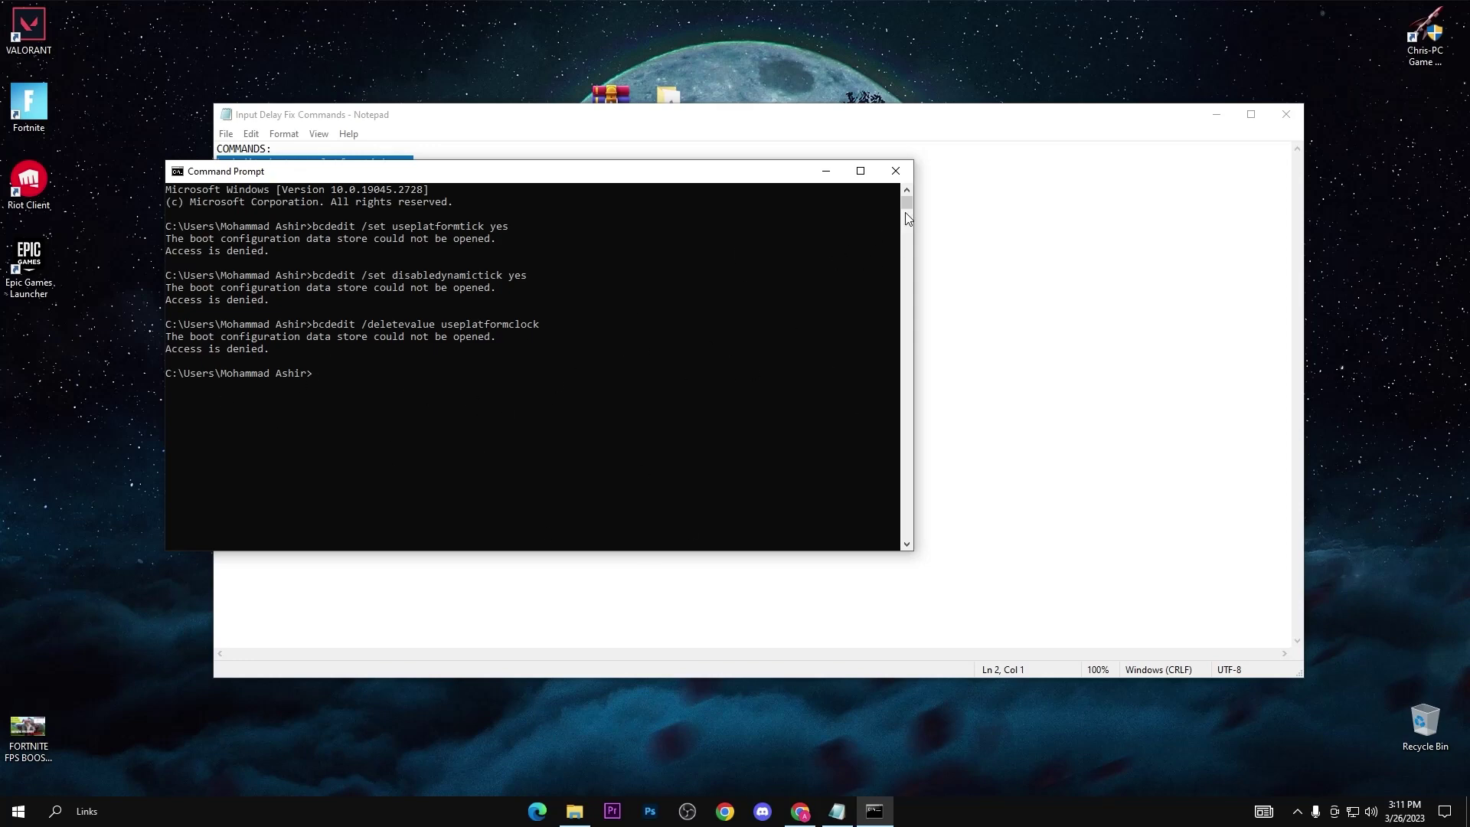
{"action": "left_click", "coordinate": [895, 171]}
{"action": "left_click", "coordinate": [1285, 114]}
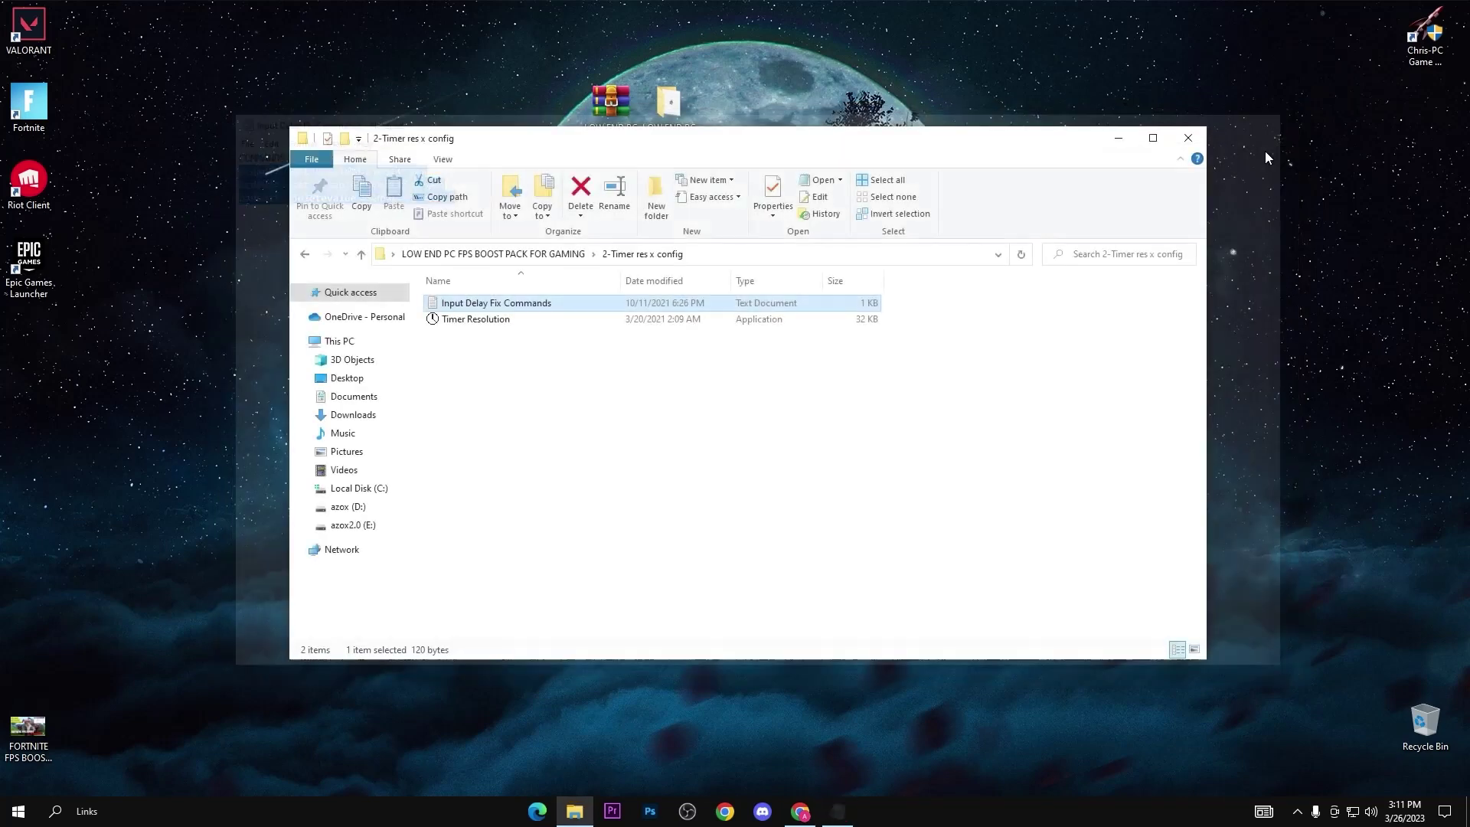
Run Timer Resolution, set the current resolution to the maximum of 0.500 milliseconds, and close the tool.
{"action": "left_click", "coordinate": [642, 431]}
{"action": "left_click", "coordinate": [559, 321]}
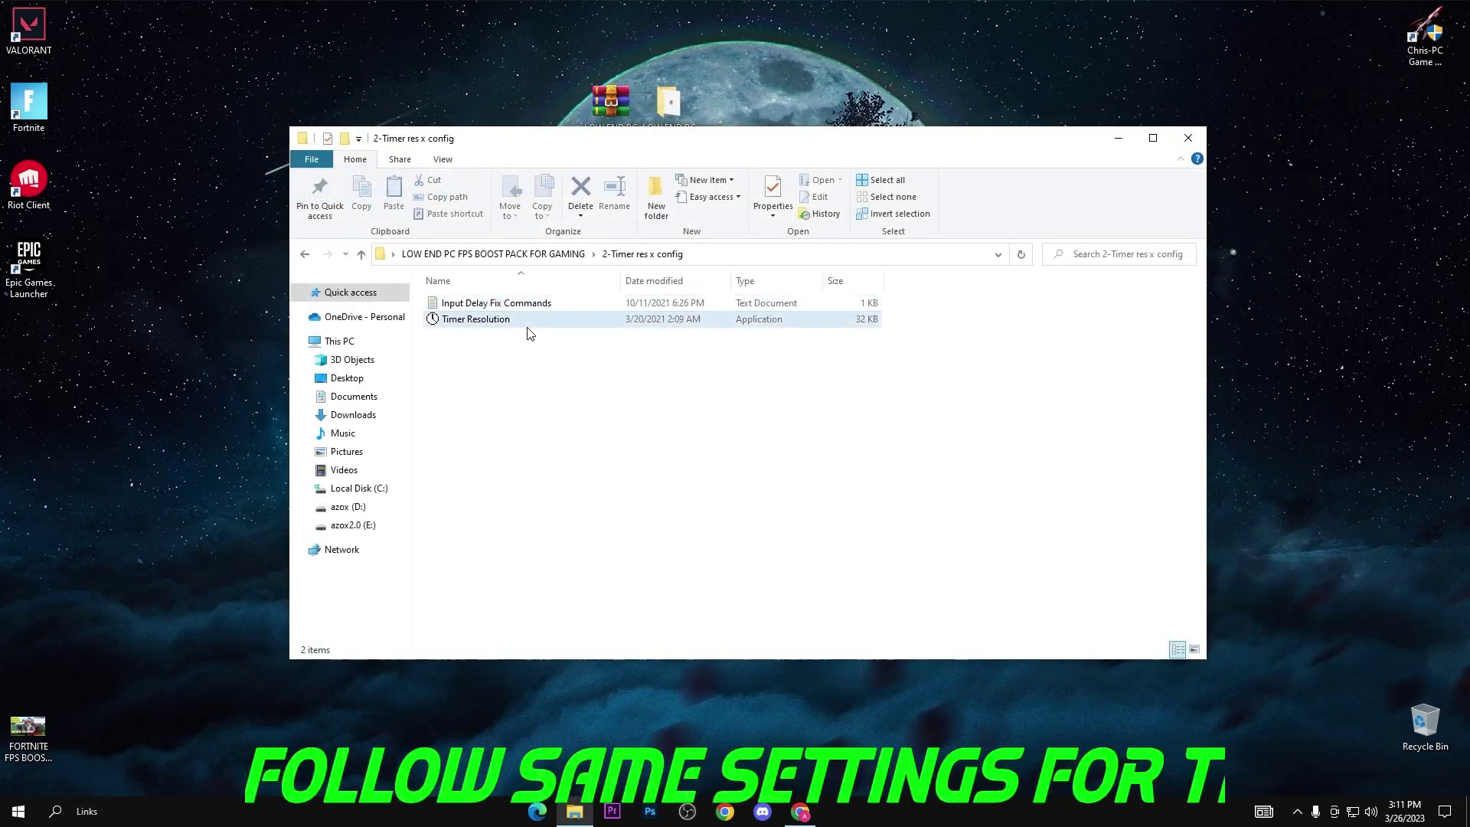
{"action": "double_click", "coordinate": [559, 322]}
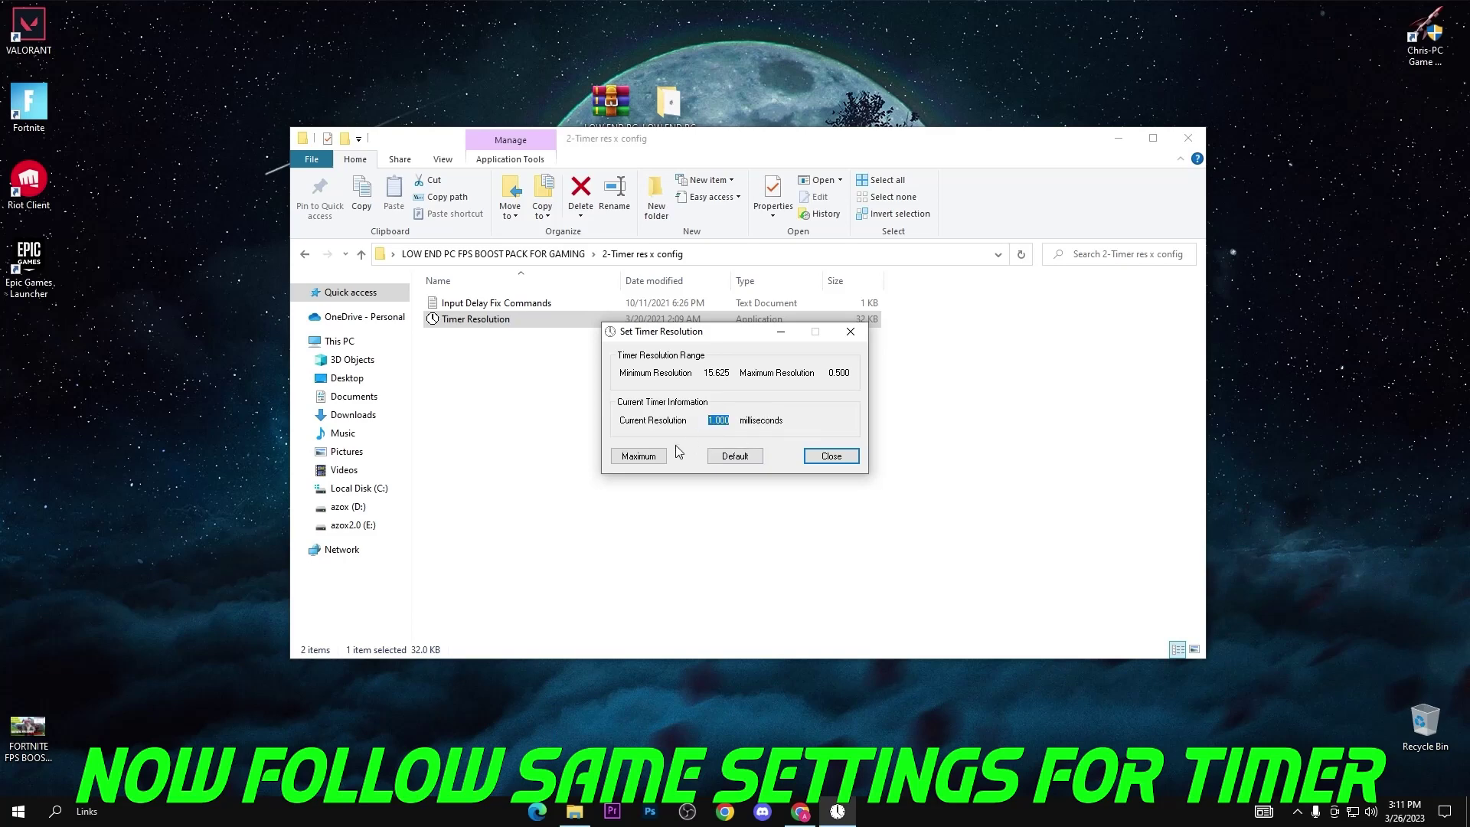
{"action": "left_click", "coordinate": [620, 459]}
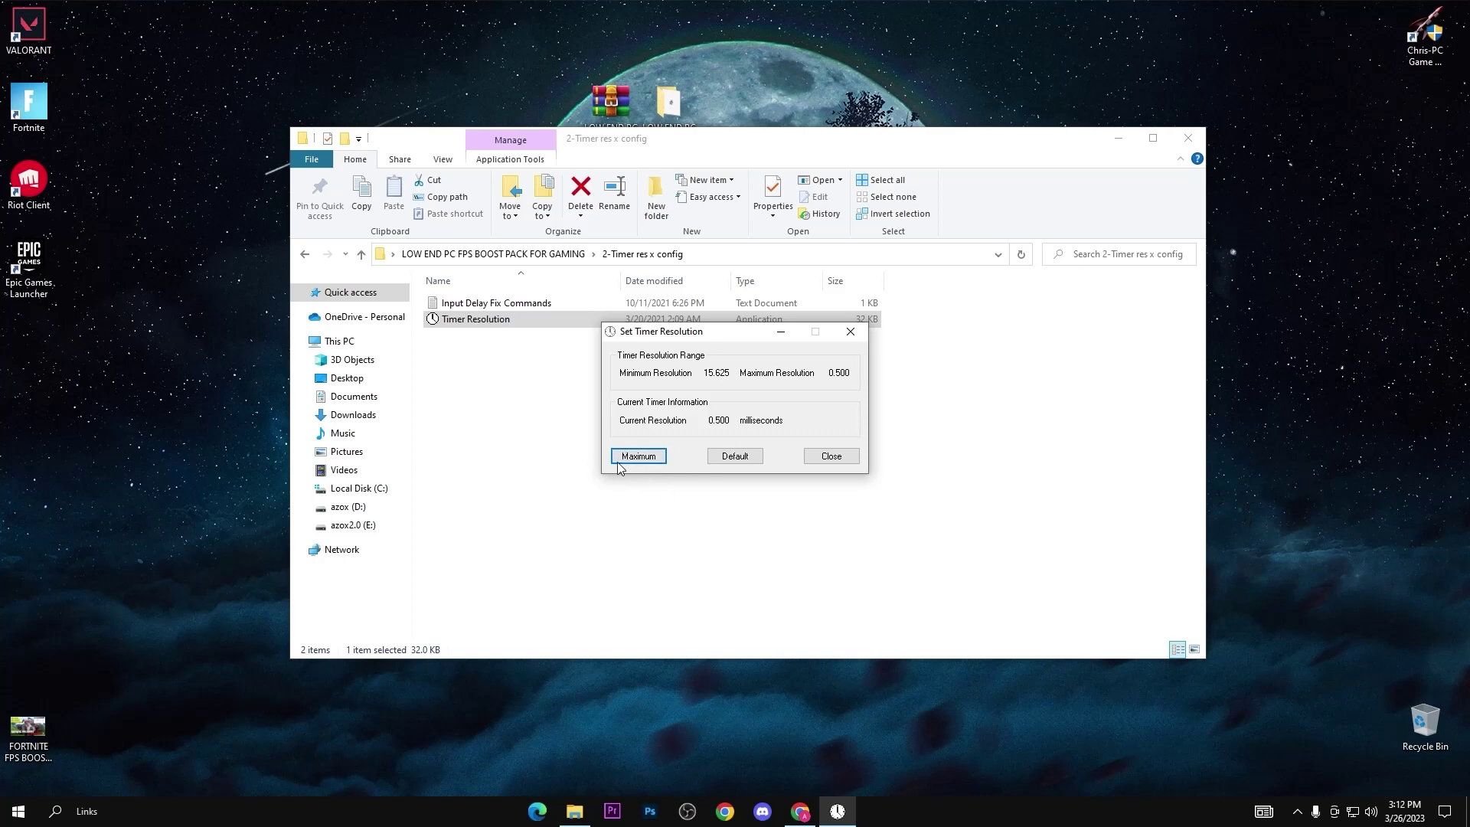
{"action": "left_click", "coordinate": [850, 332]}
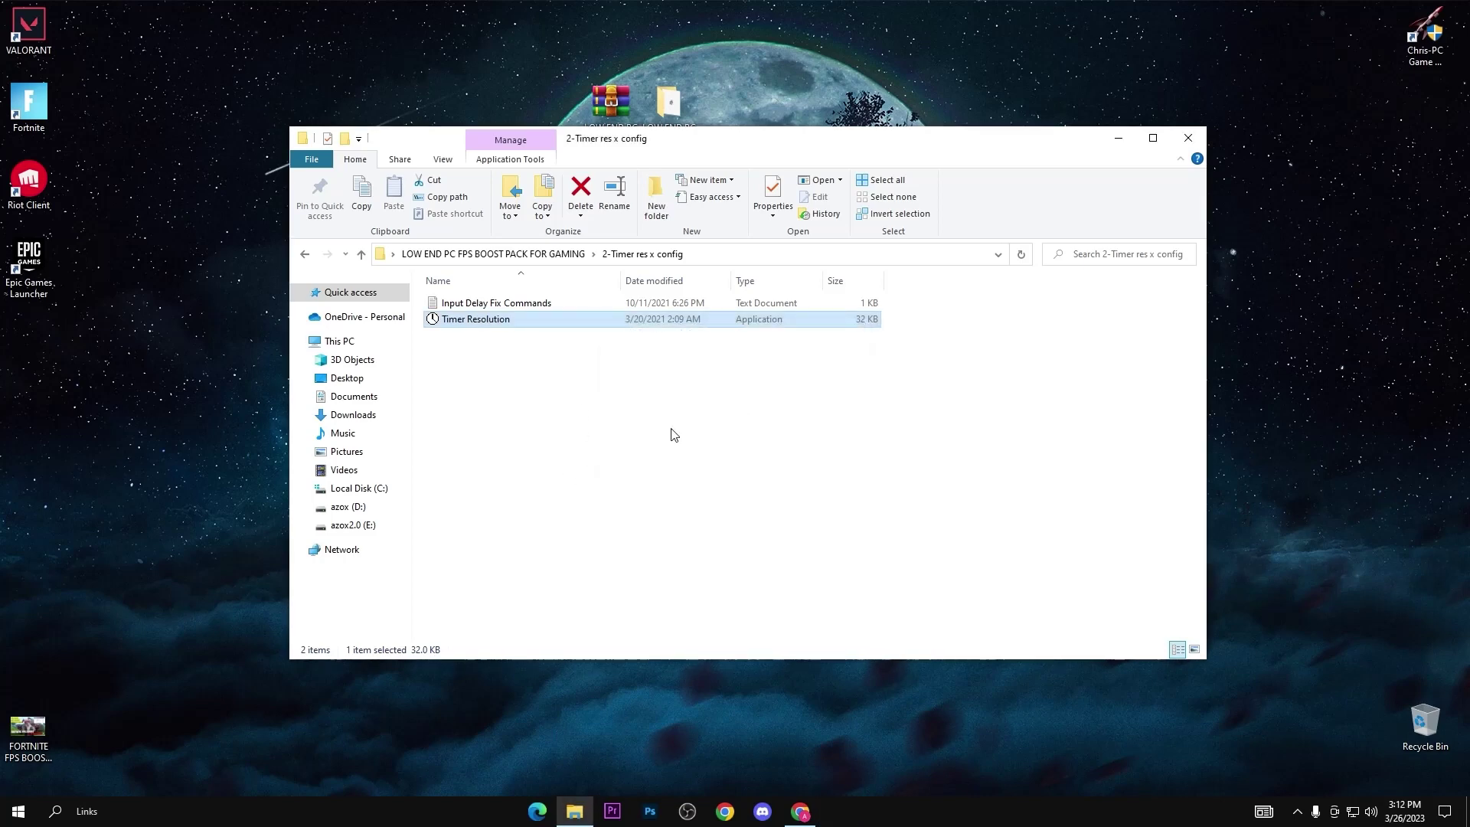
Open the pack's 3 - RAM Optimization folder and look through its registry files, from 4GB Ram to Reset to Default, picking out 16GB Ram.
{"action": "key", "text": "BackSpace"}
{"action": "left_click", "coordinate": [551, 338]}
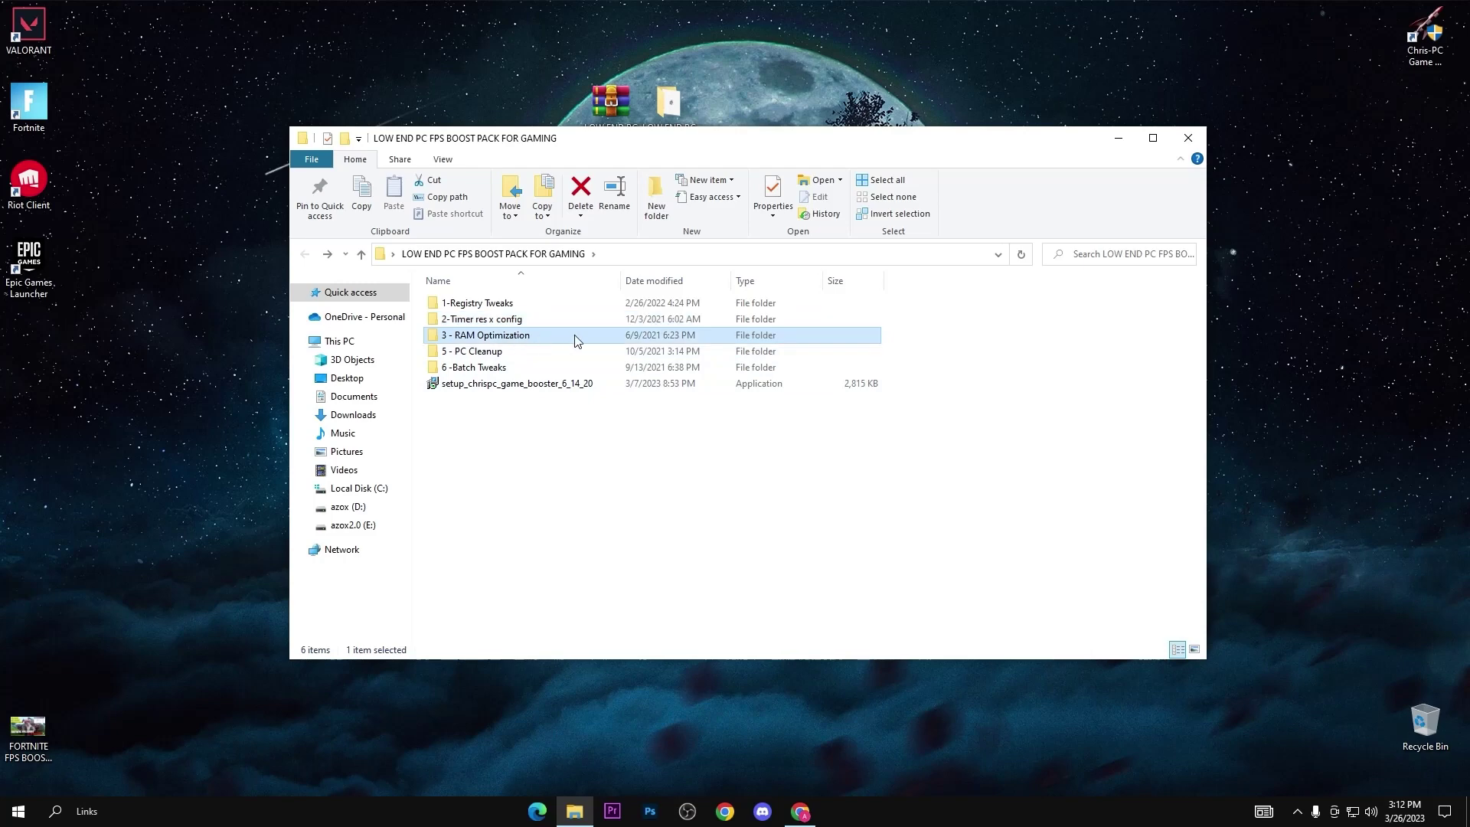
{"action": "double_click", "coordinate": [555, 338]}
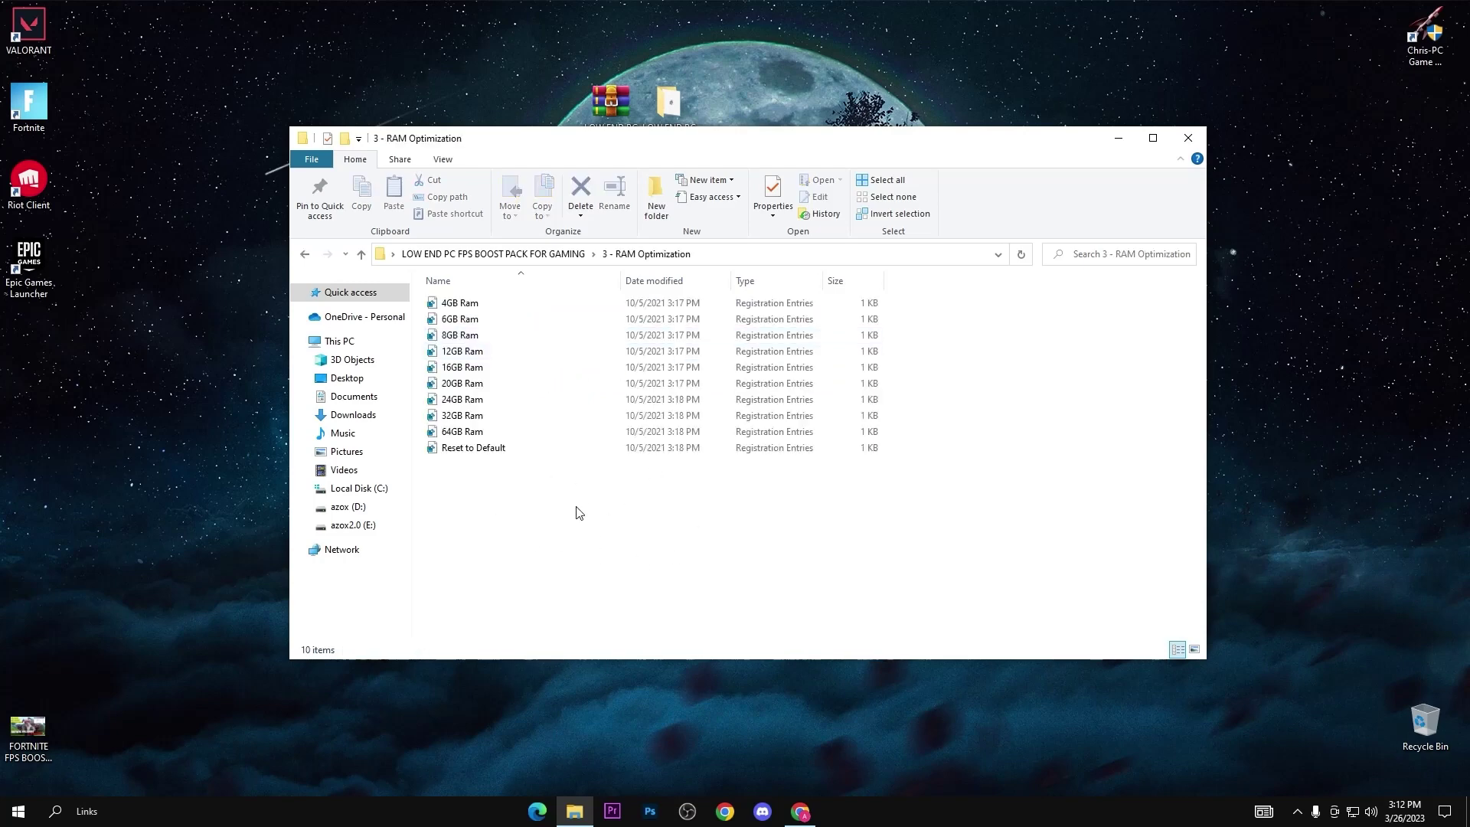
{"action": "left_click_drag", "start_coordinate": [568, 515], "coordinate": [484, 304]}
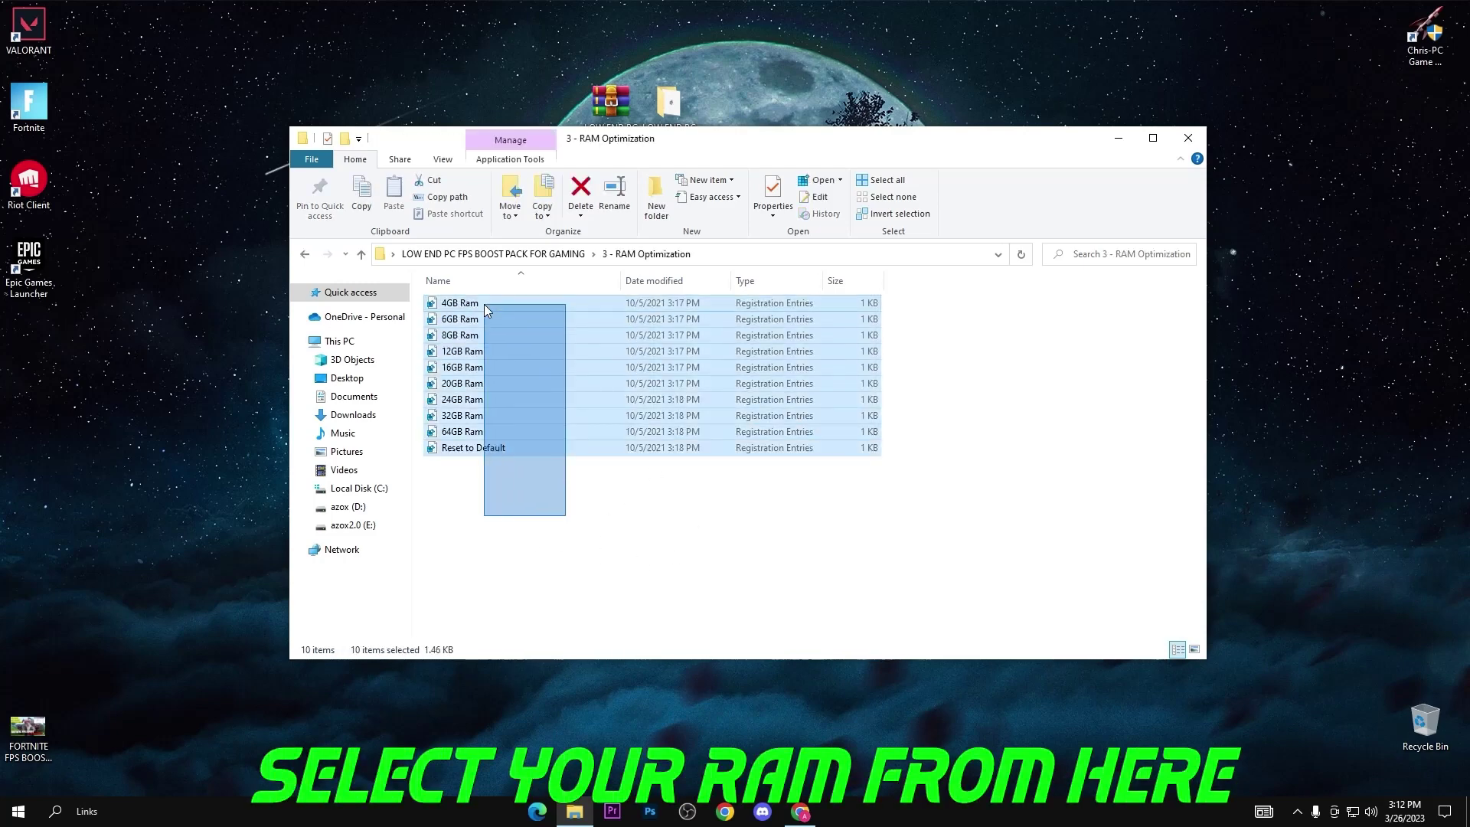
{"action": "left_click", "coordinate": [570, 570]}
{"action": "left_click", "coordinate": [535, 448]}
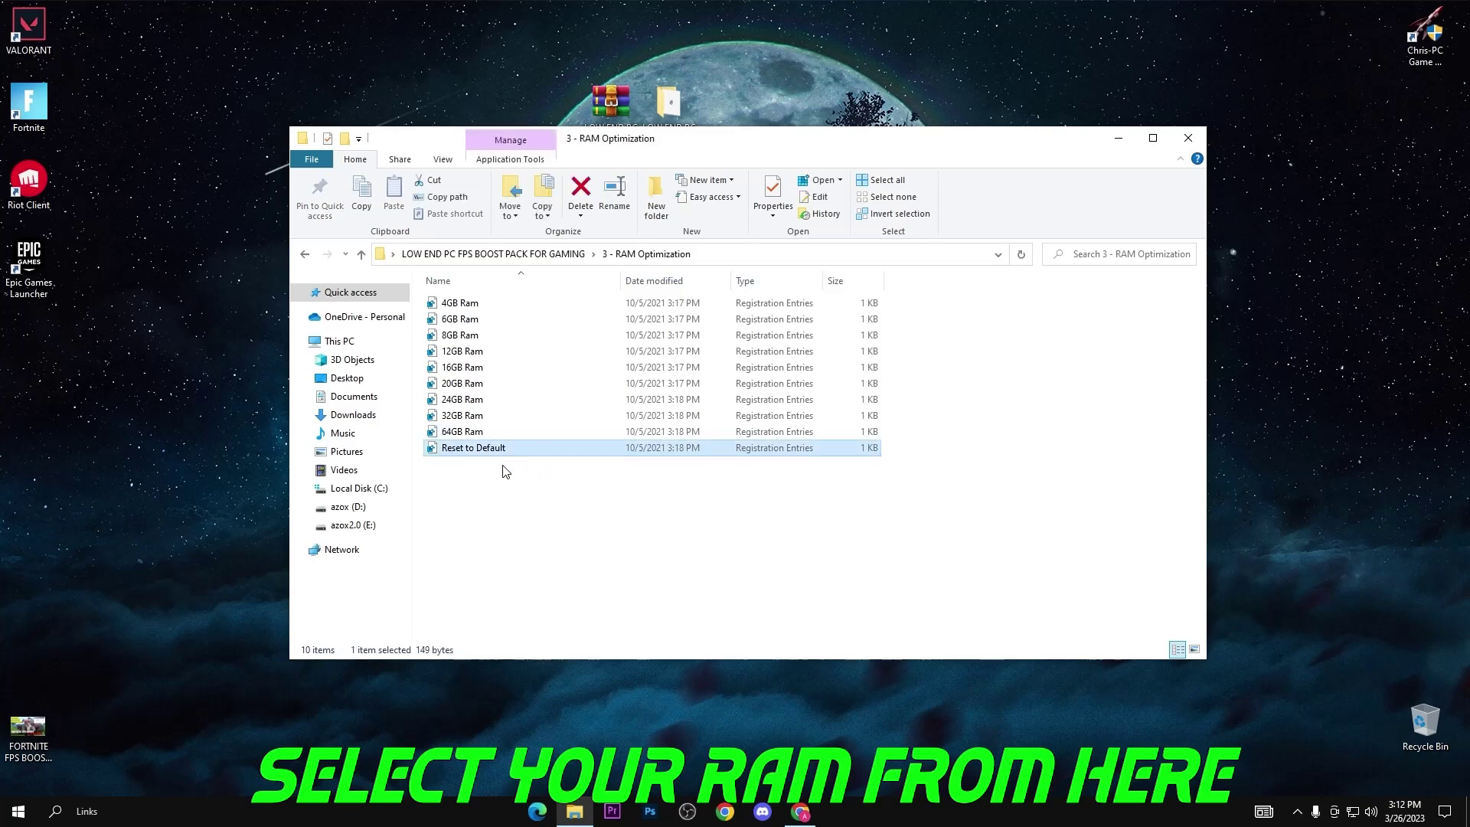
{"action": "left_click", "coordinate": [490, 369]}
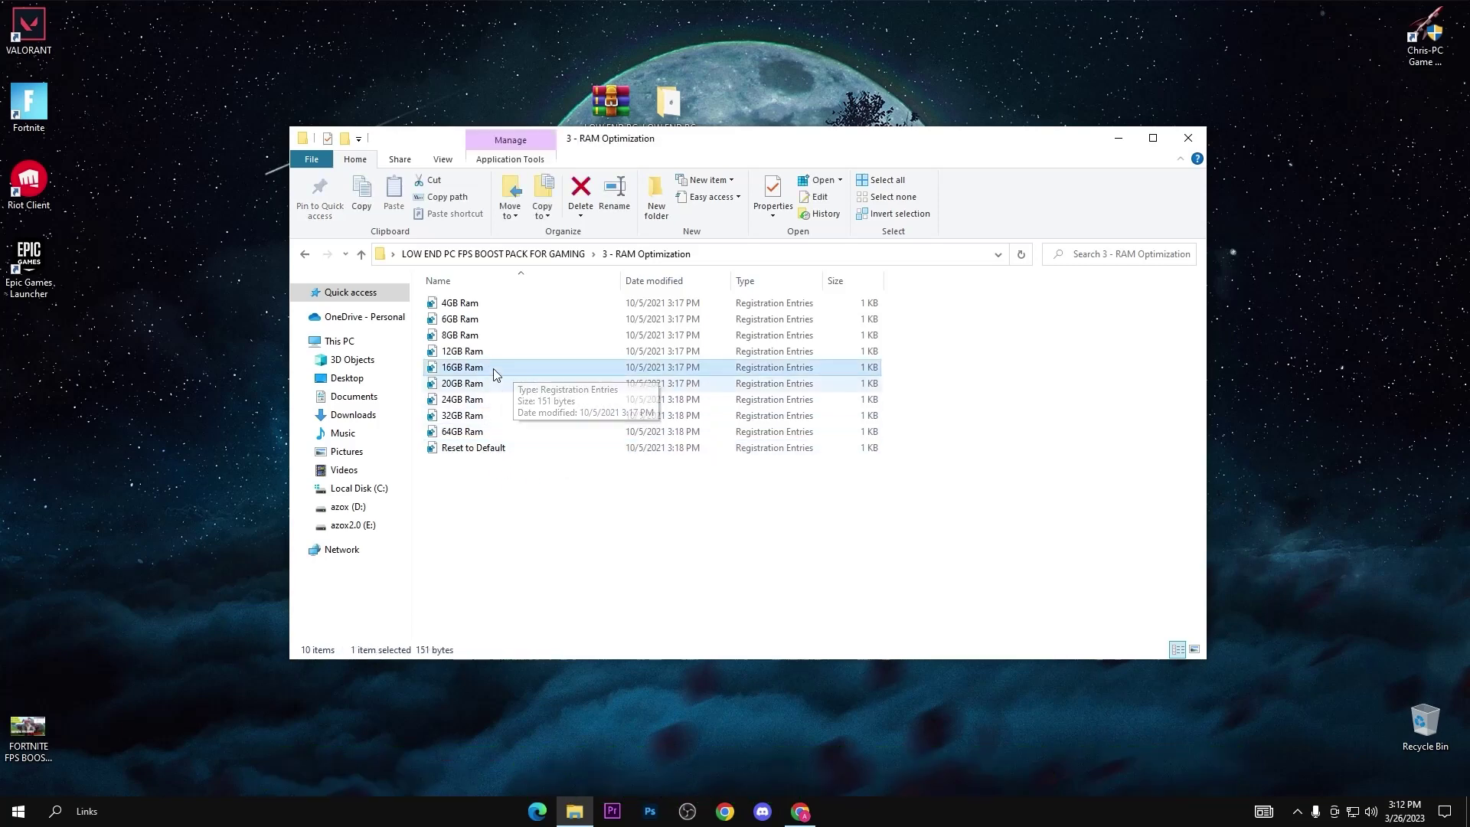
{"action": "left_click", "coordinate": [542, 549]}
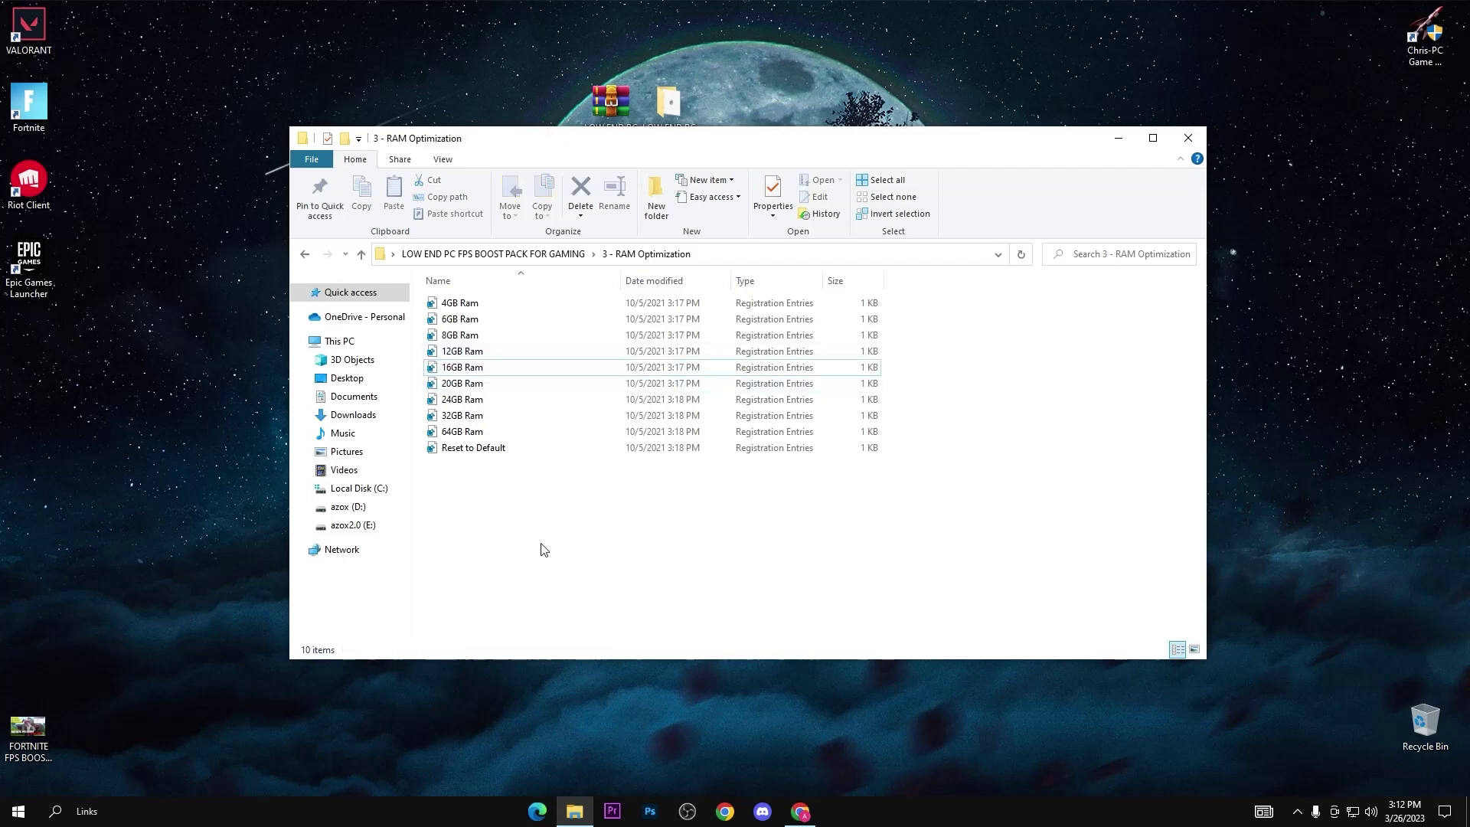
Open the pack's 5 - PC Cleanup folder and check the run-as-administrator option for Increase System Responsiveness and Lower Input Delay.
{"action": "key", "text": "BackSpace"}
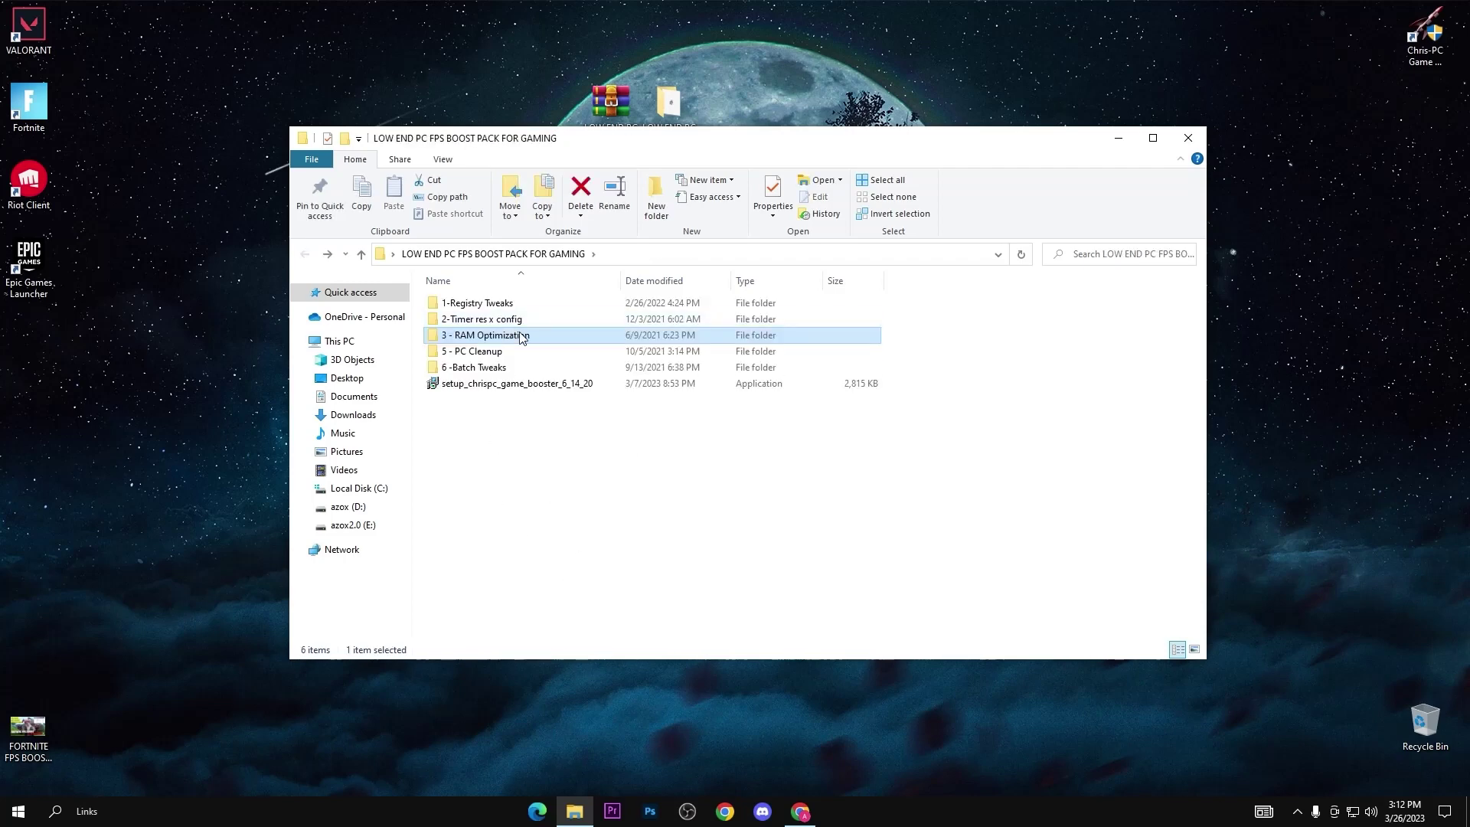
{"action": "double_click", "coordinate": [505, 349]}
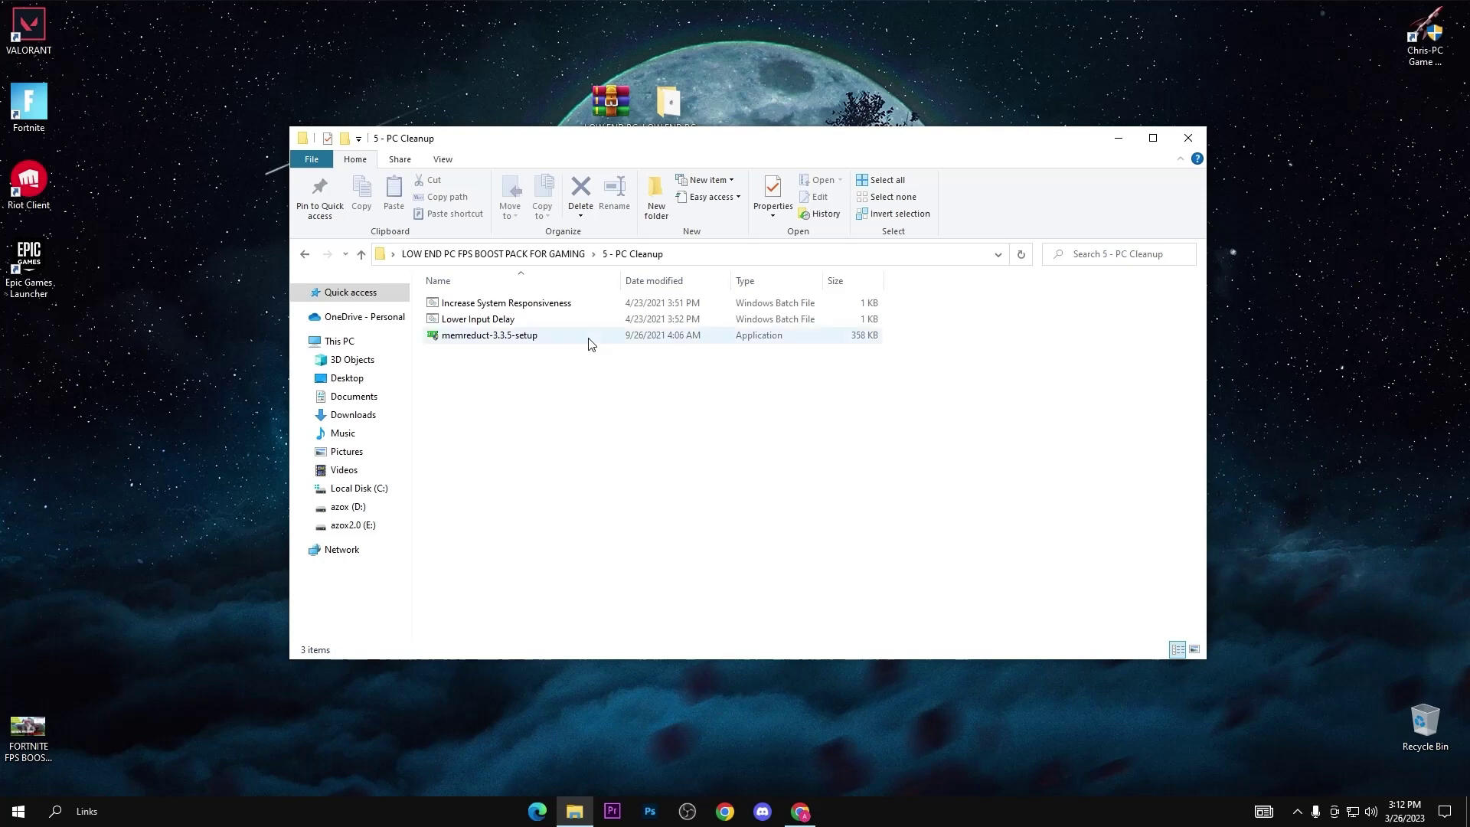
{"action": "left_click", "coordinate": [530, 307]}
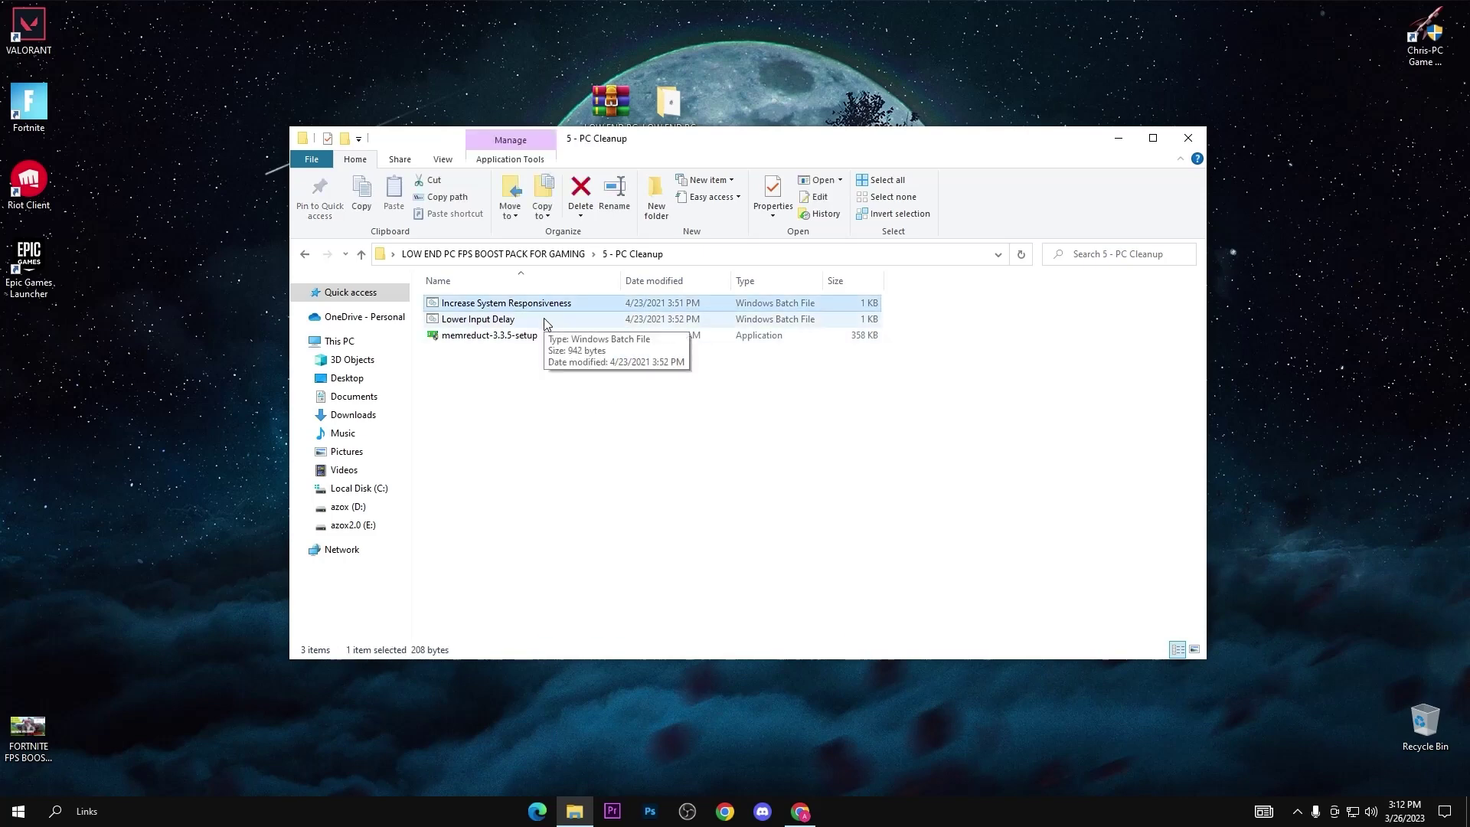
{"action": "left_click", "coordinate": [539, 317], "text": "ctrl"}
{"action": "right_click", "coordinate": [539, 311]}
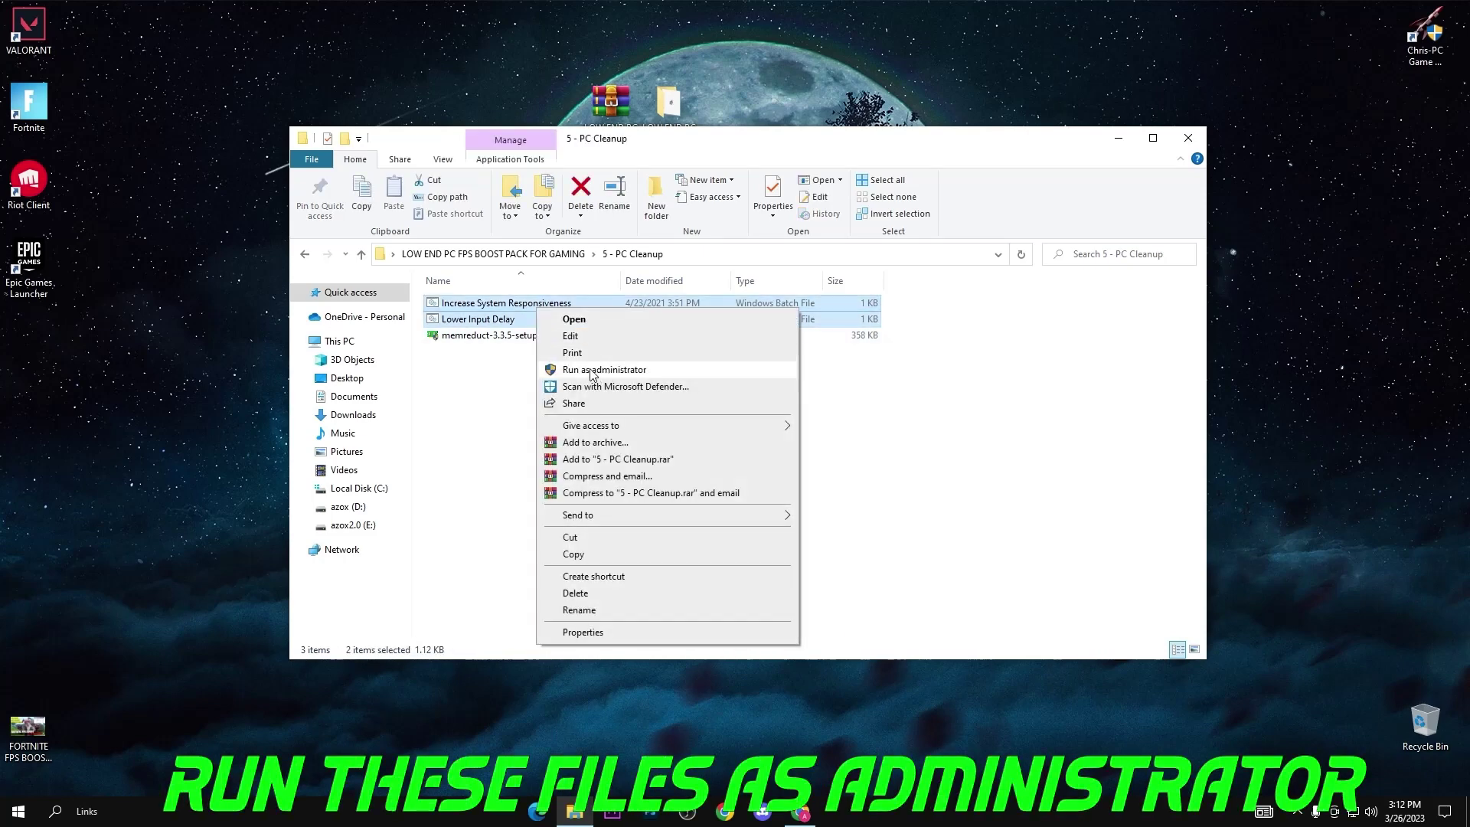
{"action": "left_click", "coordinate": [485, 394]}
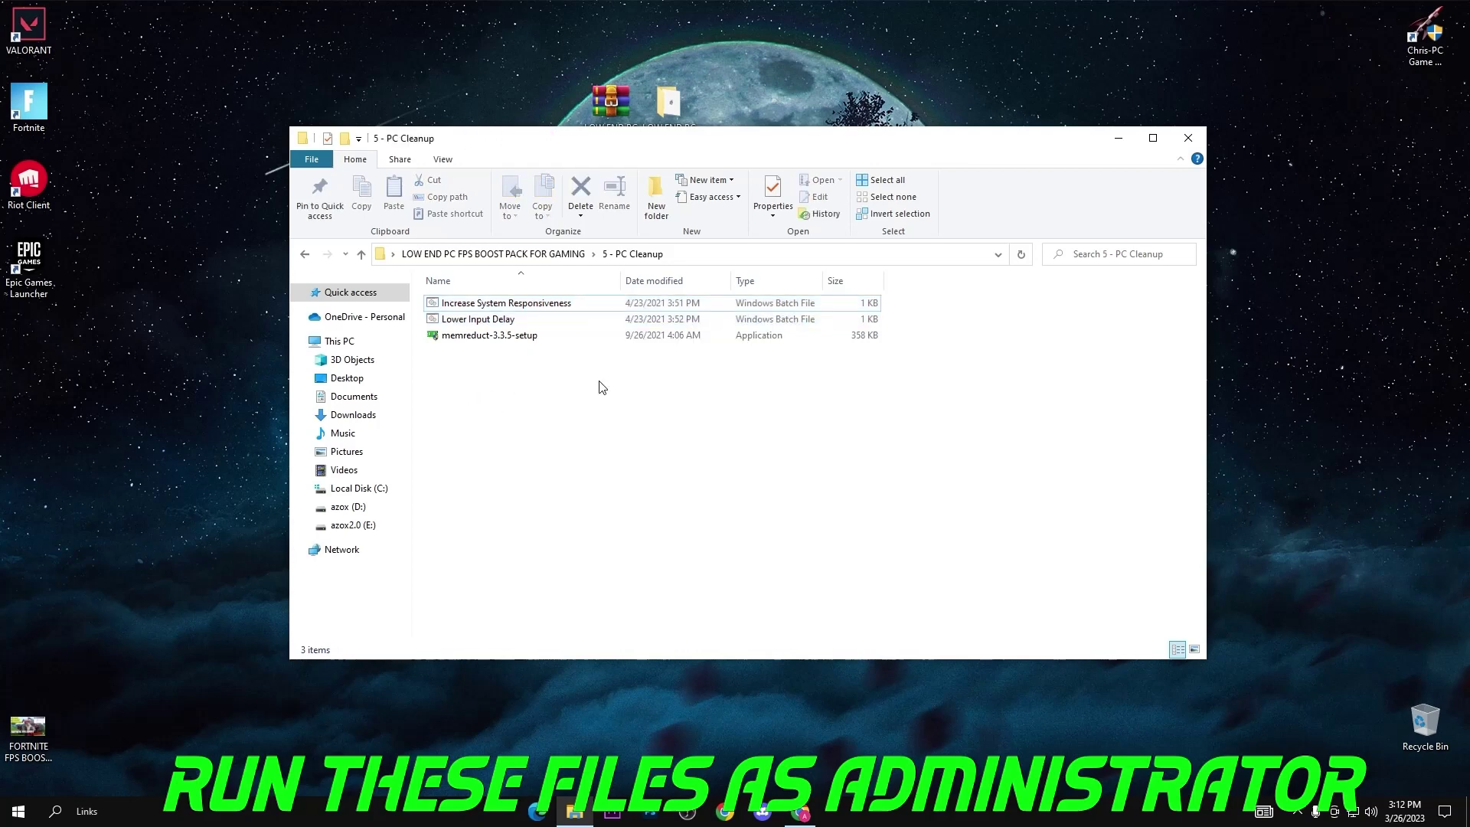
{"action": "left_click", "coordinate": [523, 309]}
{"action": "left_click", "coordinate": [525, 319]}
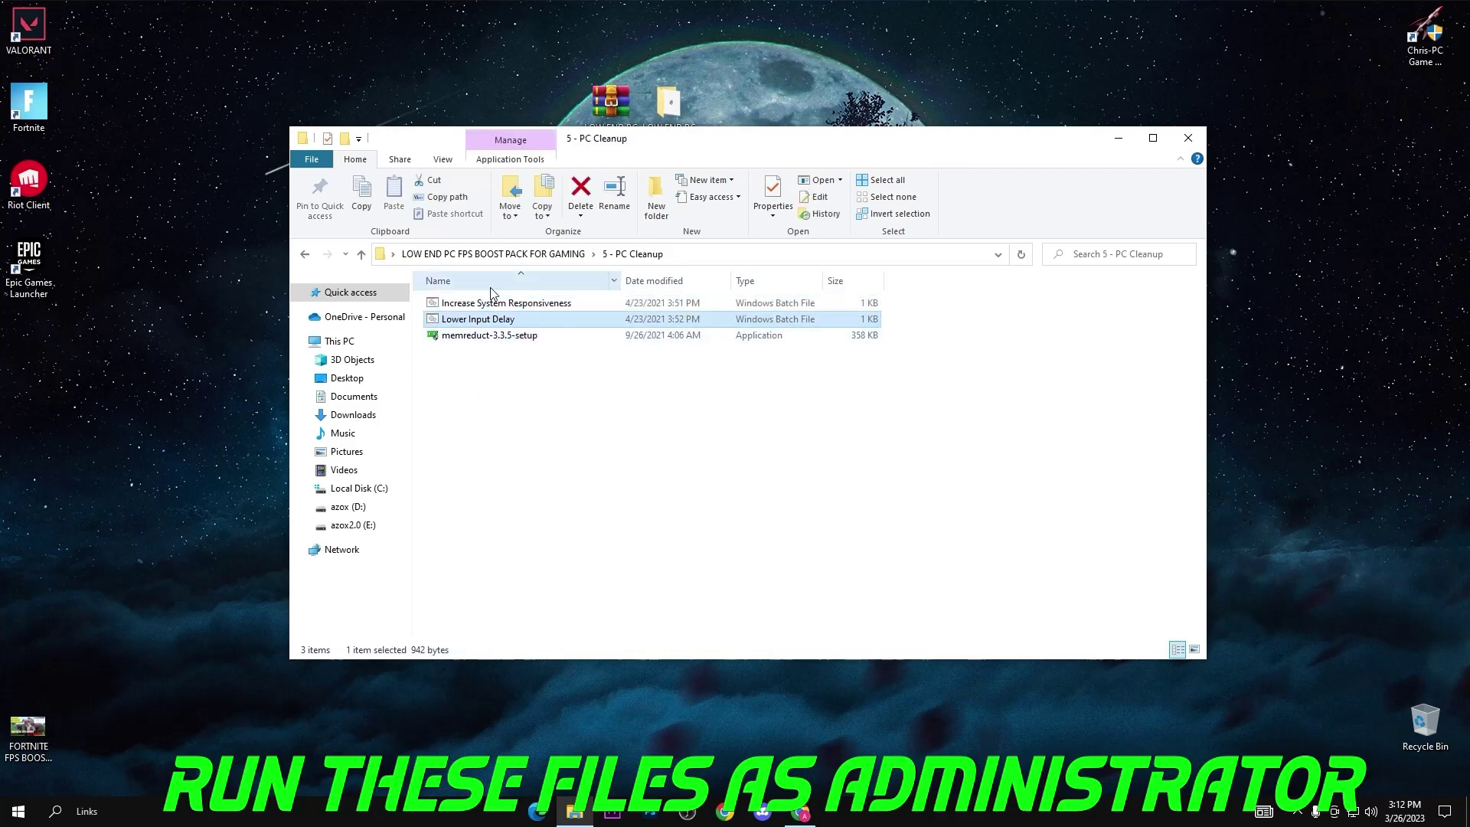
{"action": "left_click", "coordinate": [521, 304]}
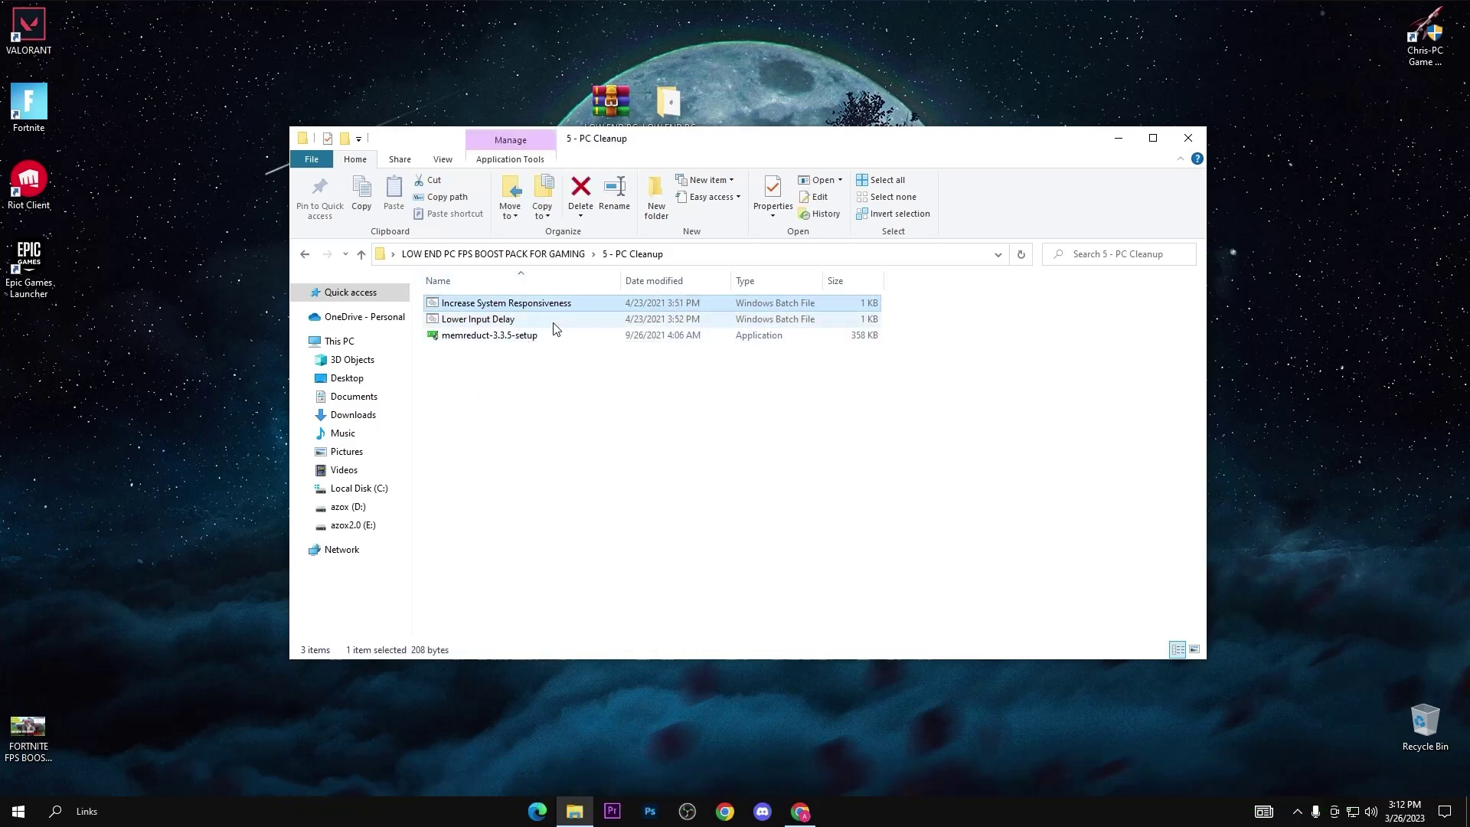
{"action": "left_click", "coordinate": [481, 375]}
Install Mem Reduct from memreduct-3.3.5-setup with the default options, accepting the license, and run it on finishing.
{"action": "left_click", "coordinate": [509, 342]}
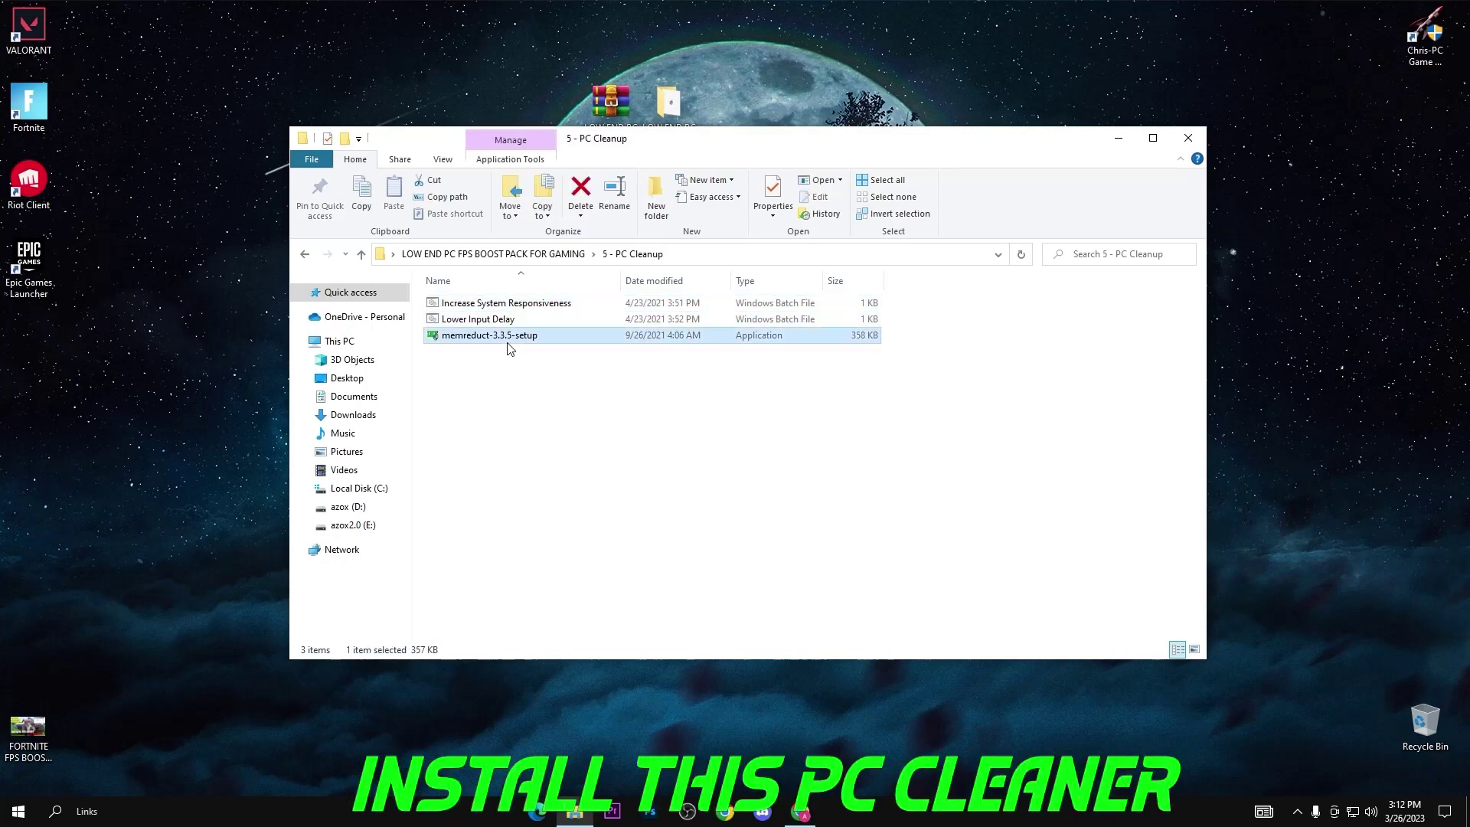
{"action": "double_click", "coordinate": [543, 337]}
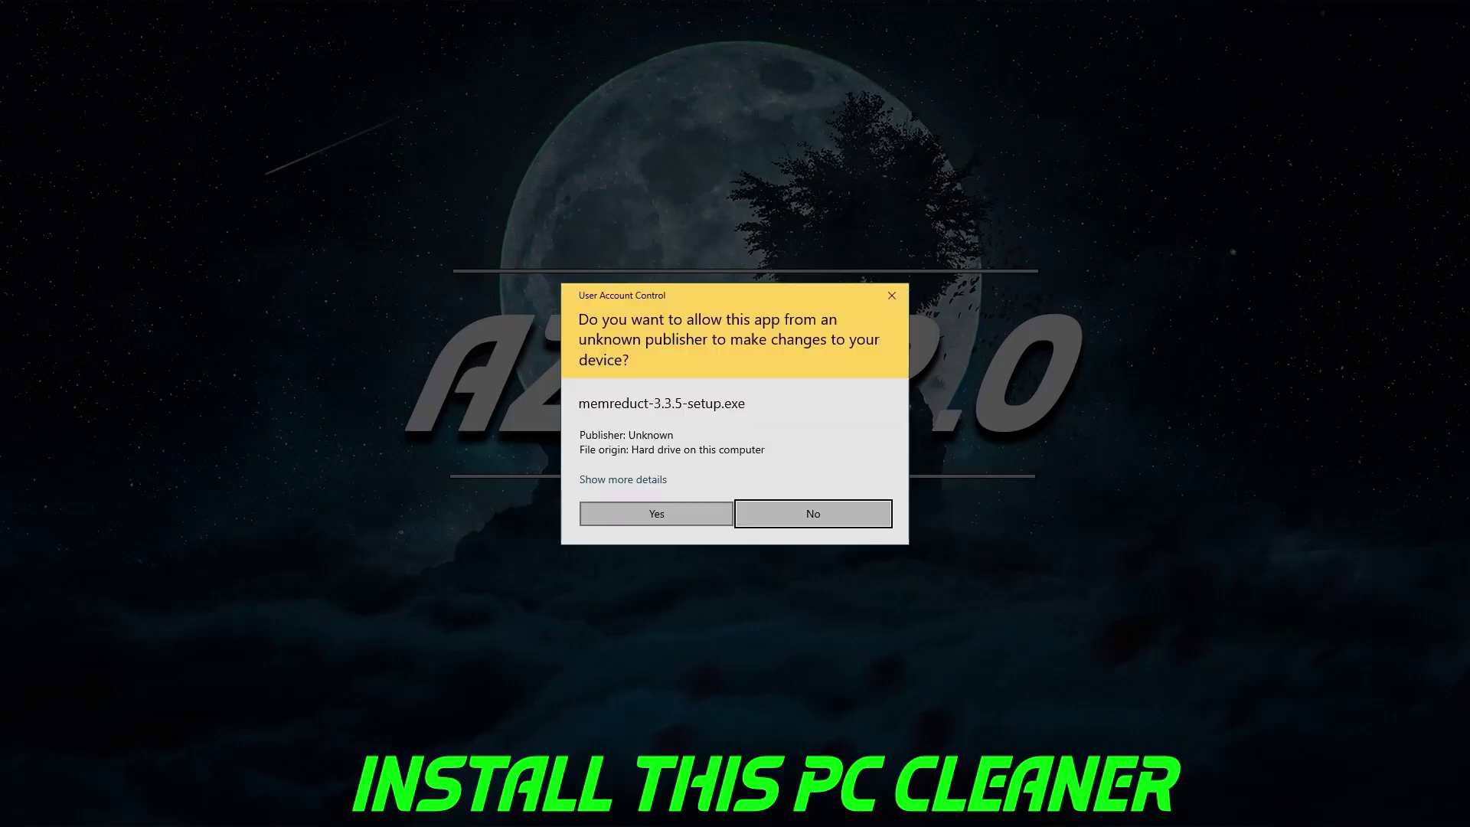
{"action": "left_click", "coordinate": [697, 517]}
{"action": "left_click", "coordinate": [810, 529]}
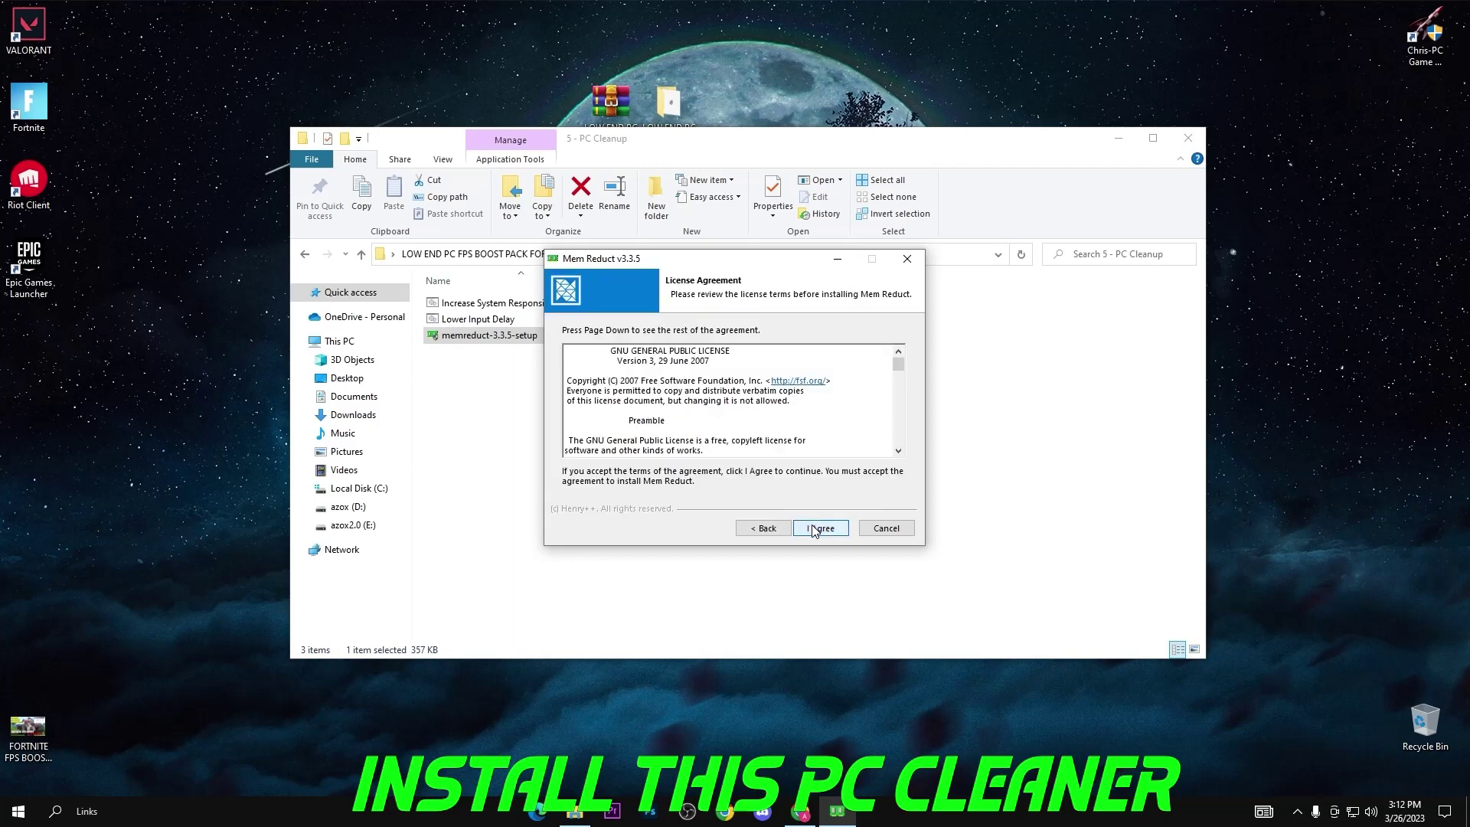
{"action": "left_click", "coordinate": [812, 529]}
{"action": "left_click", "coordinate": [813, 530]}
{"action": "left_click", "coordinate": [813, 530]}
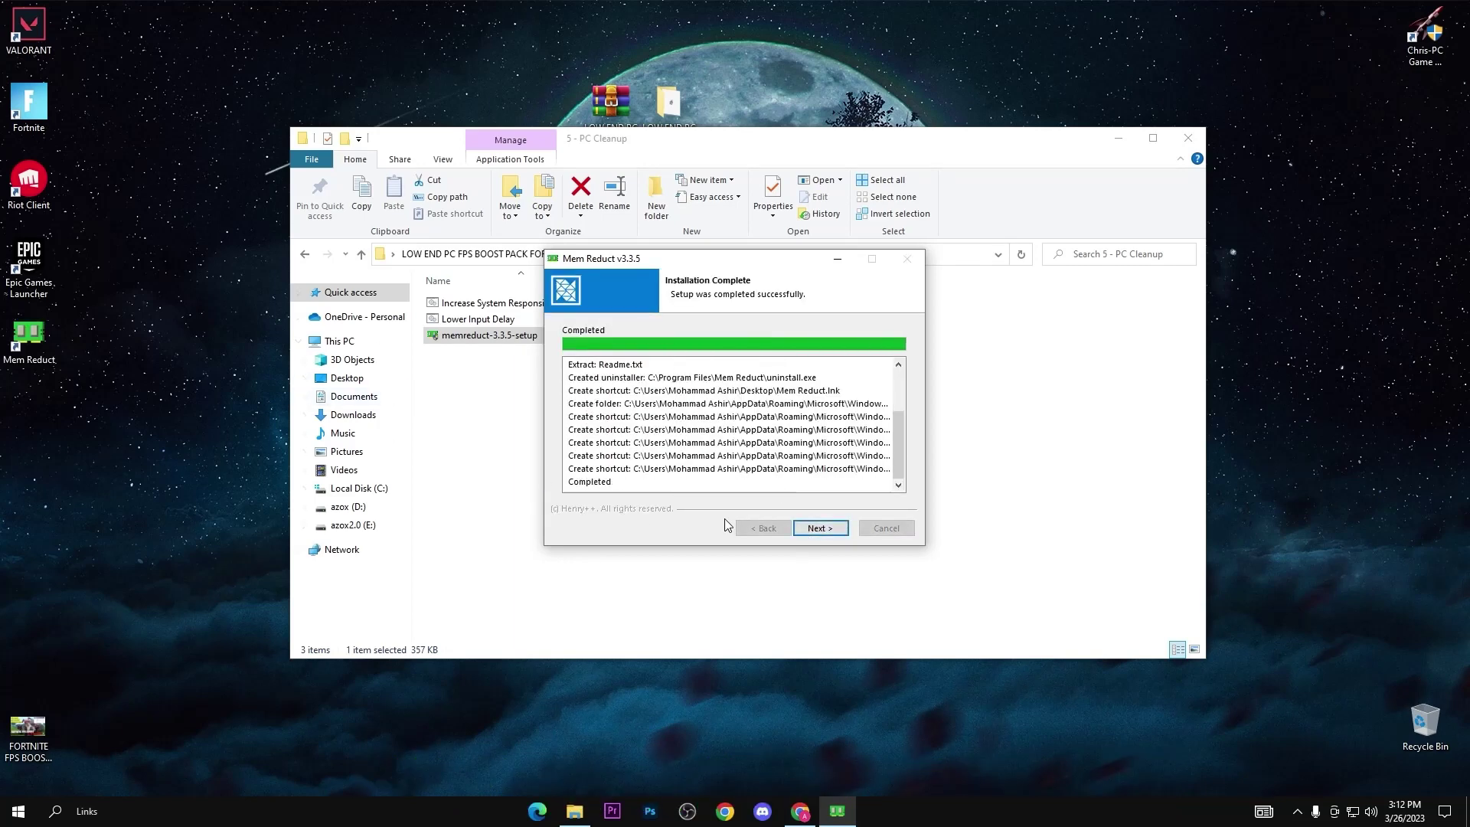
{"action": "left_click", "coordinate": [831, 531]}
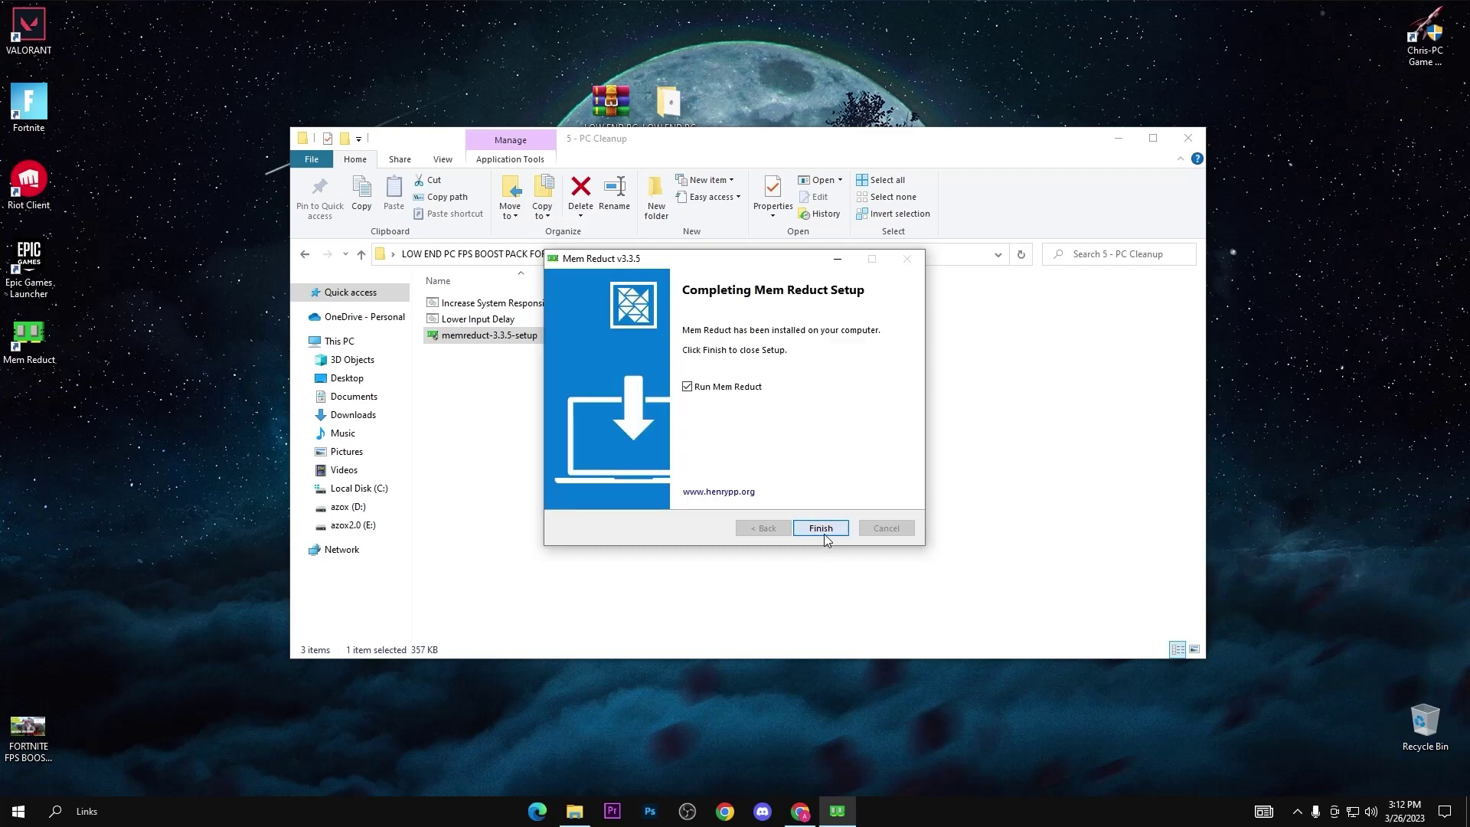
{"action": "left_click", "coordinate": [821, 529]}
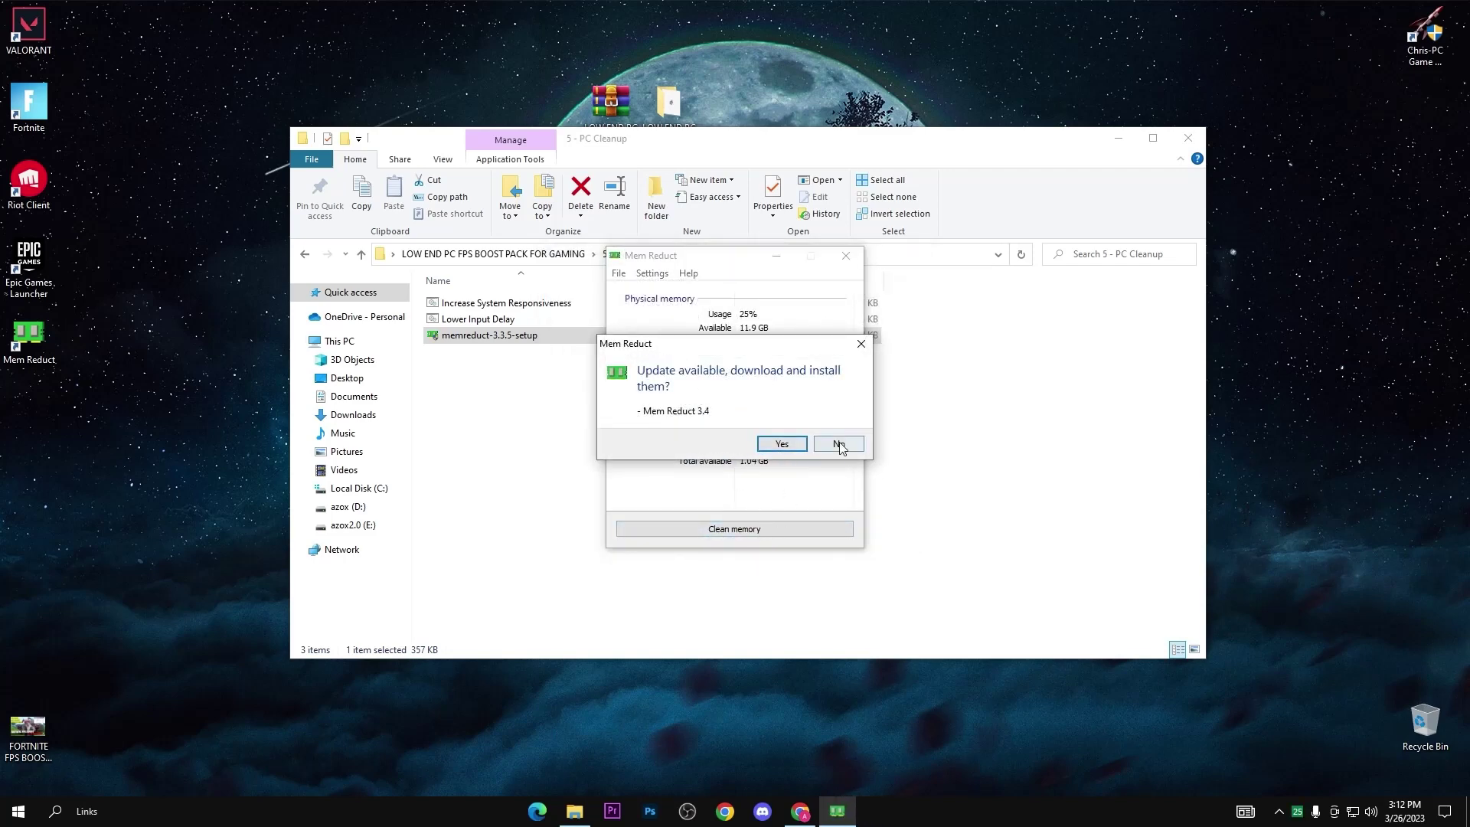
Decline the Mem Reduct 3.4 update, clean the memory with further confirmation prompts turned off, and close the Mem Reduct window.
{"action": "left_click", "coordinate": [839, 445]}
{"action": "left_click", "coordinate": [779, 533]}
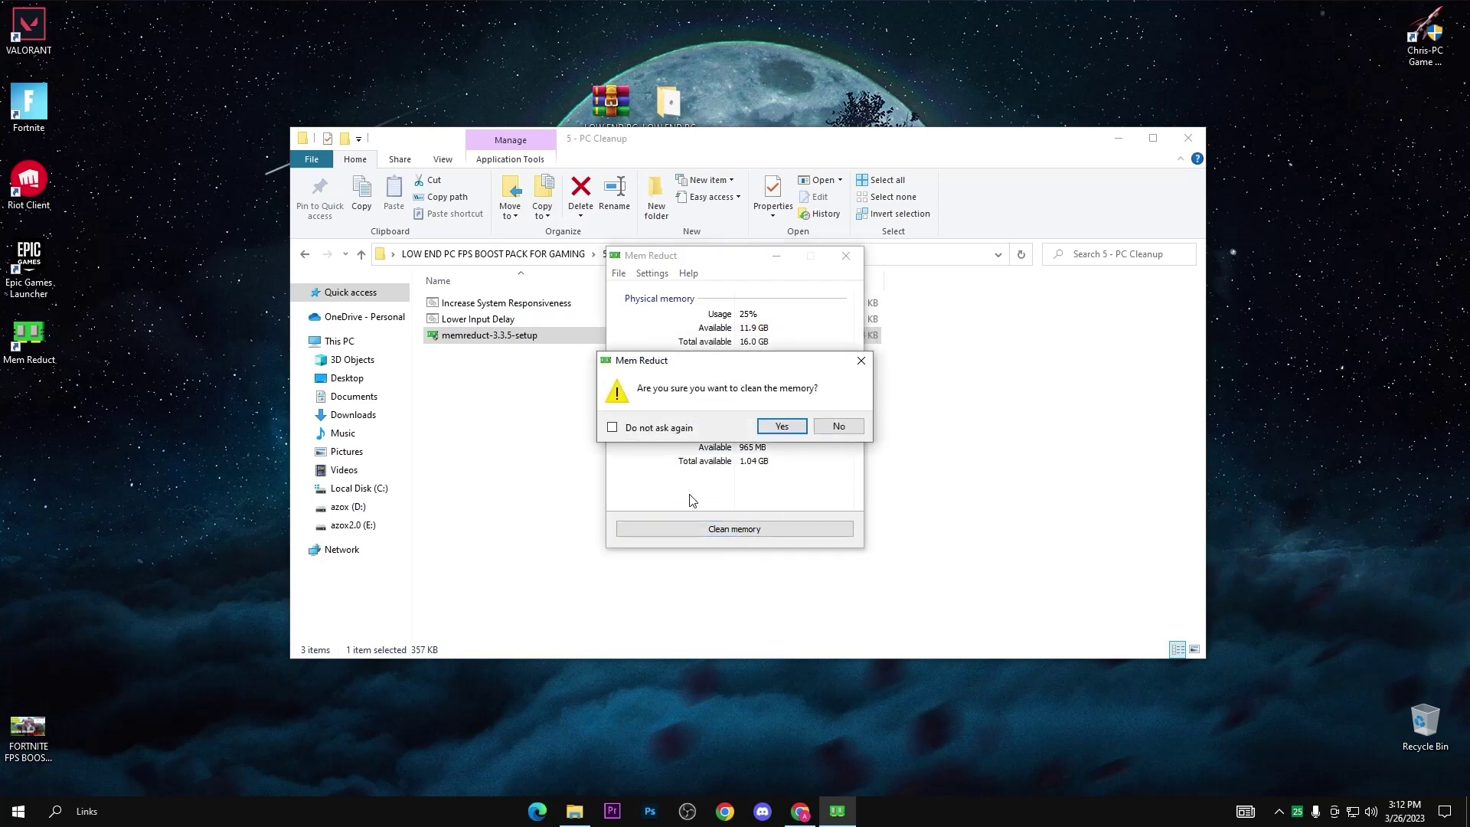
{"action": "left_click", "coordinate": [663, 429]}
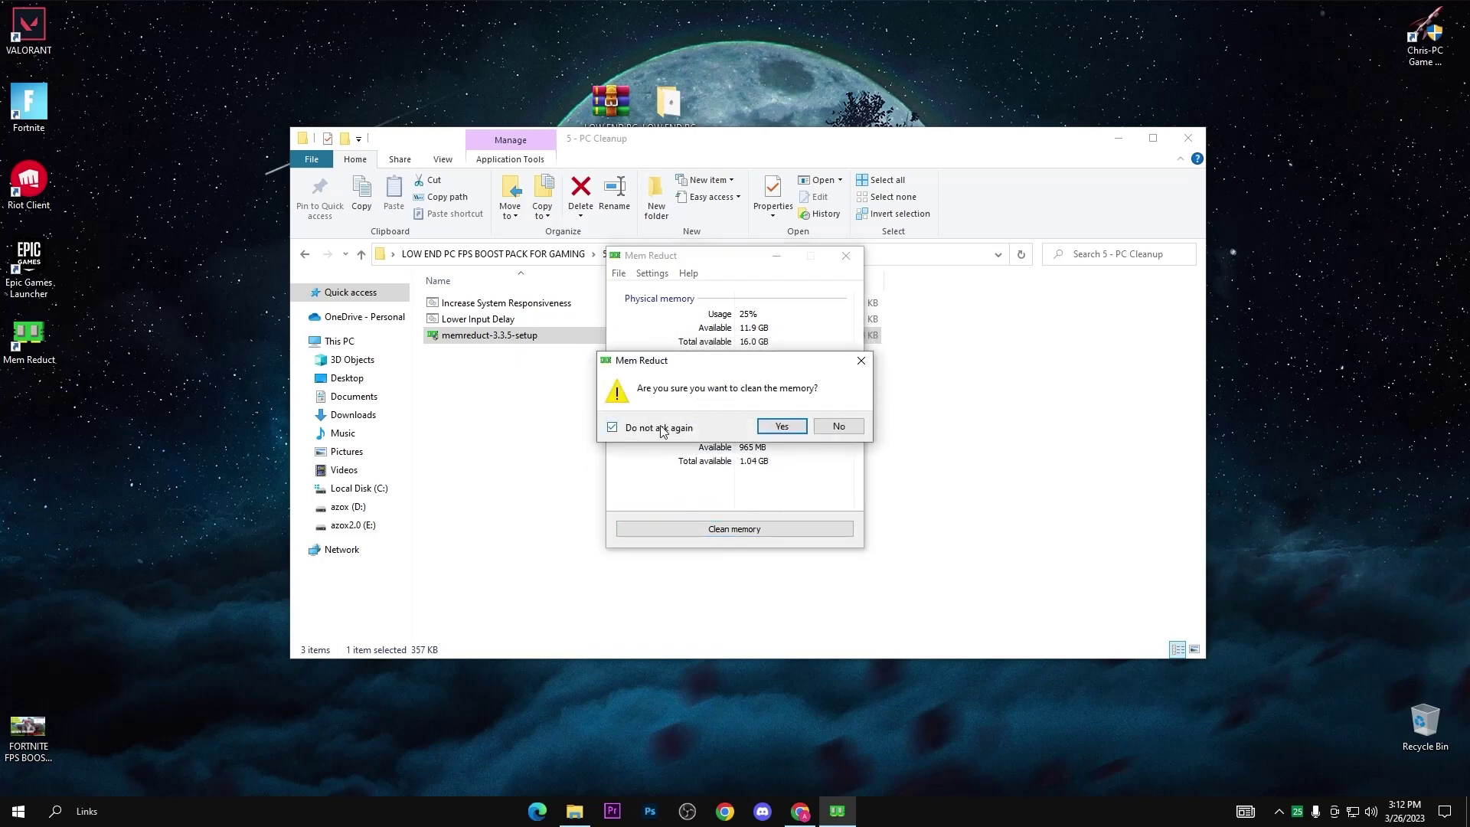
{"action": "left_click", "coordinate": [777, 427]}
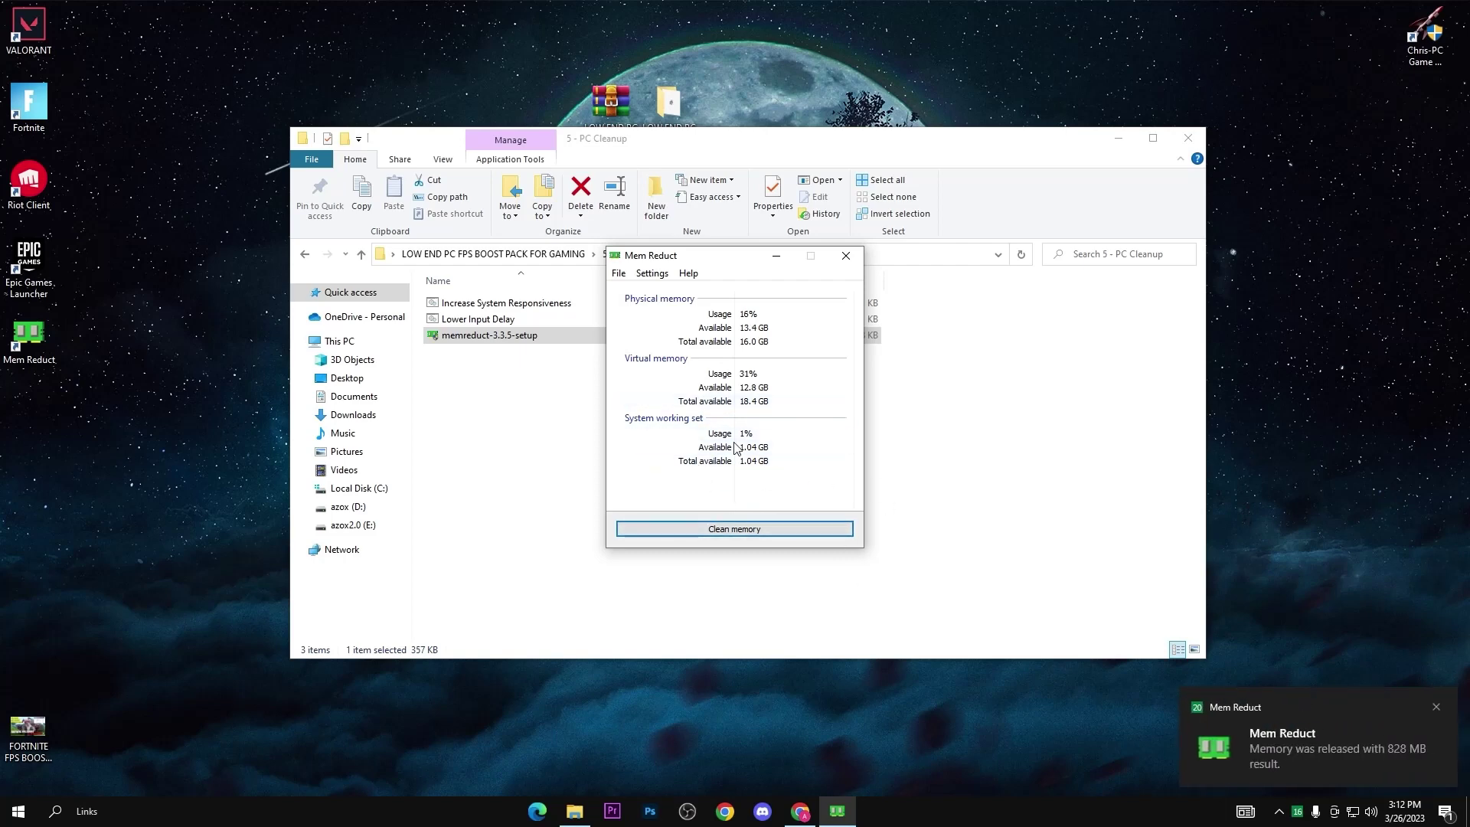
{"action": "left_click", "coordinate": [846, 255]}
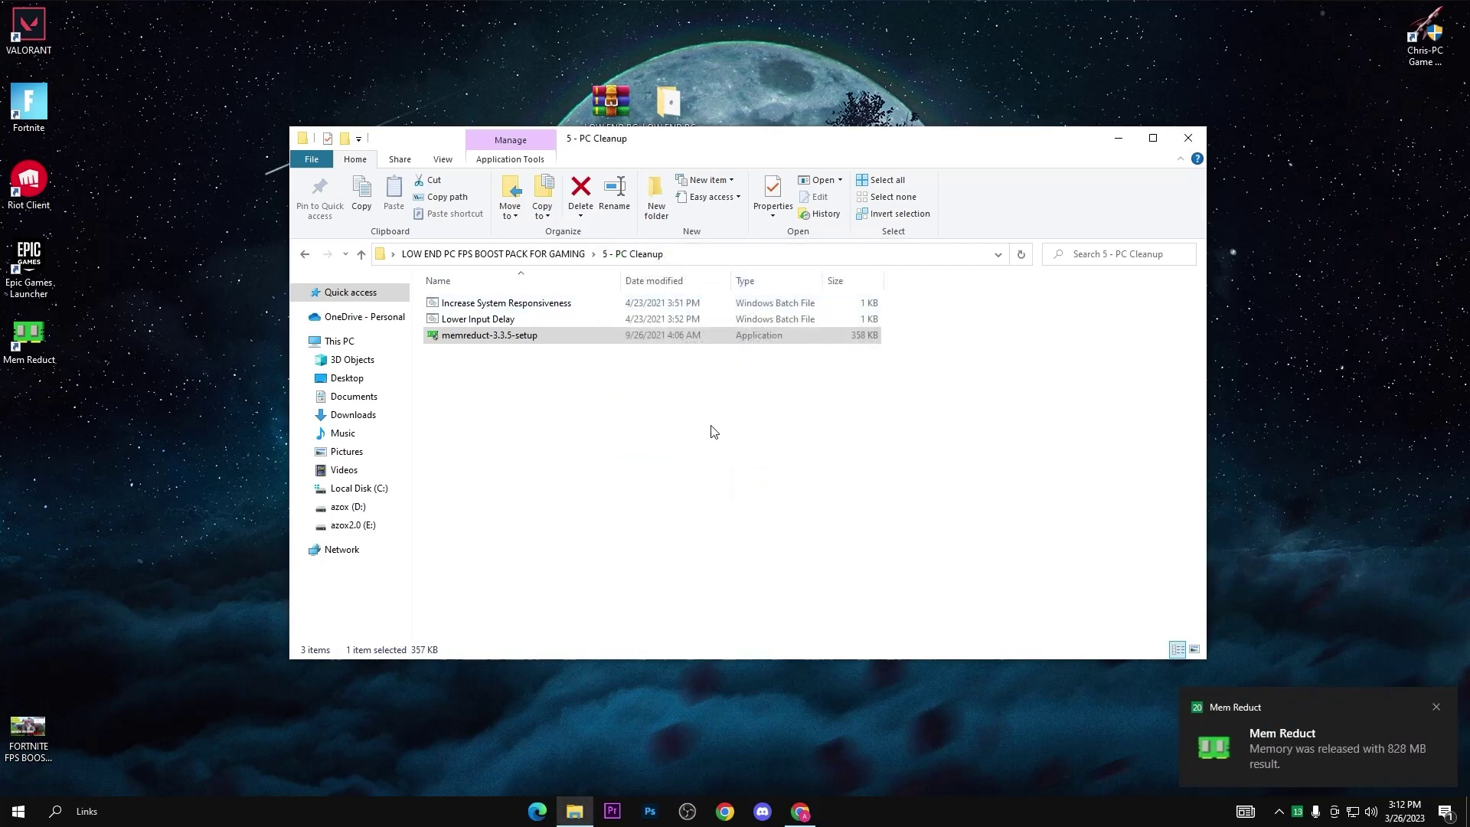
Open the pack's 6 -Batch Tweaks folder and try to run all five batch tweaks as administrator.
{"action": "key", "text": "BackSpace"}
{"action": "left_click", "coordinate": [527, 368]}
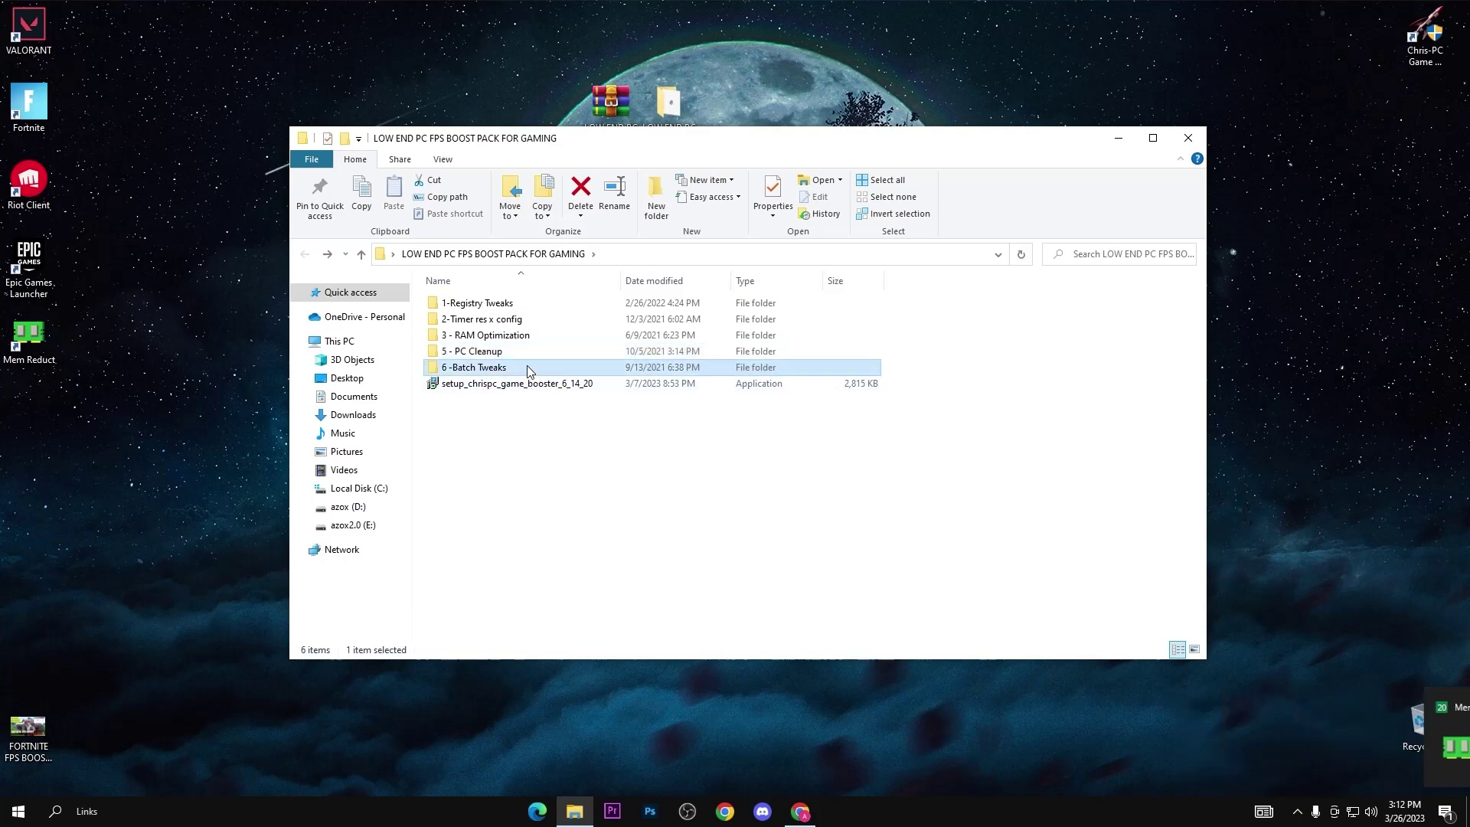
{"action": "double_click", "coordinate": [548, 368]}
{"action": "left_click", "coordinate": [548, 367]}
{"action": "left_click", "coordinate": [578, 416]}
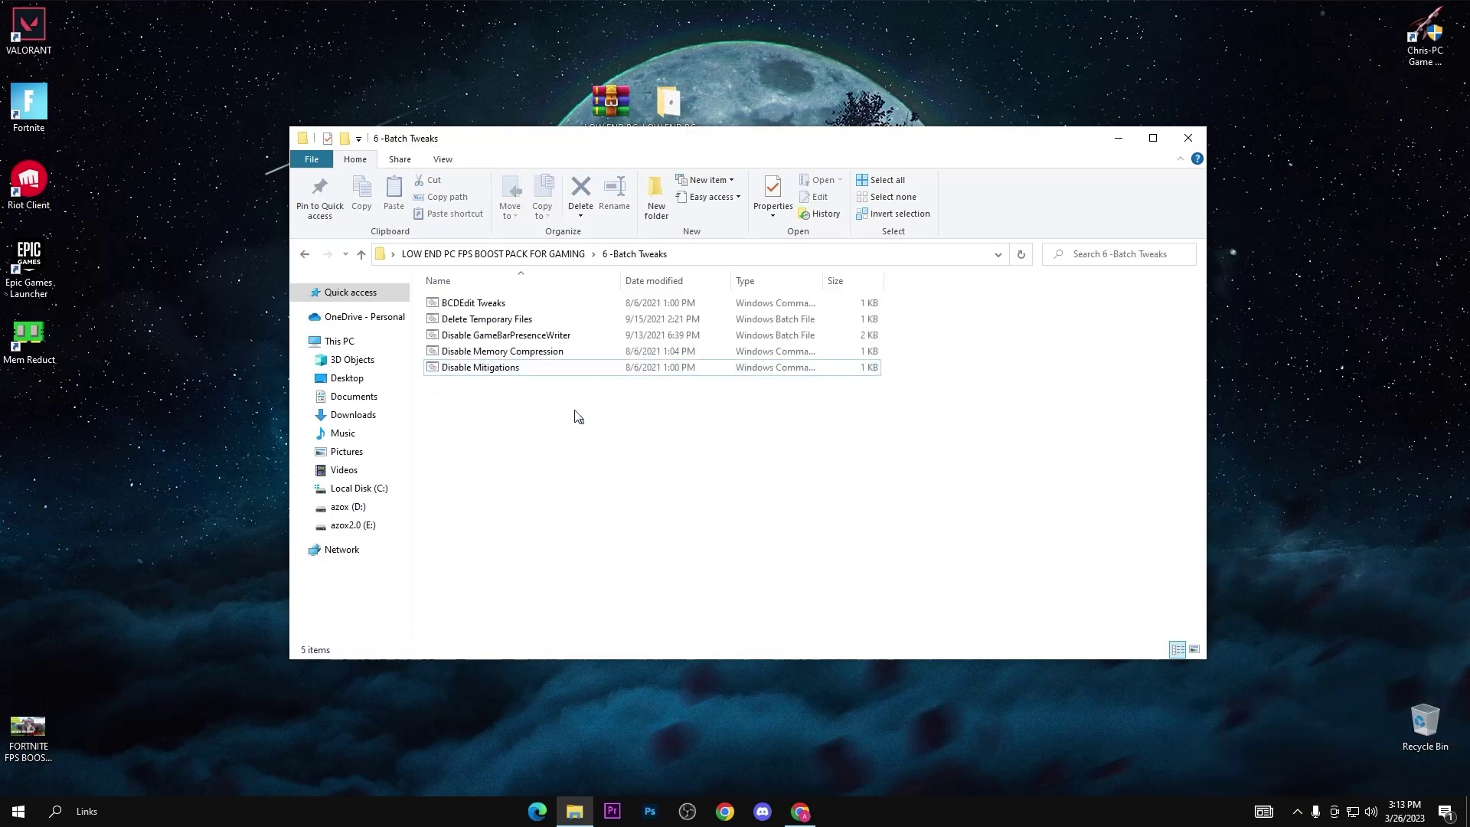
{"action": "left_click_drag", "start_coordinate": [578, 416], "coordinate": [516, 302]}
{"action": "left_click", "coordinate": [564, 417]}
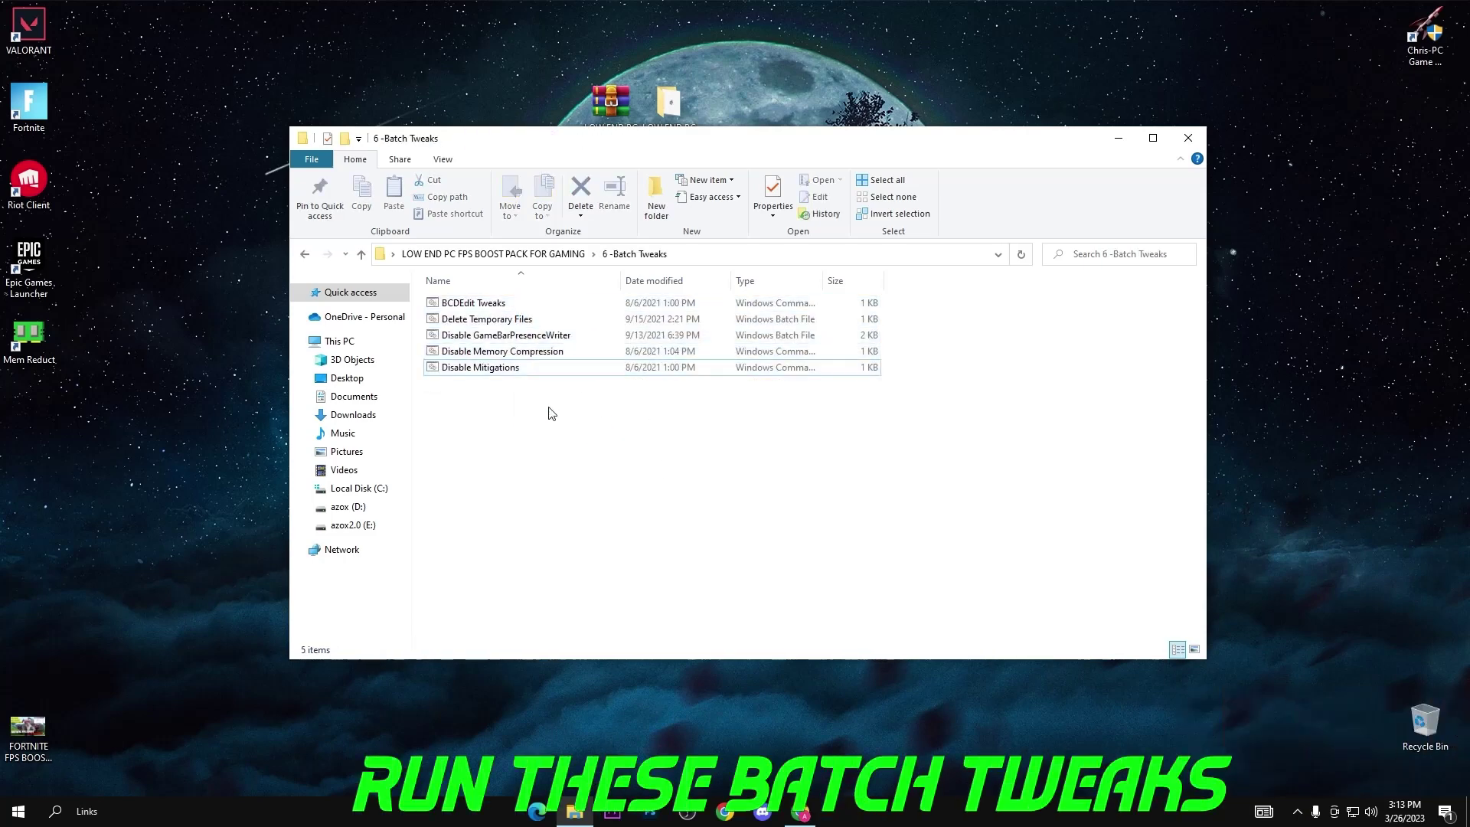
{"action": "left_click", "coordinate": [509, 304]}
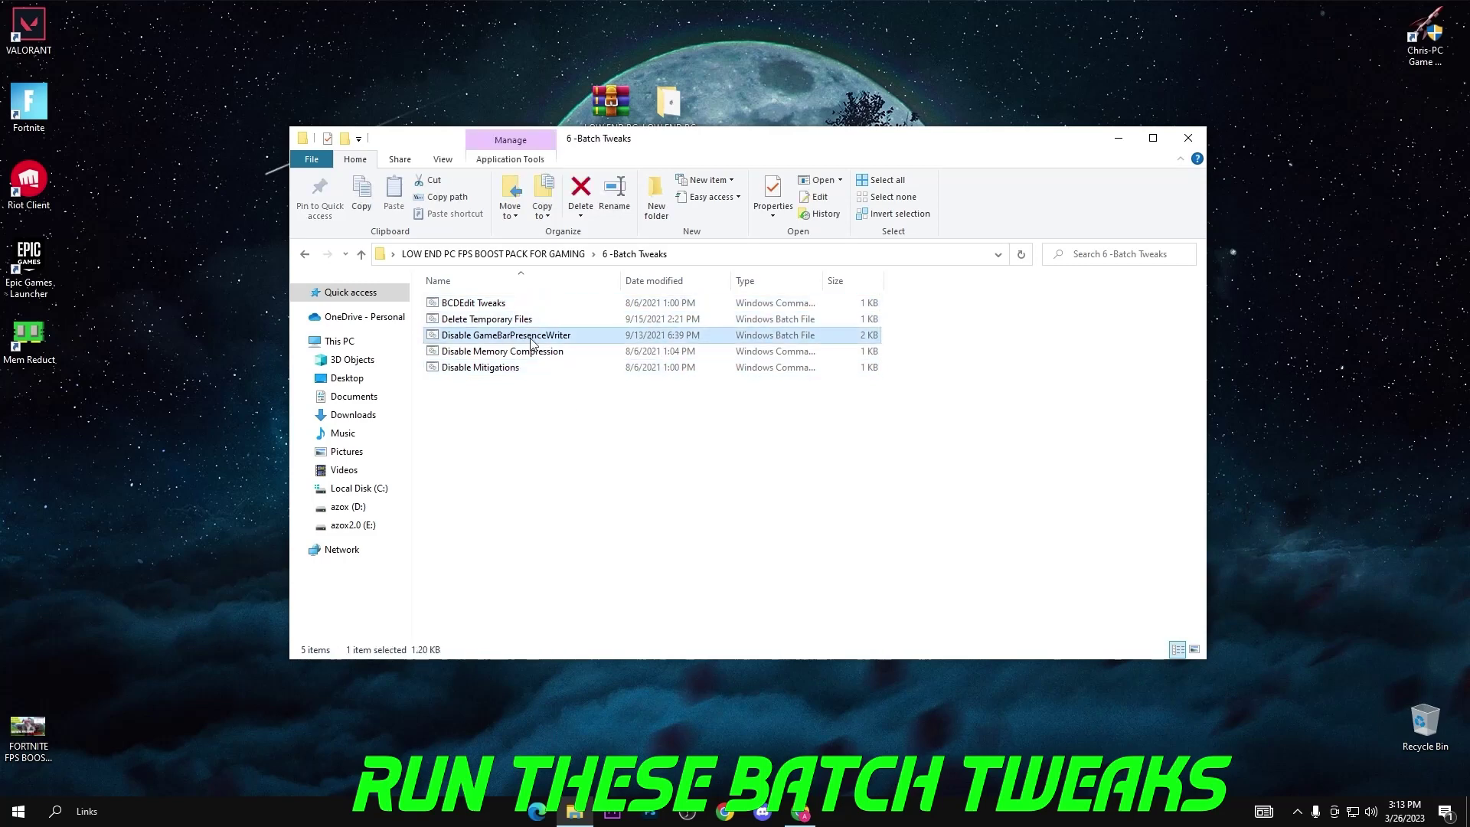
{"action": "left_click_drag", "start_coordinate": [554, 383], "coordinate": [503, 298]}
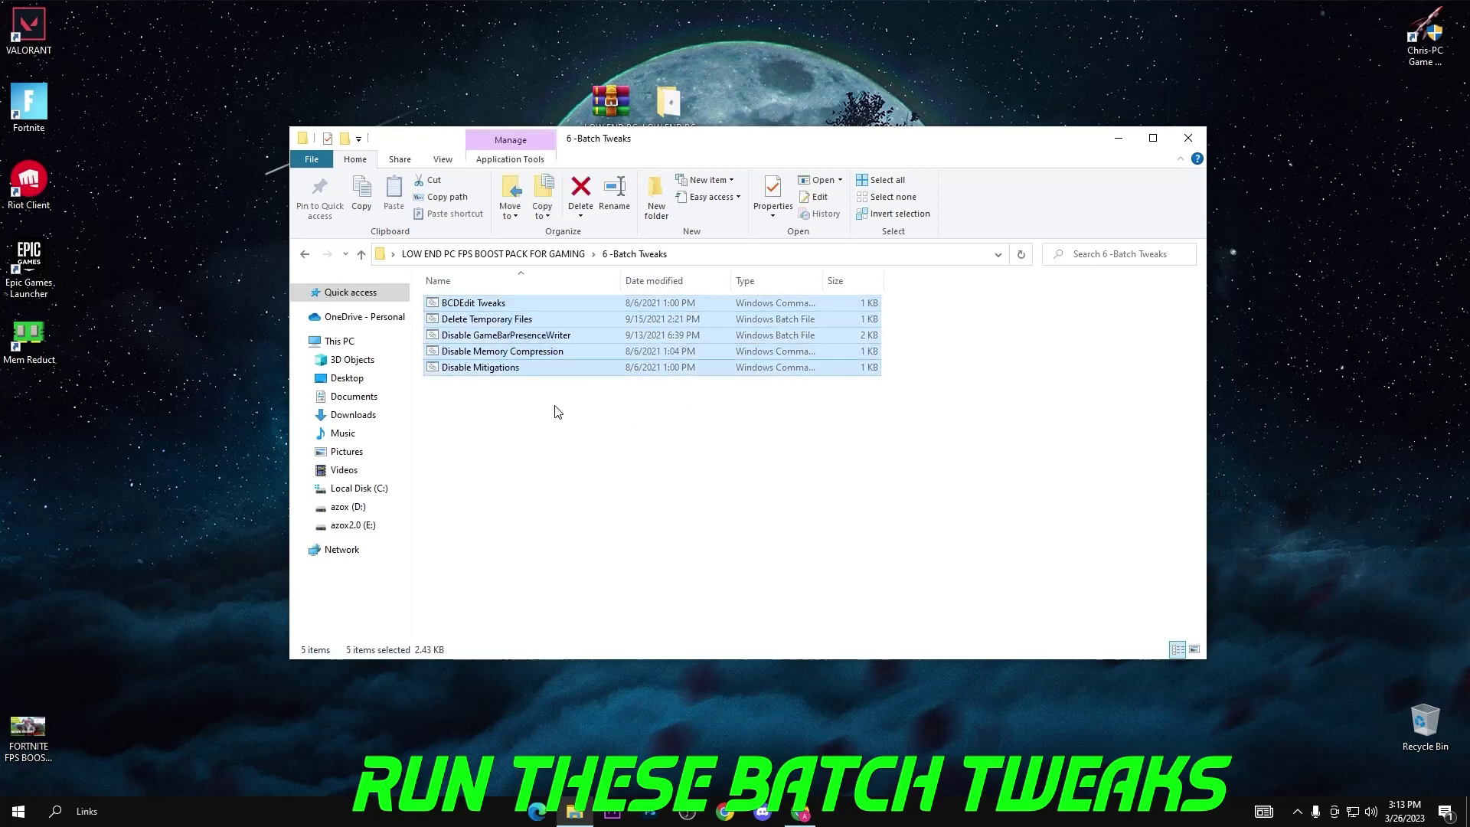
{"action": "right_click", "coordinate": [522, 326]}
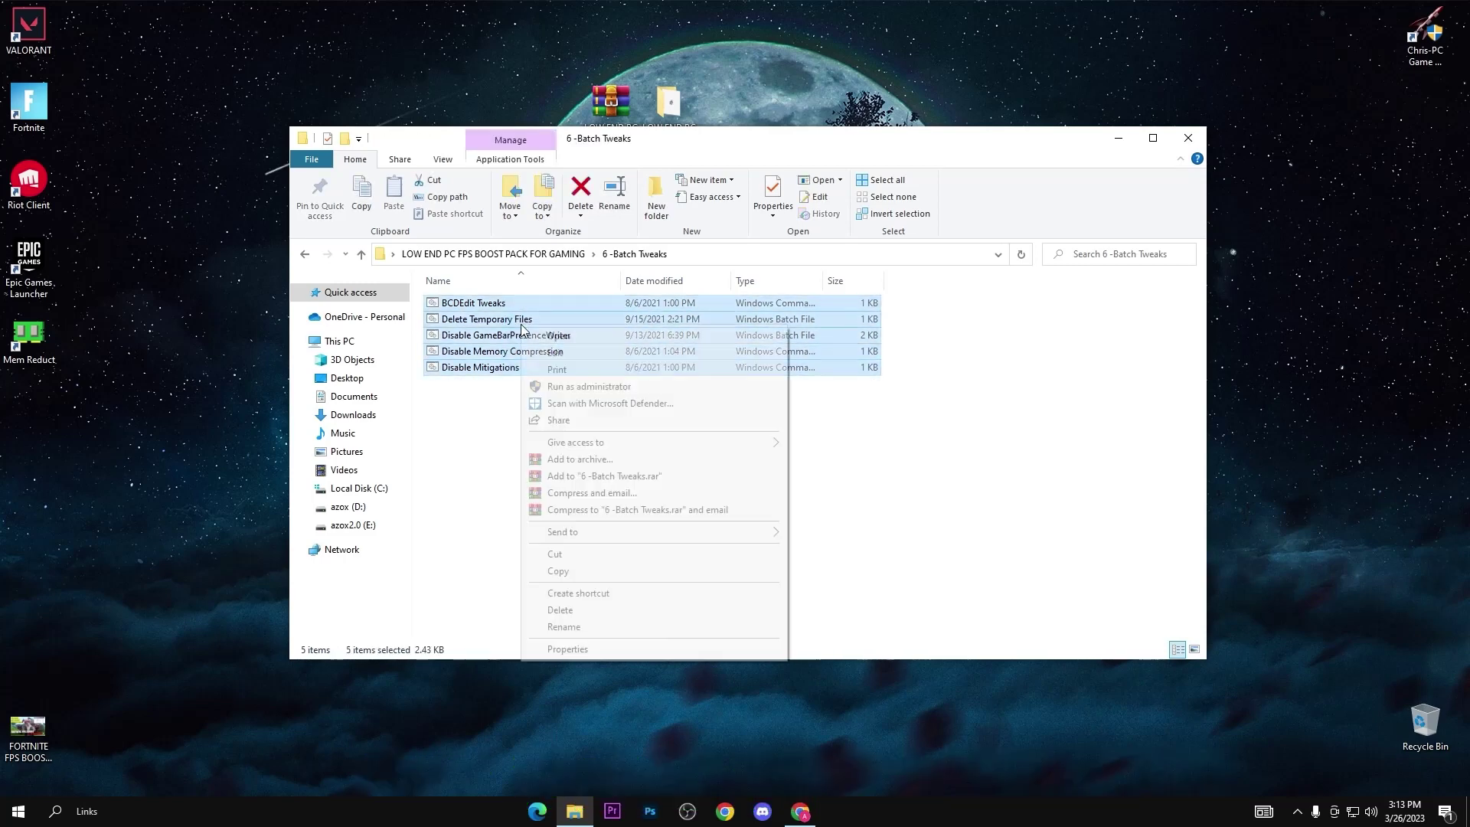
{"action": "left_click", "coordinate": [589, 387]}
{"action": "left_click", "coordinate": [677, 480]}
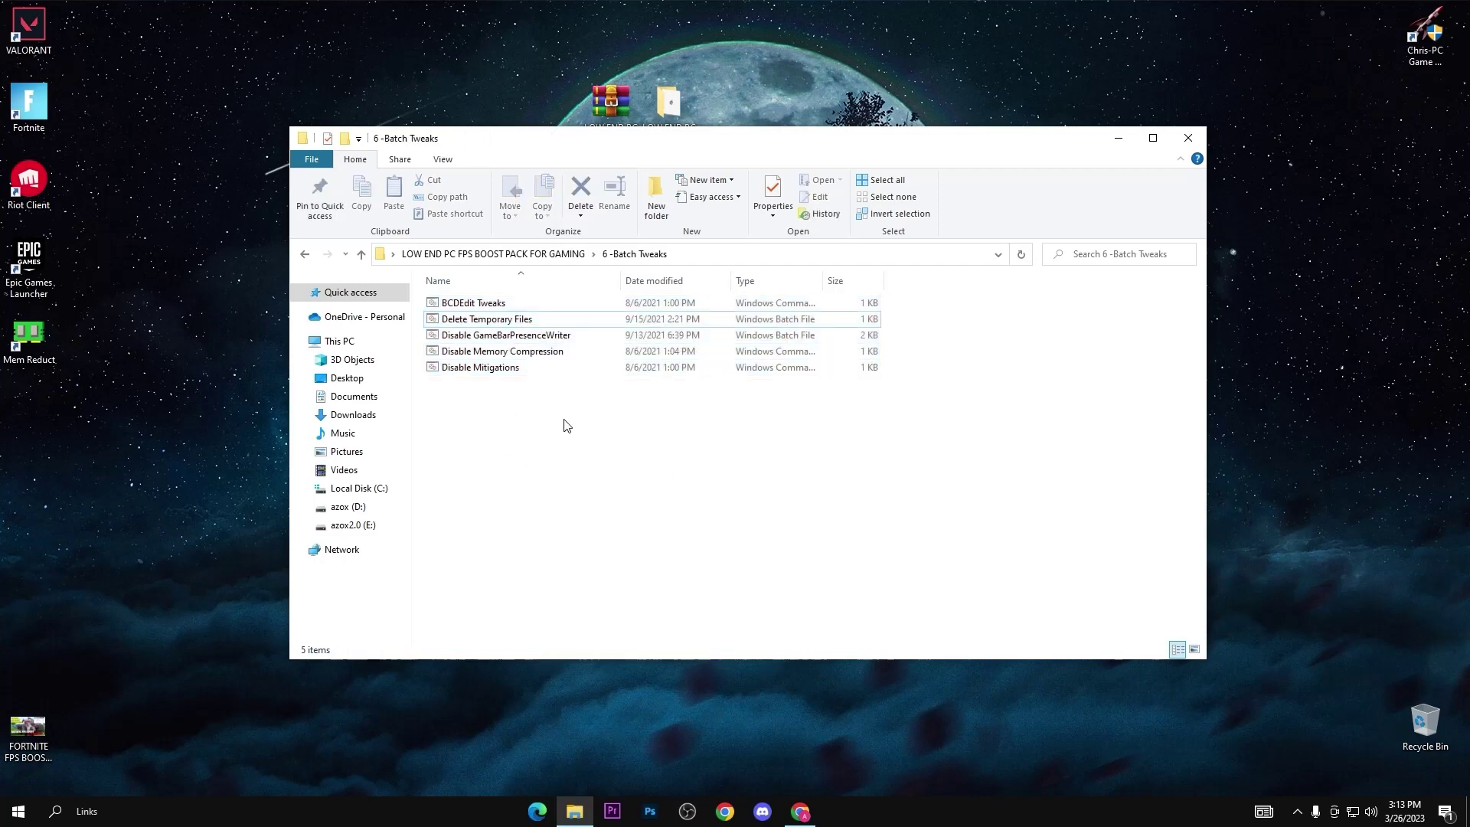
Return to the desktop, place the Chris-PC Game Booster shortcut below the extracted pack folder, and launch it with permission to make changes.
{"action": "key", "text": "alt+Left"}
{"action": "left_click", "coordinate": [517, 385]}
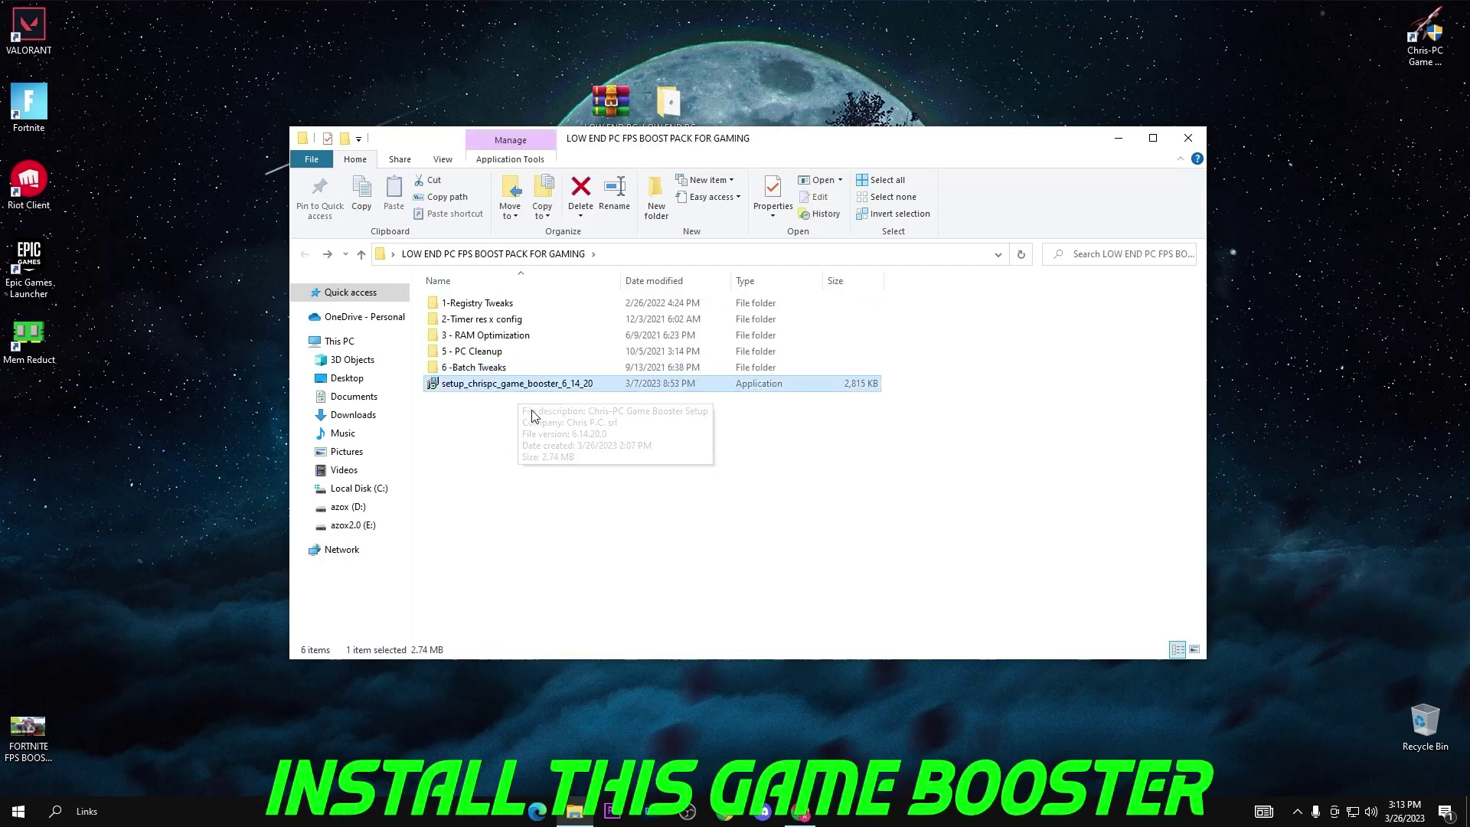
{"action": "left_click", "coordinate": [1112, 142]}
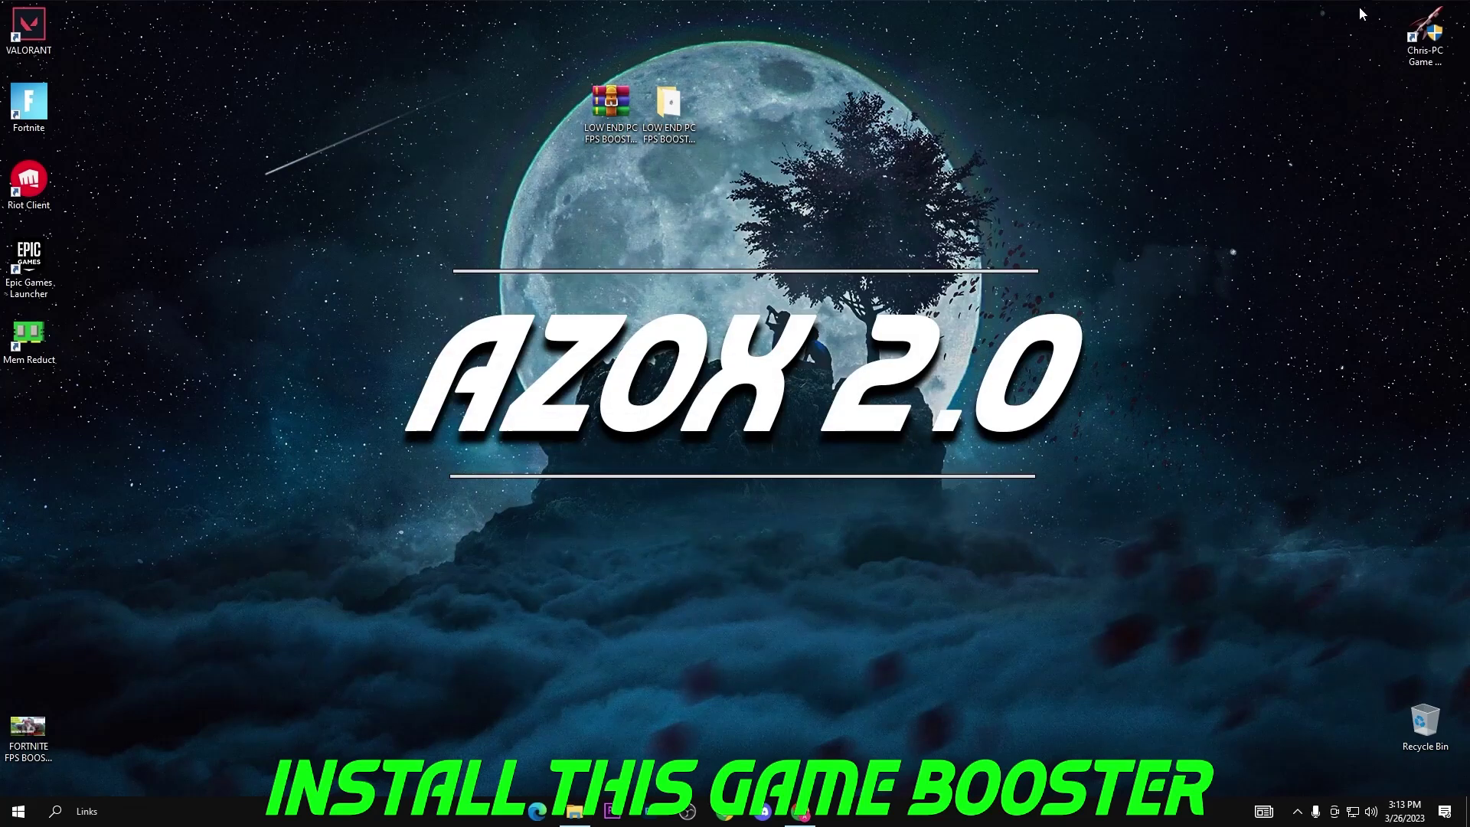
{"action": "left_click_drag", "start_coordinate": [1425, 38], "coordinate": [684, 200]}
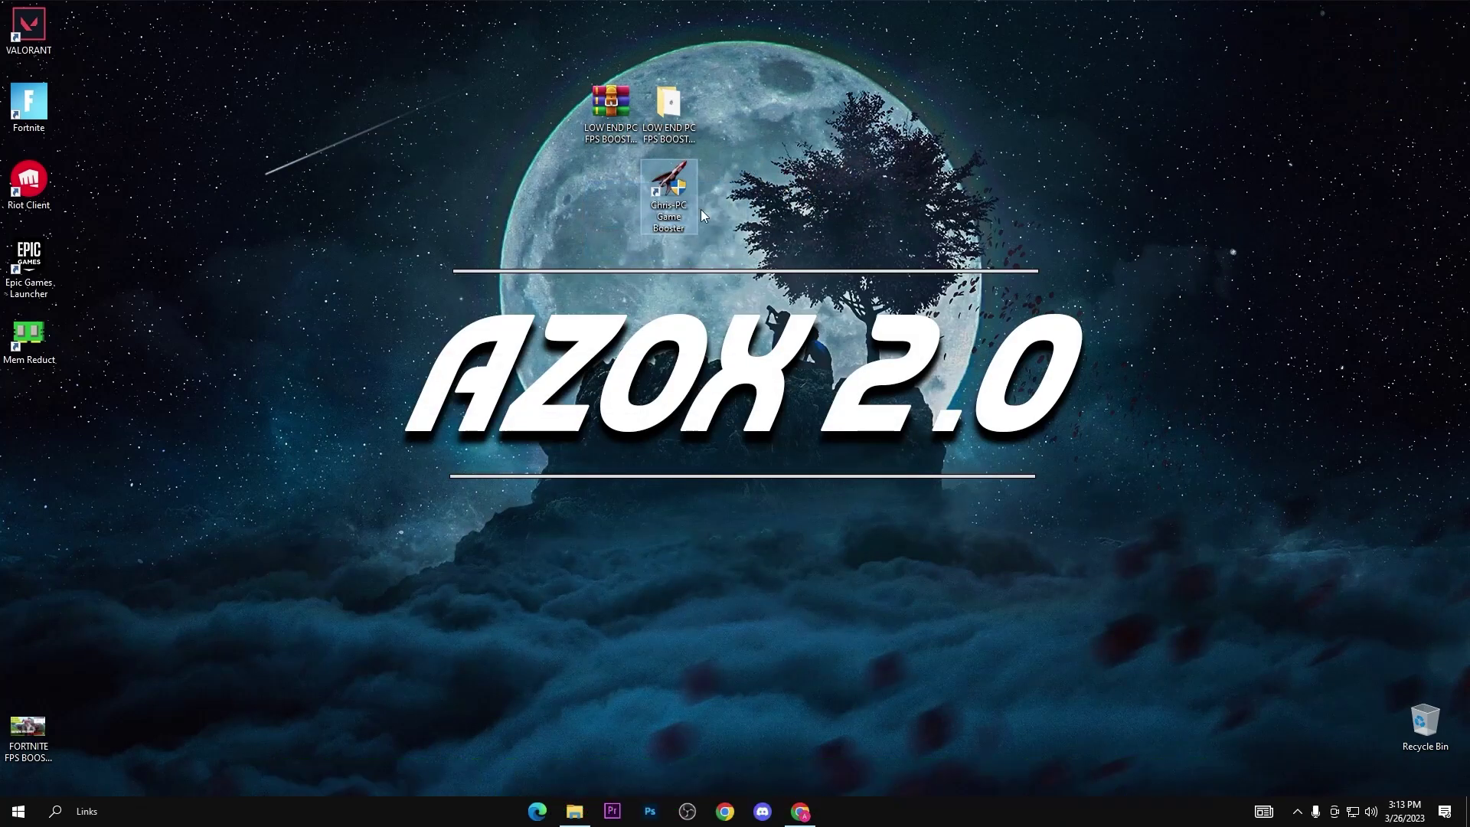
{"action": "double_click", "coordinate": [671, 196]}
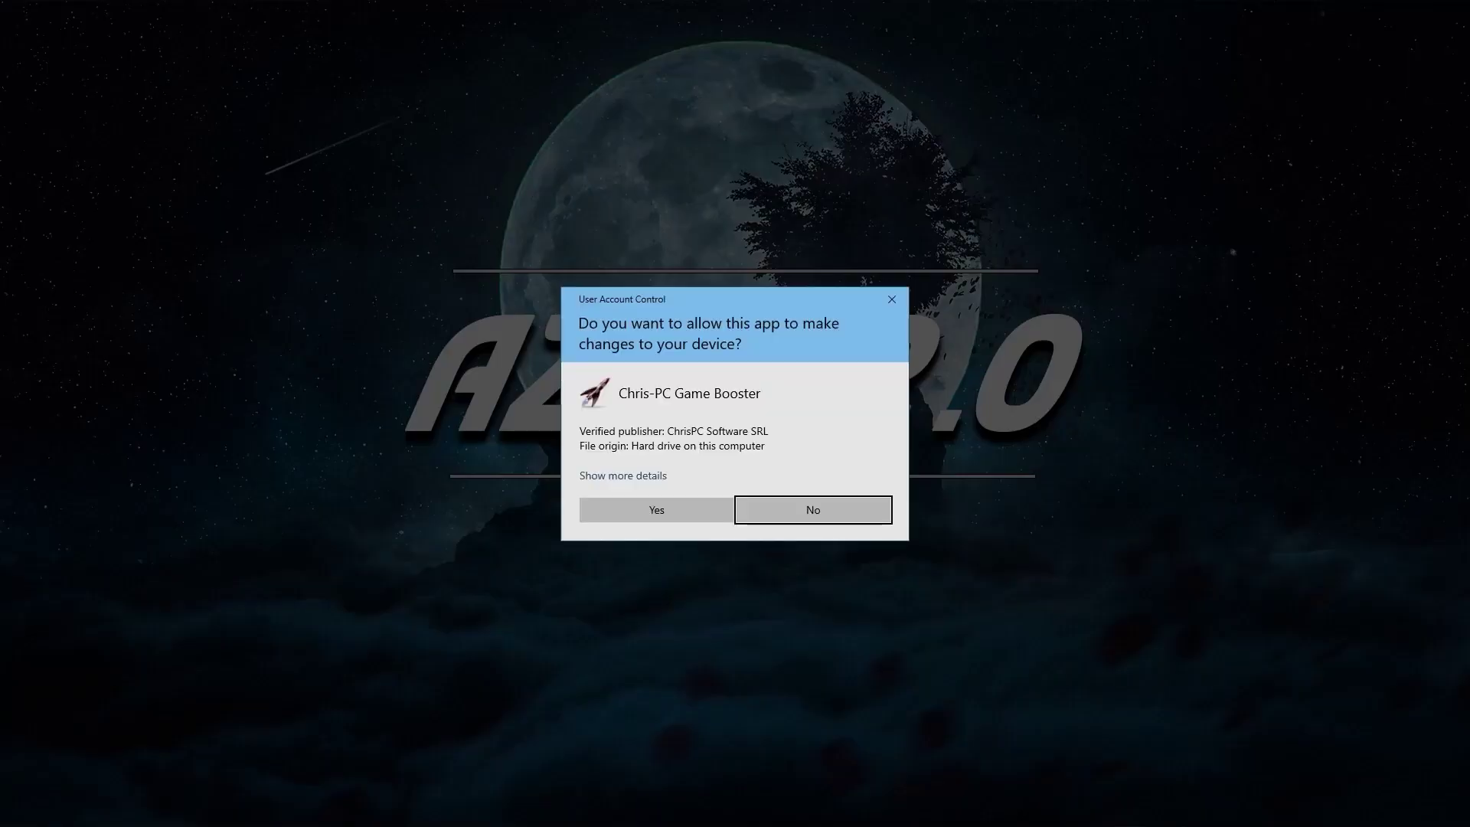
{"action": "left_click", "coordinate": [686, 505]}
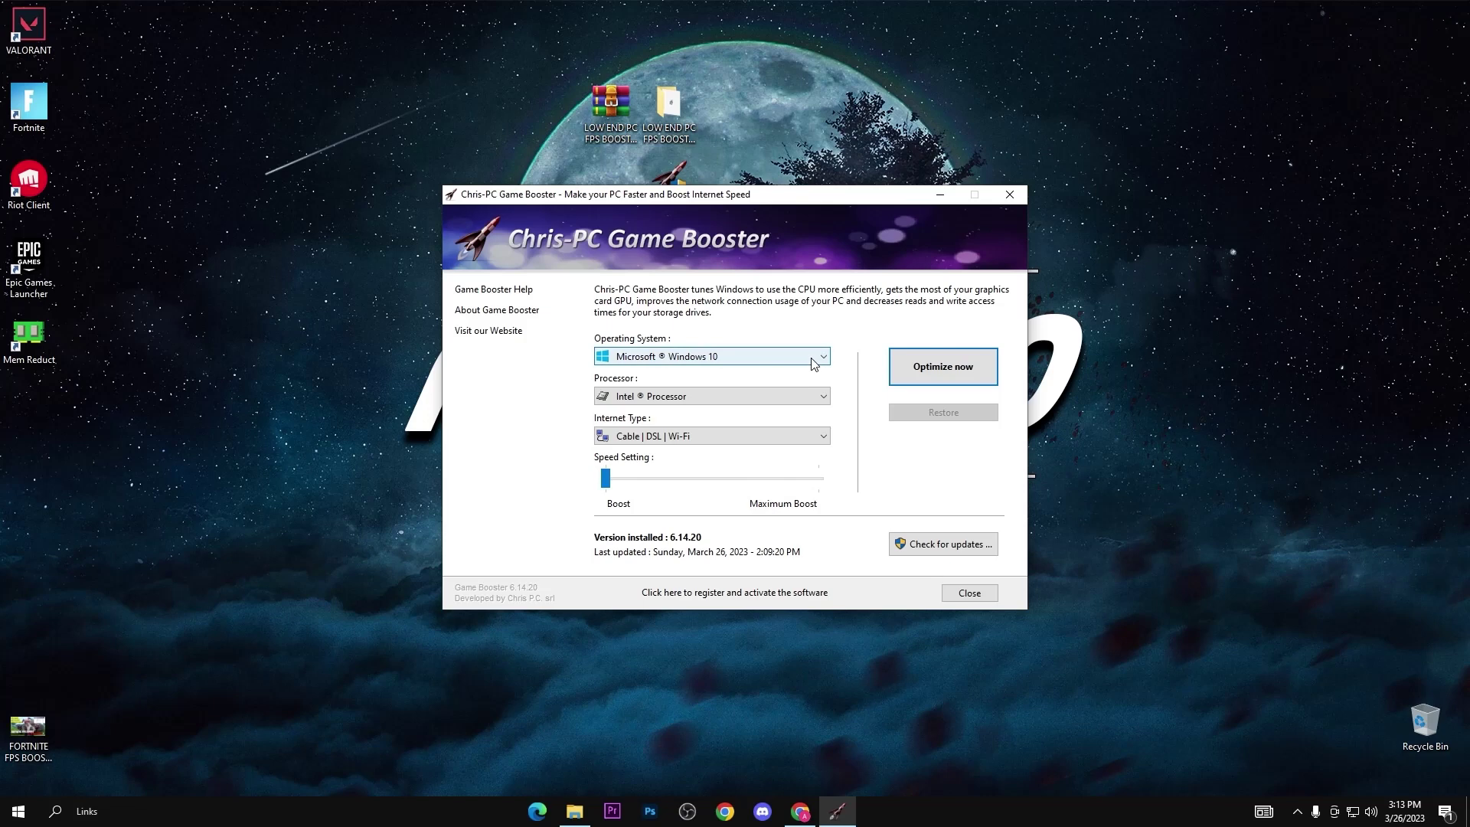
Choose Microsoft Windows 10 as the operating system, Intel Processor as the processor, and Cable | DSL | Wi-Fi as the internet type.
{"action": "left_click", "coordinate": [813, 363]}
{"action": "left_click", "coordinate": [721, 379]}
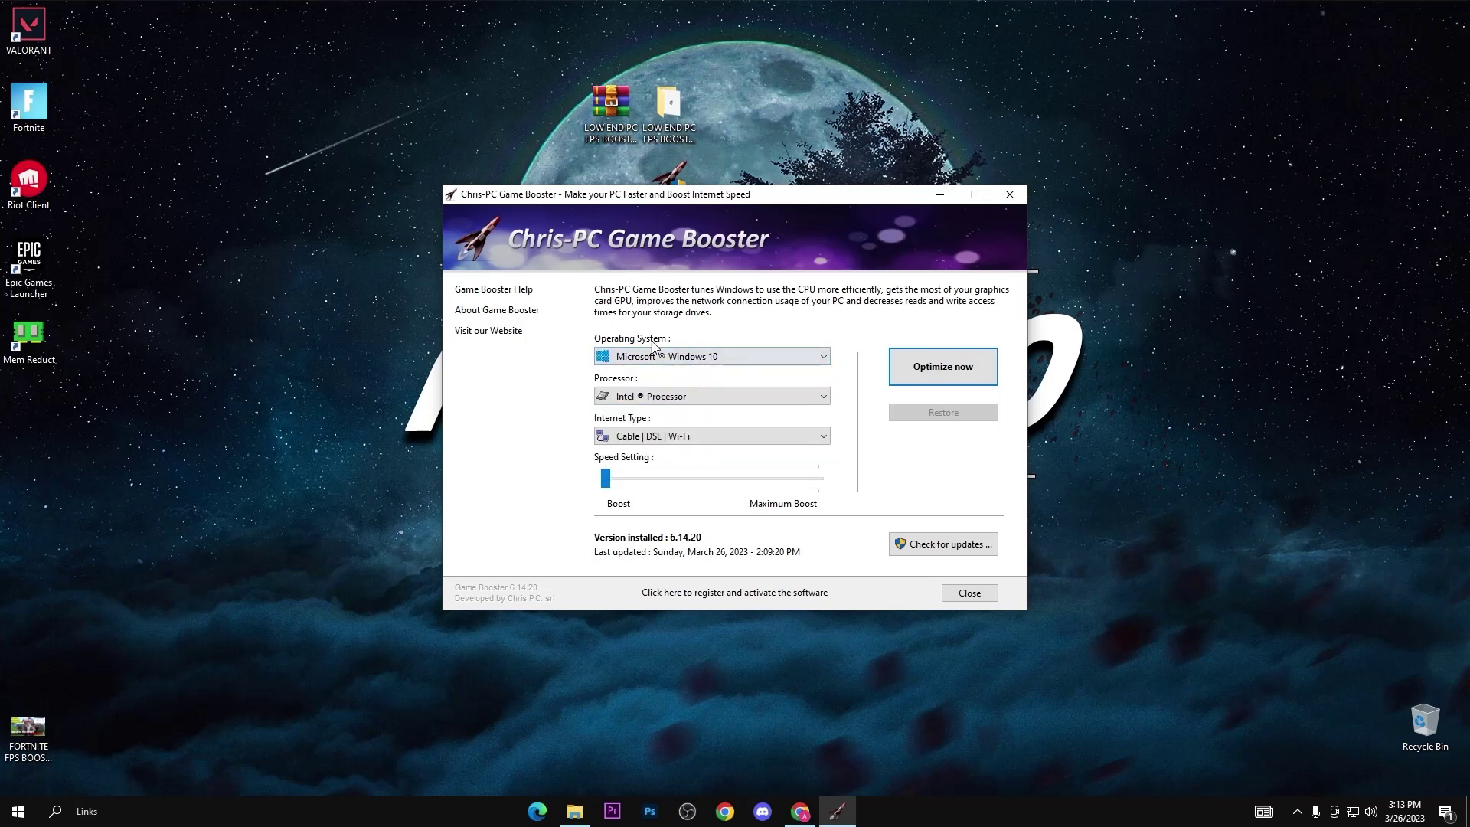
{"action": "left_click", "coordinate": [738, 397]}
{"action": "left_click", "coordinate": [642, 412]}
{"action": "left_click", "coordinate": [718, 399]}
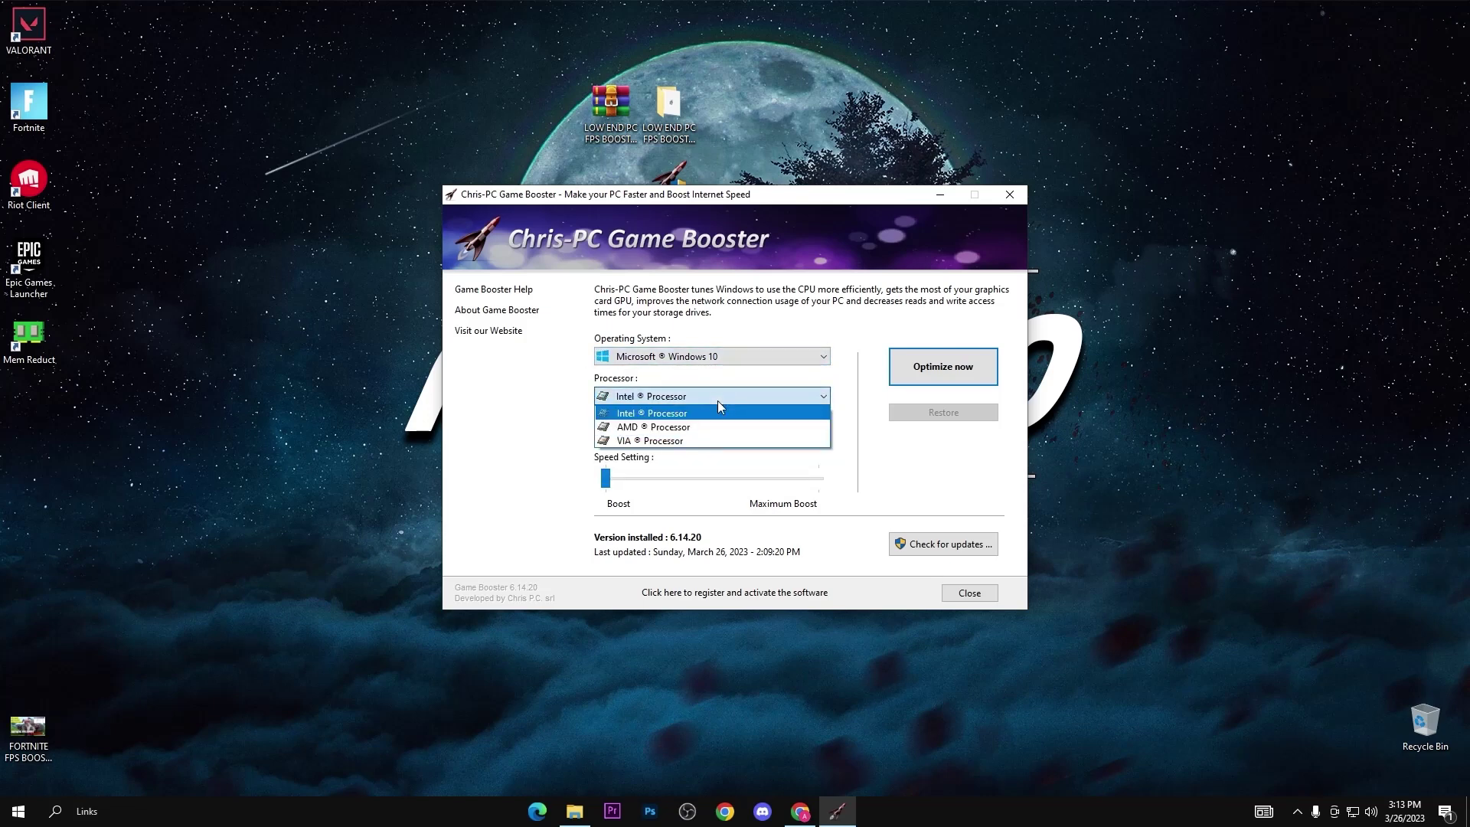
{"action": "left_click", "coordinate": [647, 419]}
{"action": "left_click", "coordinate": [704, 438]}
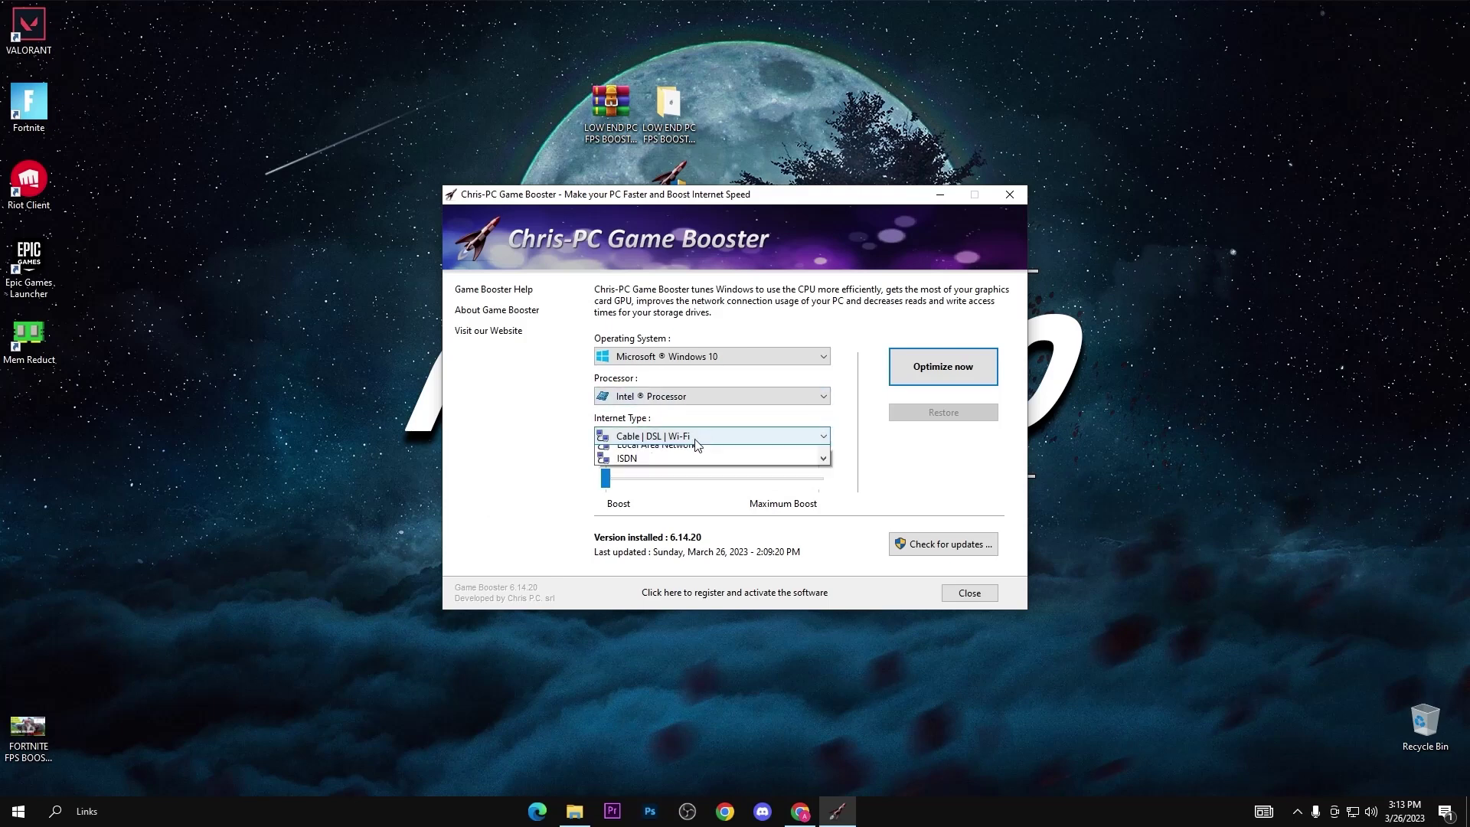
{"action": "left_click", "coordinate": [688, 454]}
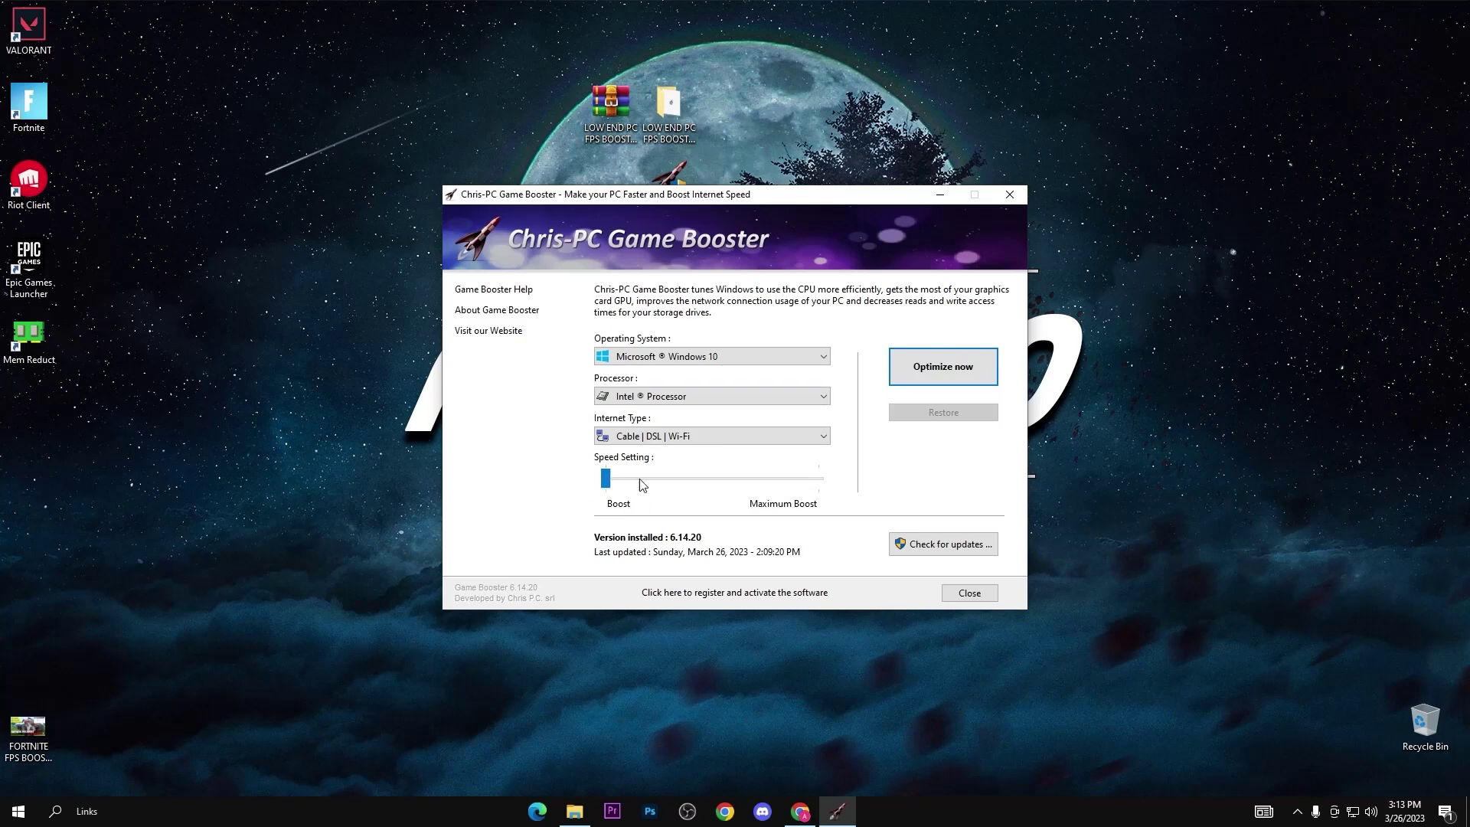
Optimize the PC with the chosen settings, declining the full-version purchase and the immediate restart, and close Chris-PC Game Booster.
{"action": "left_click", "coordinate": [945, 370]}
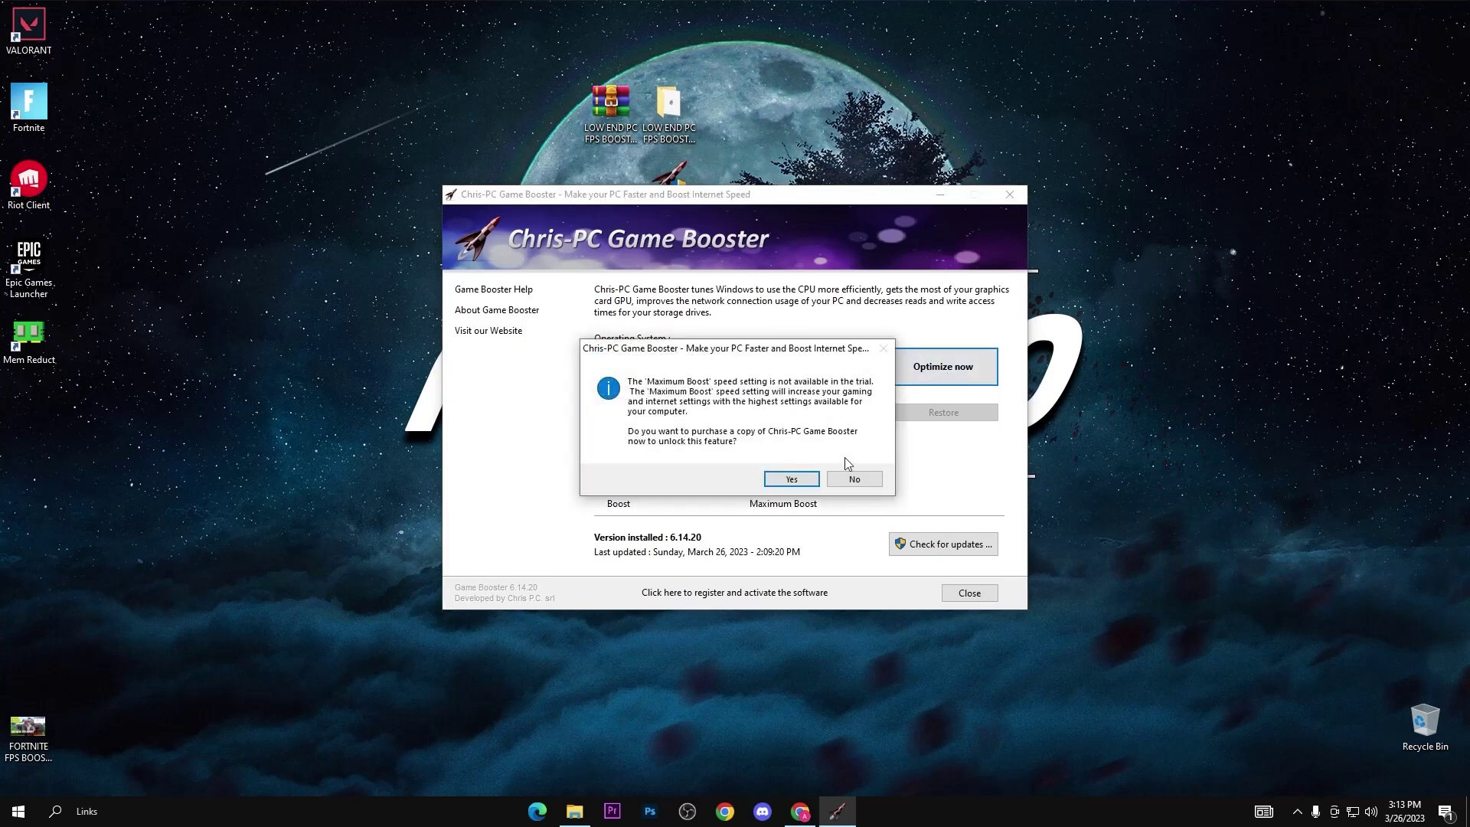
{"action": "left_click", "coordinate": [847, 478]}
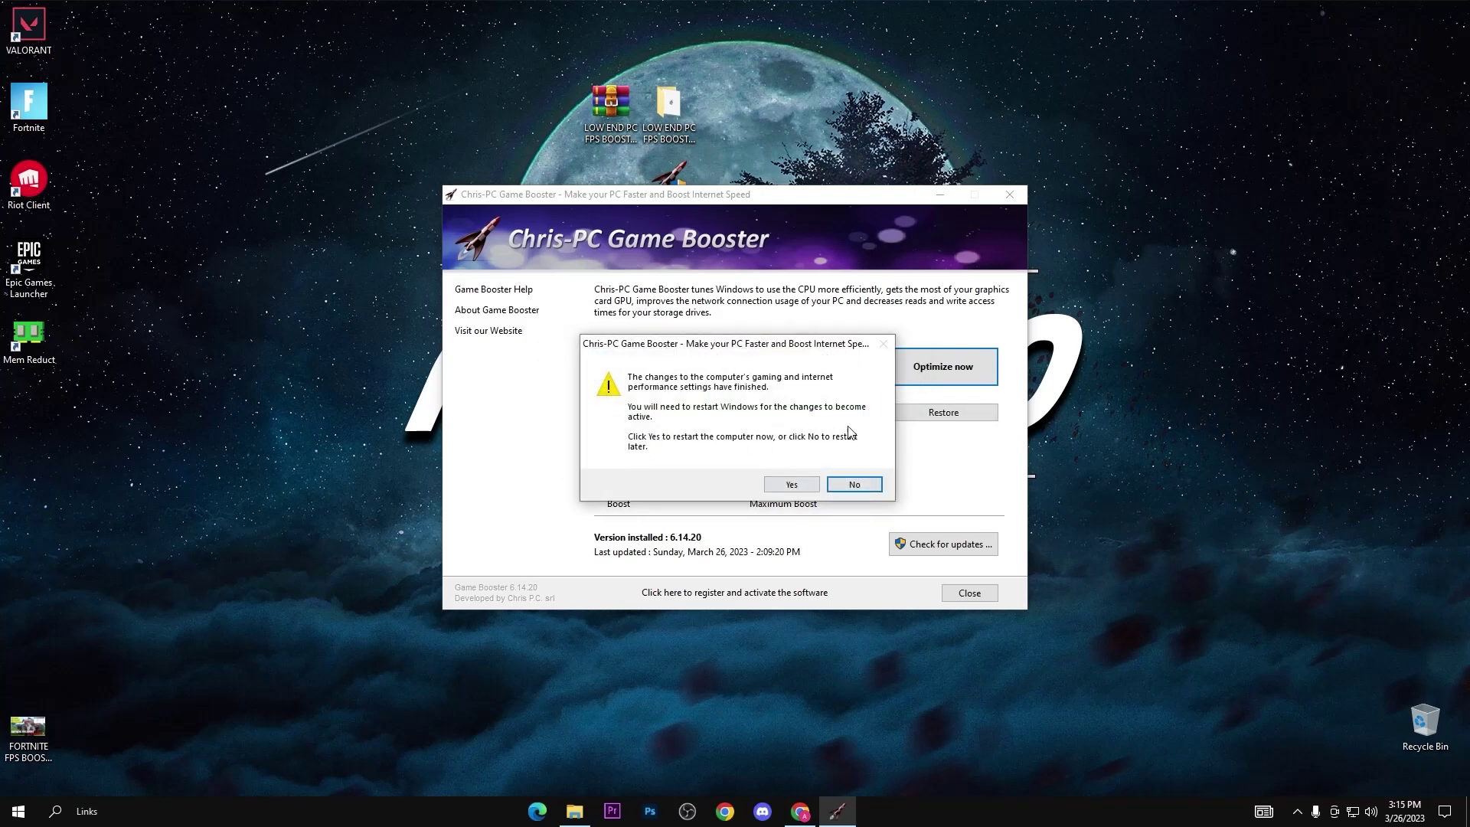
{"action": "left_click", "coordinate": [852, 485]}
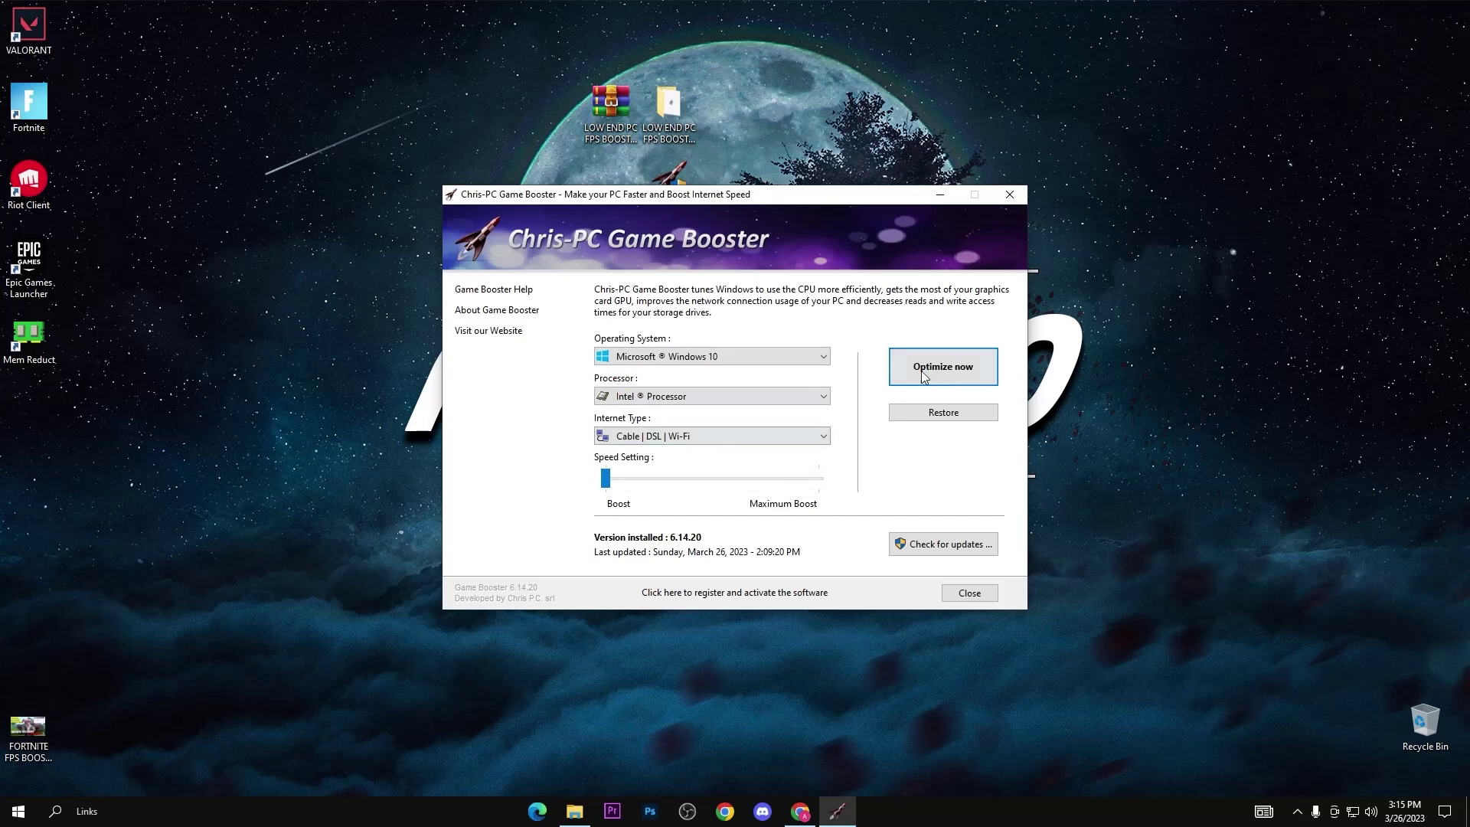
{"action": "left_click", "coordinate": [1011, 196]}
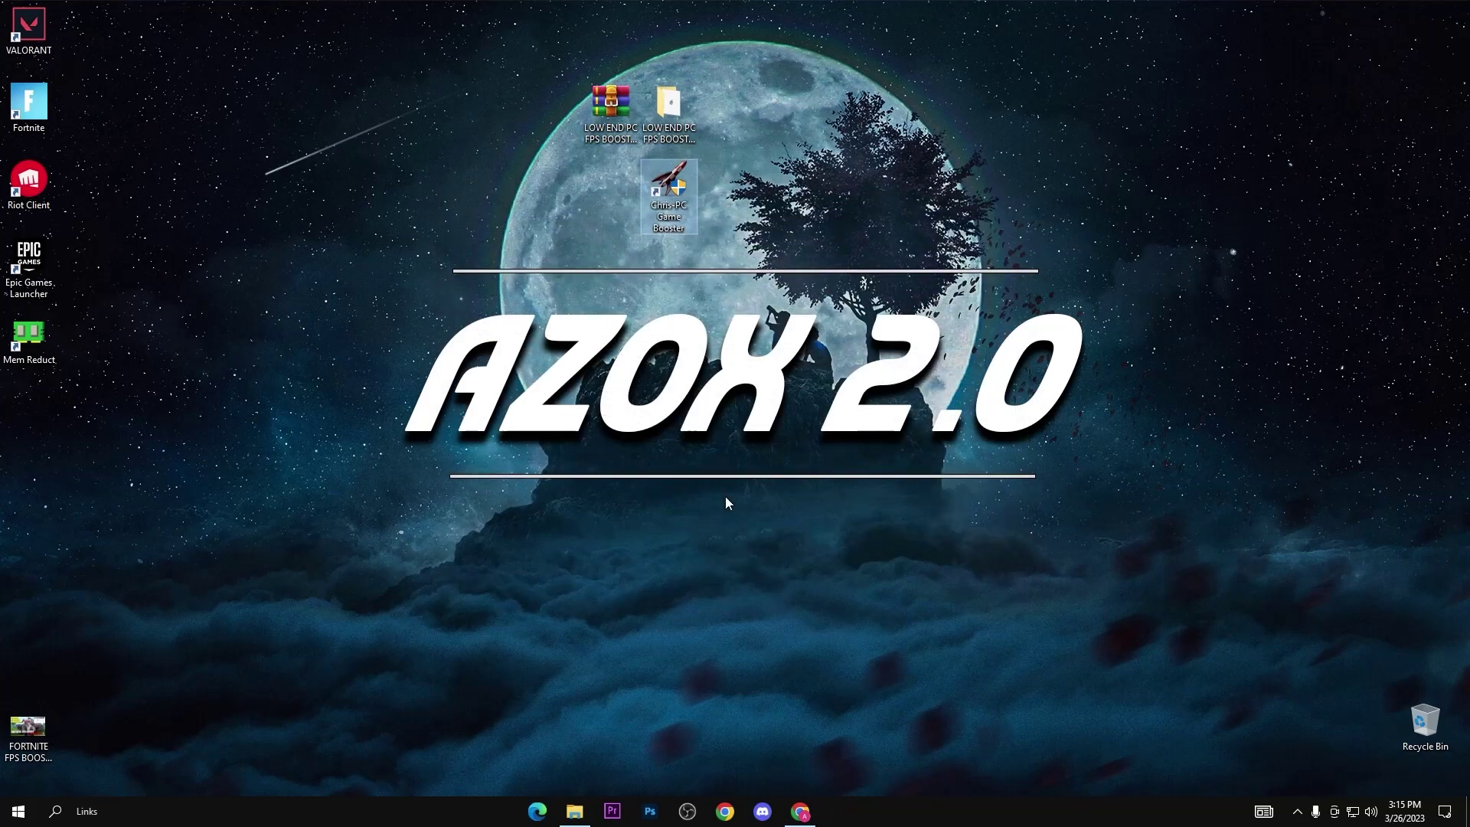
{"action": "key", "text": "alt+z"}
{"action": "left_click", "coordinate": [739, 302]}
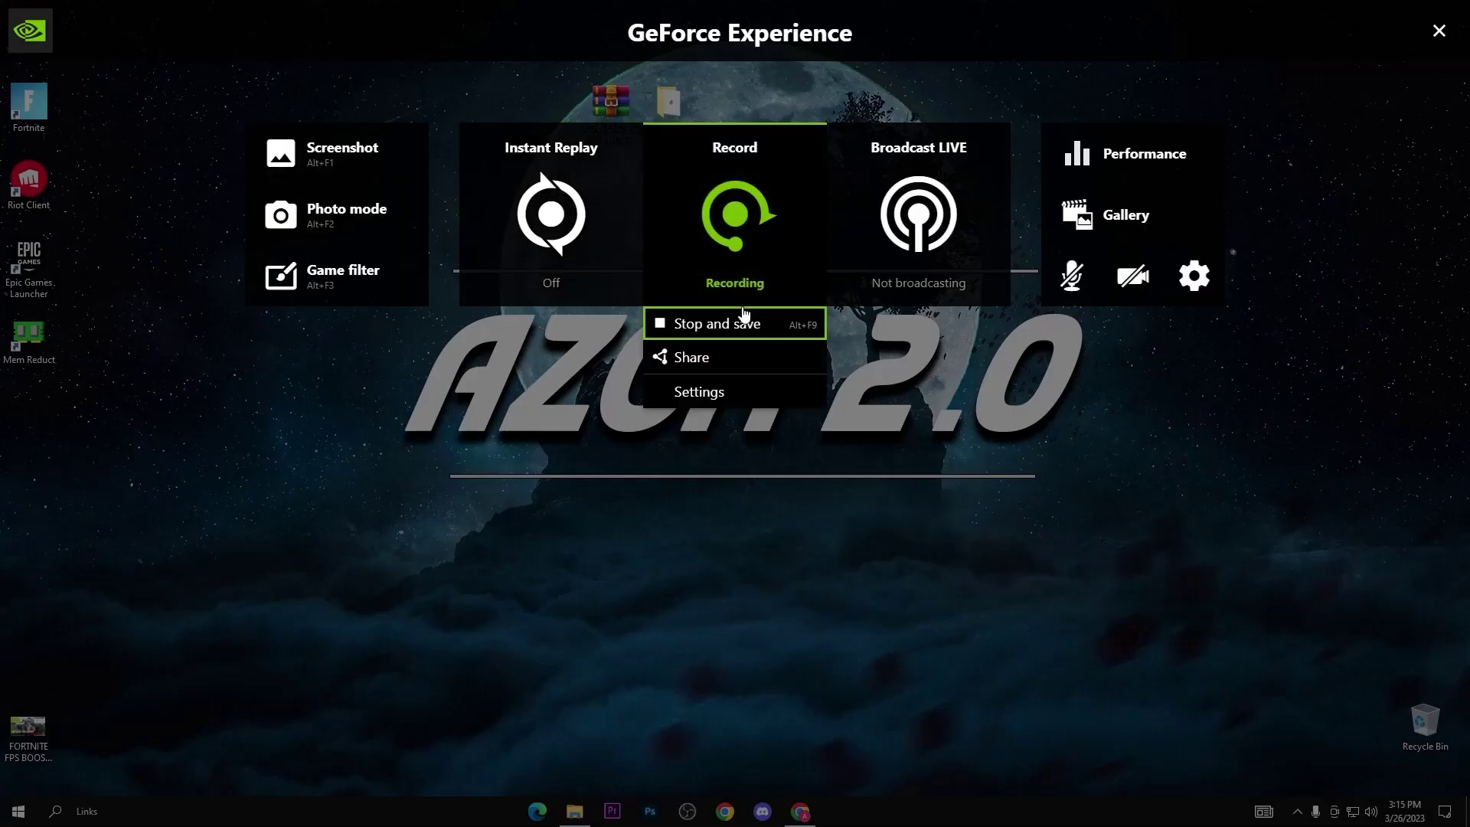